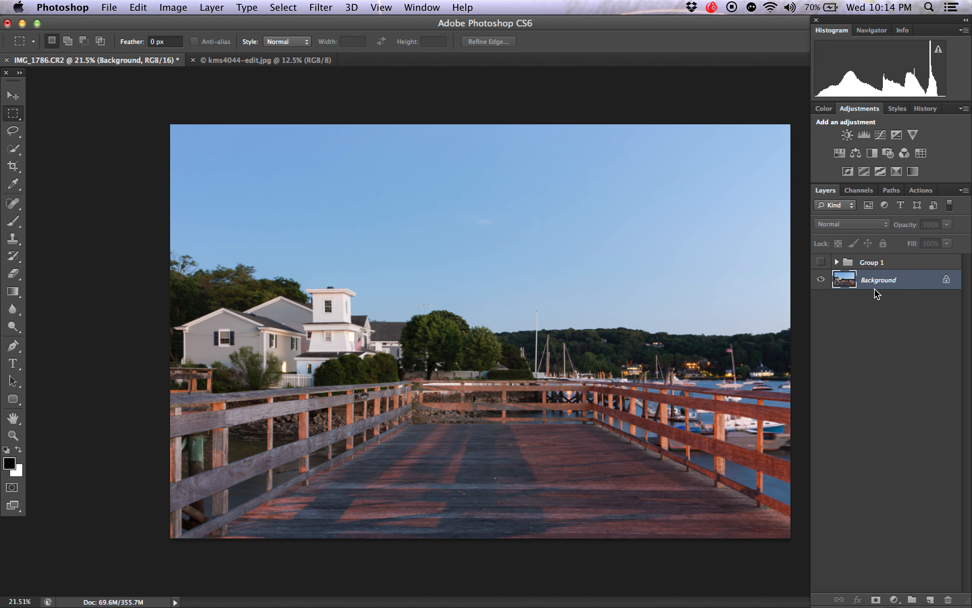
# Duplicate the Background layer and marquee-select the full-width area from the image's upper edge down to the horizon.
pyautogui.press('super+j')
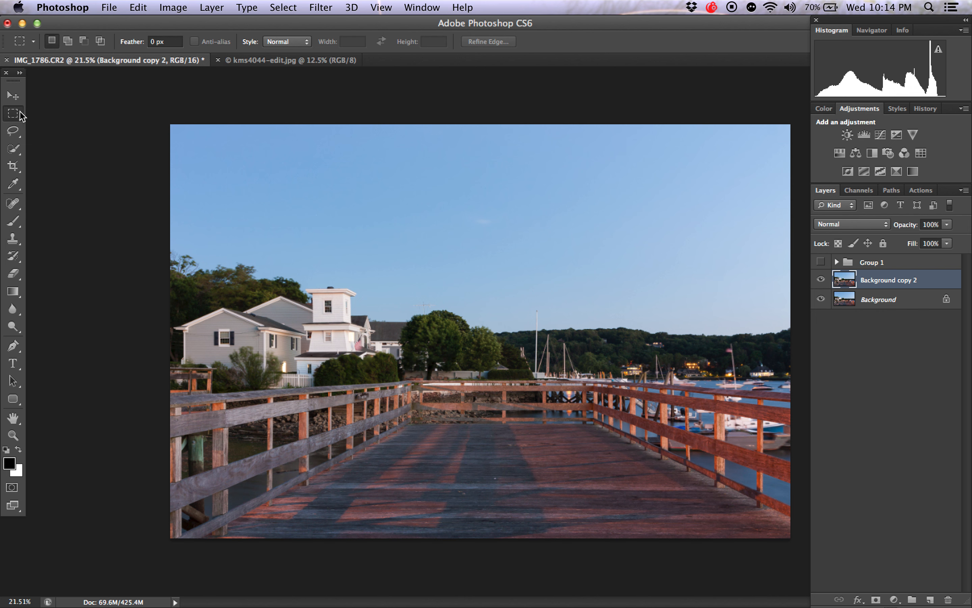
pyautogui.moveTo(159, 114); pyautogui.dragTo(847, 341)
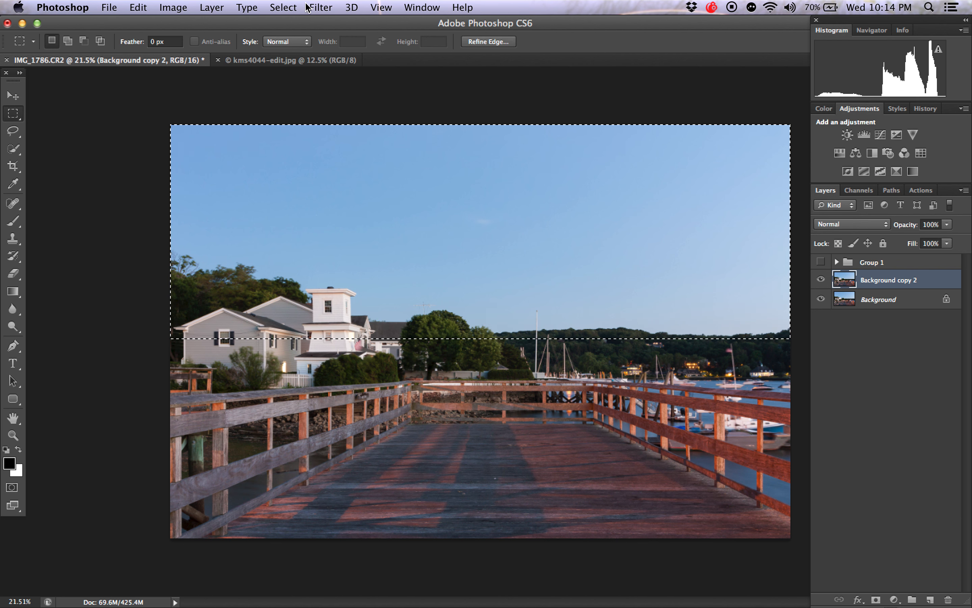
# Start a Color Range selection inside the marquee and add the blue of the middle of the sky as a sample.
pyautogui.click(283, 7)
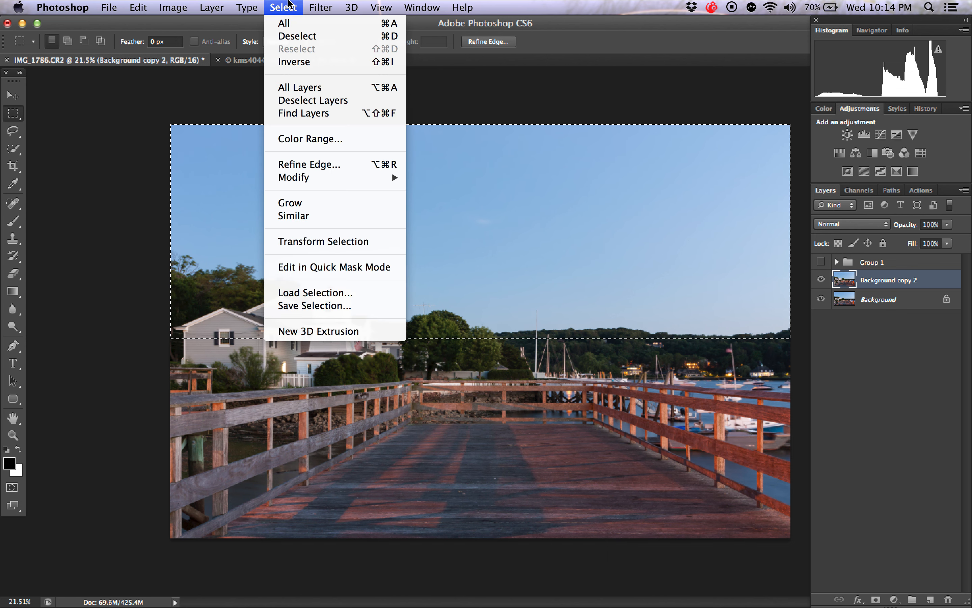
pyautogui.click(303, 138)
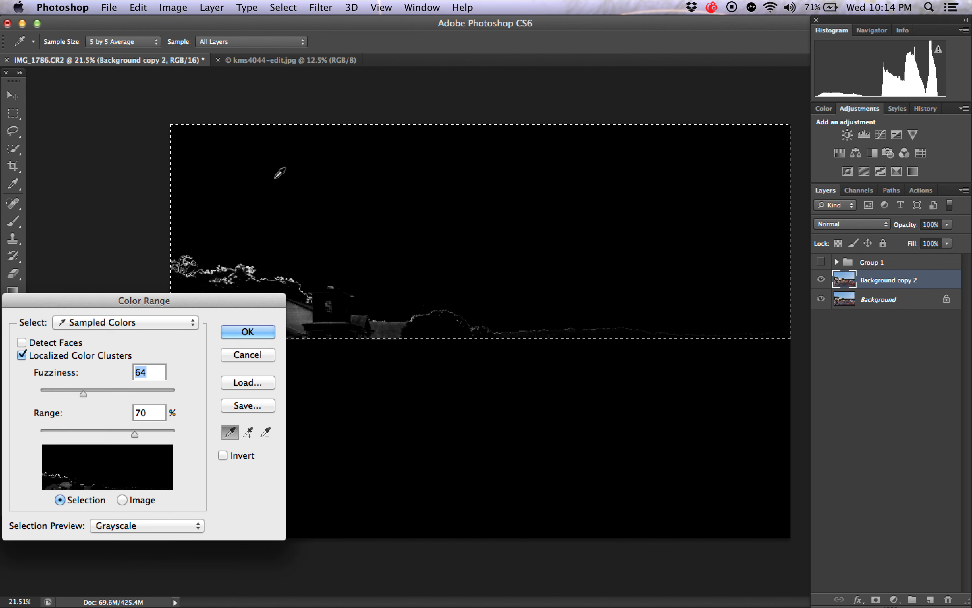
pyautogui.moveTo(167, 307); pyautogui.dragTo(137, 267)
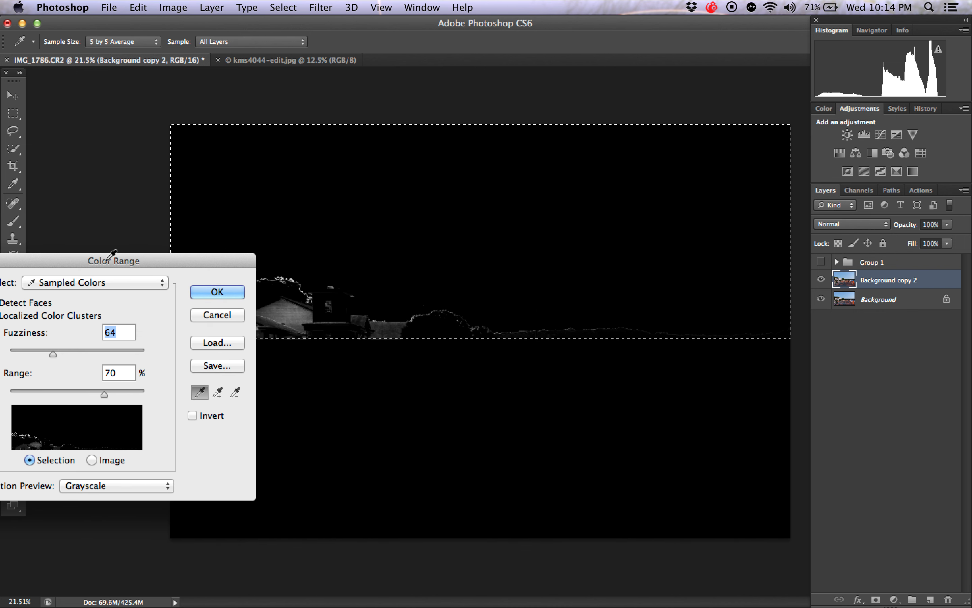
pyautogui.moveTo(112, 256); pyautogui.dragTo(147, 254)
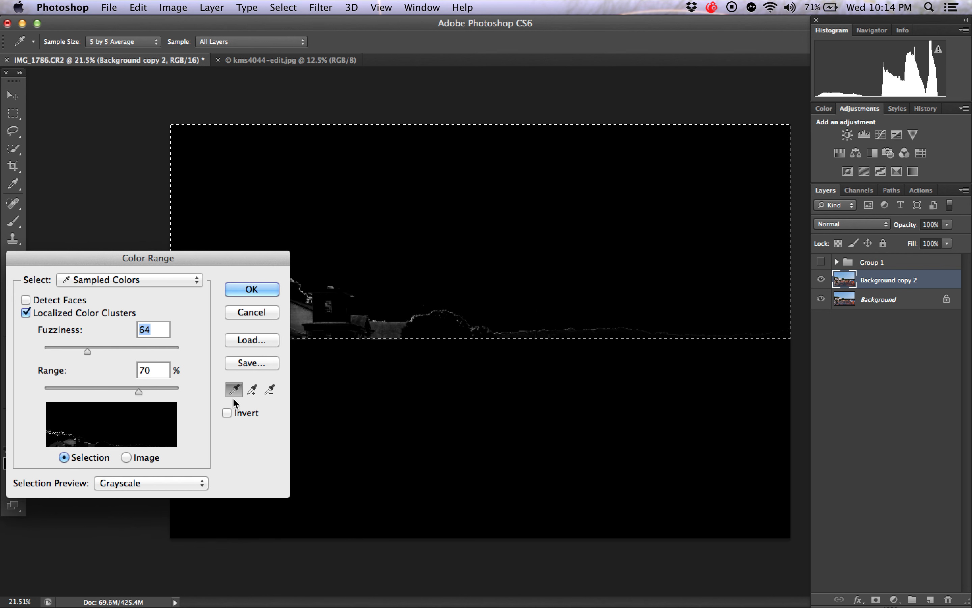
pyautogui.click(250, 391)
pyautogui.click(491, 186)
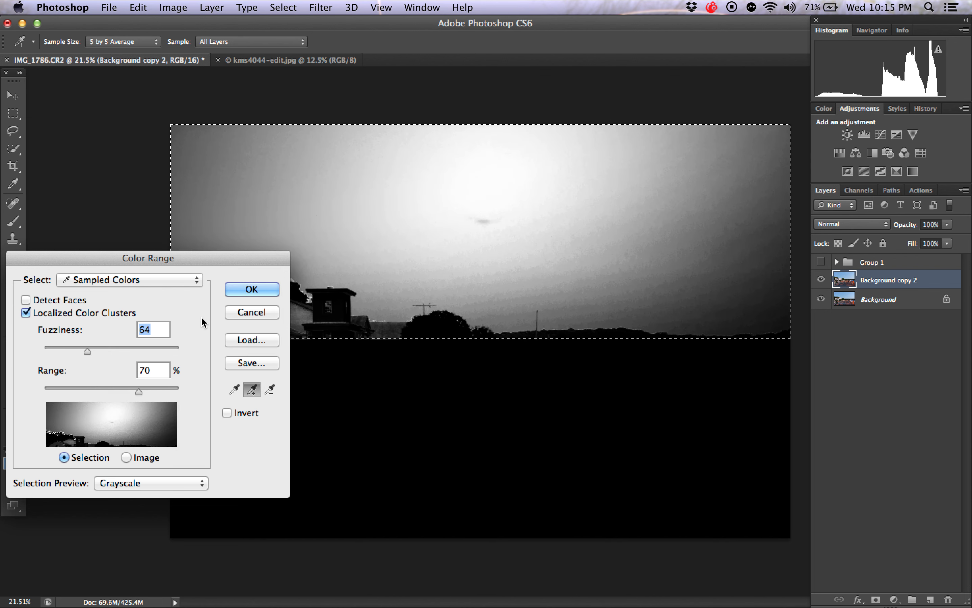
# Lower the Color Range selection's Range to 26% and its Fuzziness to 36.
pyautogui.click(138, 391)
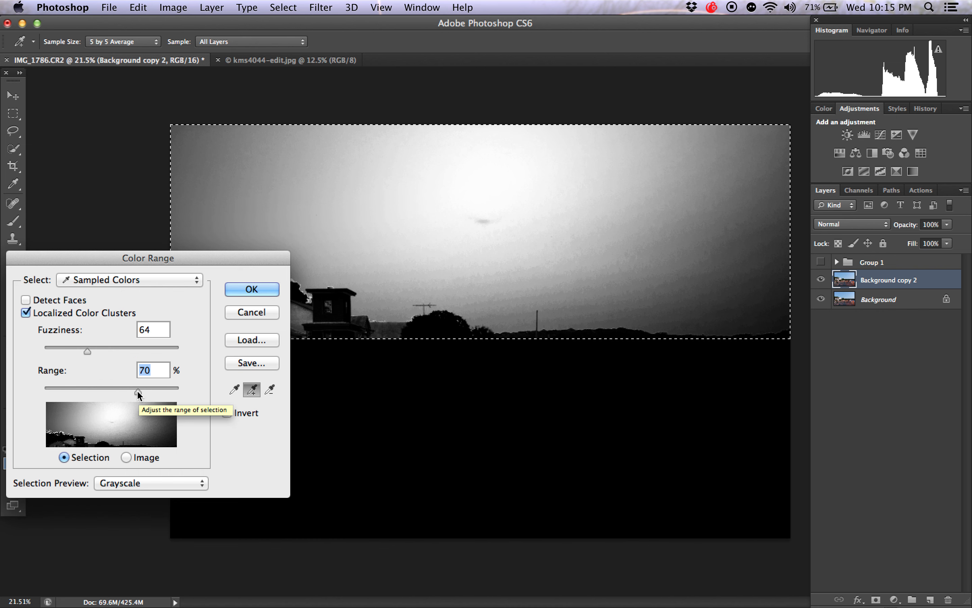
pyautogui.moveTo(138, 390); pyautogui.dragTo(79, 390)
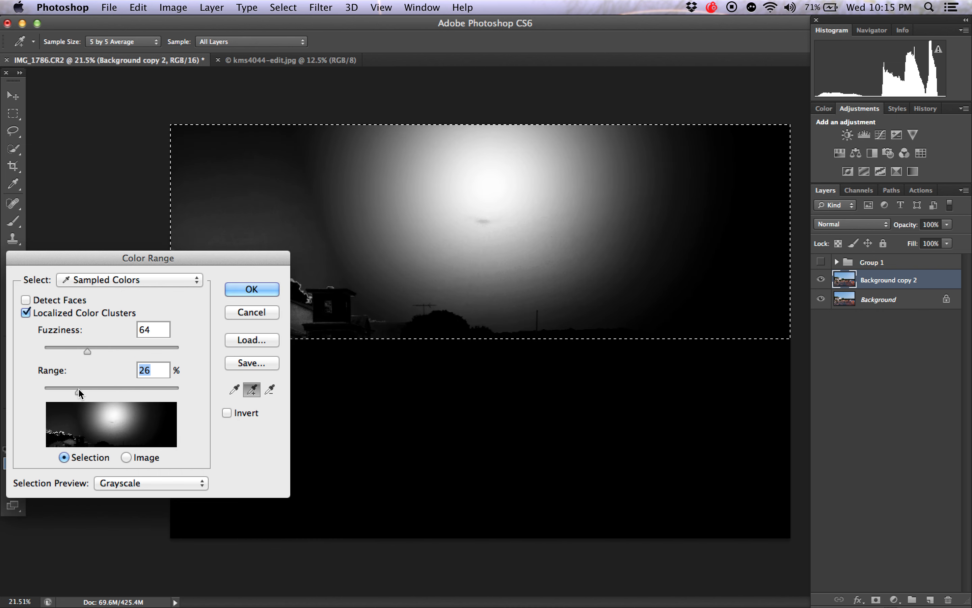
pyautogui.moveTo(89, 352); pyautogui.dragTo(68, 352)
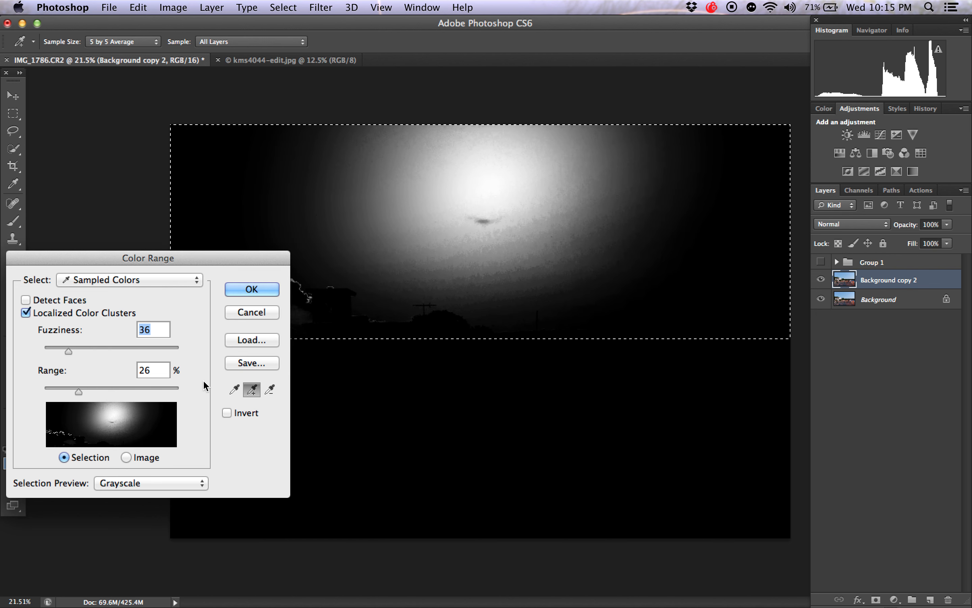
# Add samples across the middle, upper and right parts of the sky to the Color Range selection.
pyautogui.click(279, 206)
pyautogui.click(473, 215)
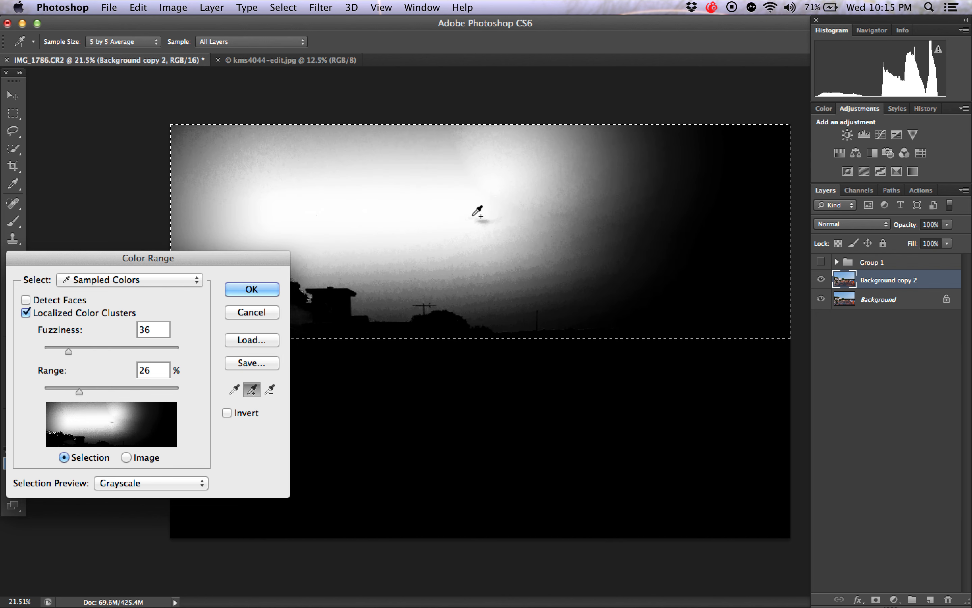
pyautogui.moveTo(473, 216)
pyautogui.mouseDown()
pyautogui.moveTo(675, 215)
pyautogui.moveTo(755, 246)
pyautogui.moveTo(757, 274)
pyautogui.mouseUp()
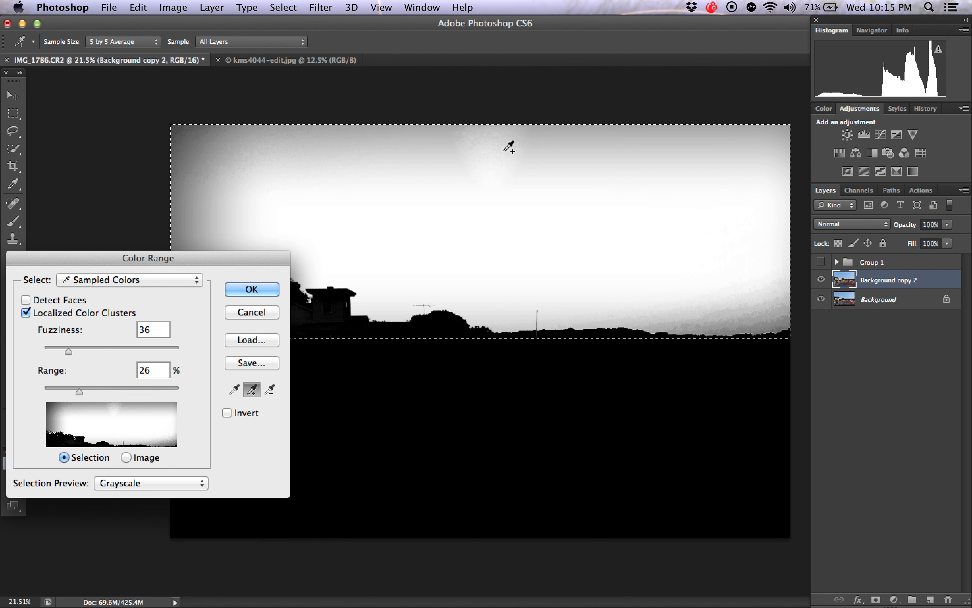
pyautogui.moveTo(505, 152)
pyautogui.mouseDown()
pyautogui.moveTo(611, 160)
pyautogui.moveTo(731, 277)
pyautogui.moveTo(745, 305)
pyautogui.moveTo(769, 314)
pyautogui.mouseUp()
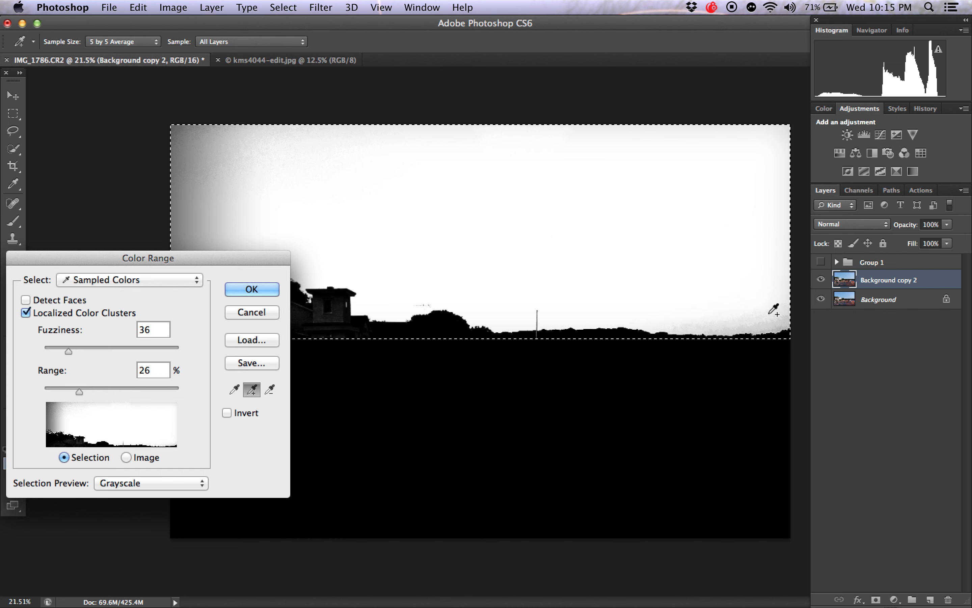
pyautogui.moveTo(249, 261); pyautogui.dragTo(174, 262)
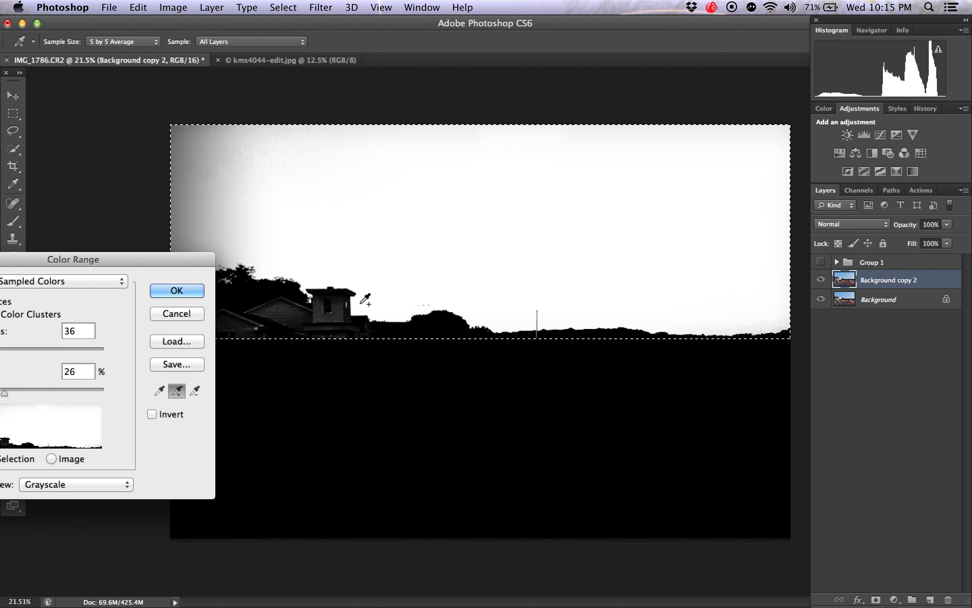
pyautogui.moveTo(184, 264); pyautogui.dragTo(262, 363)
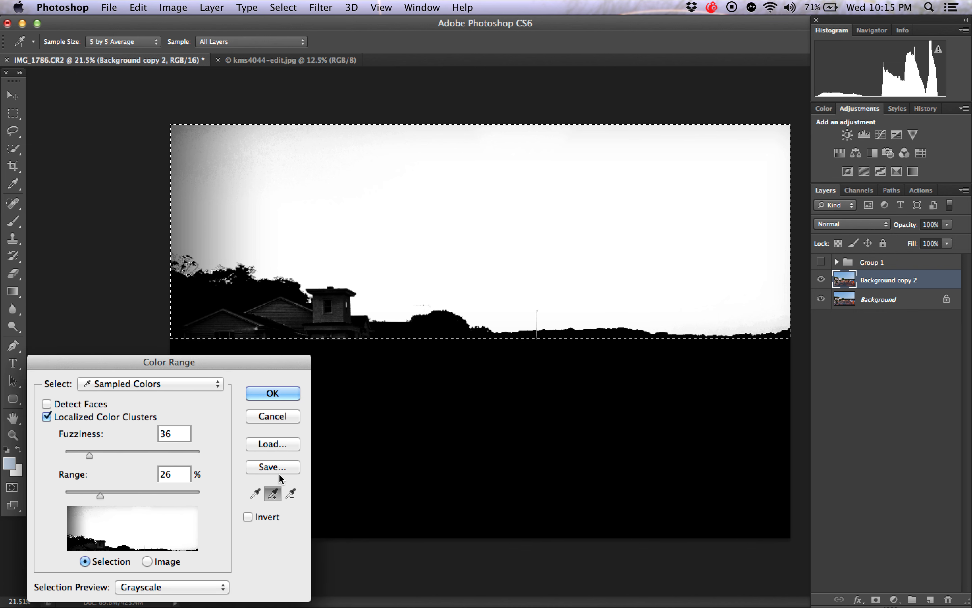
# Subtract the tower and house tones from the Color Range selection and add the sky near the image's left edge.
pyautogui.click(291, 493)
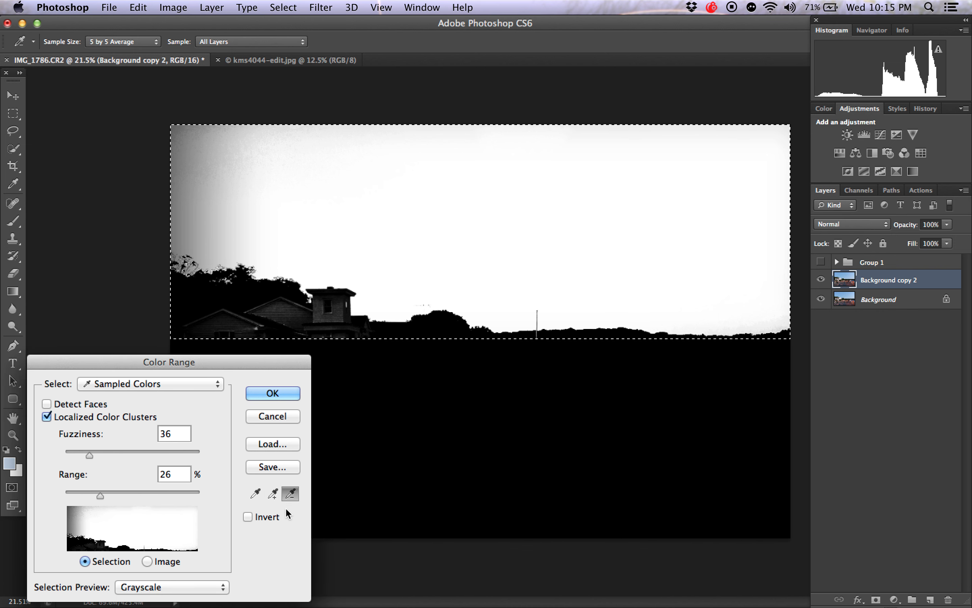
pyautogui.moveTo(331, 312)
pyautogui.mouseDown()
pyautogui.moveTo(288, 311)
pyautogui.moveTo(240, 326)
pyautogui.mouseUp()
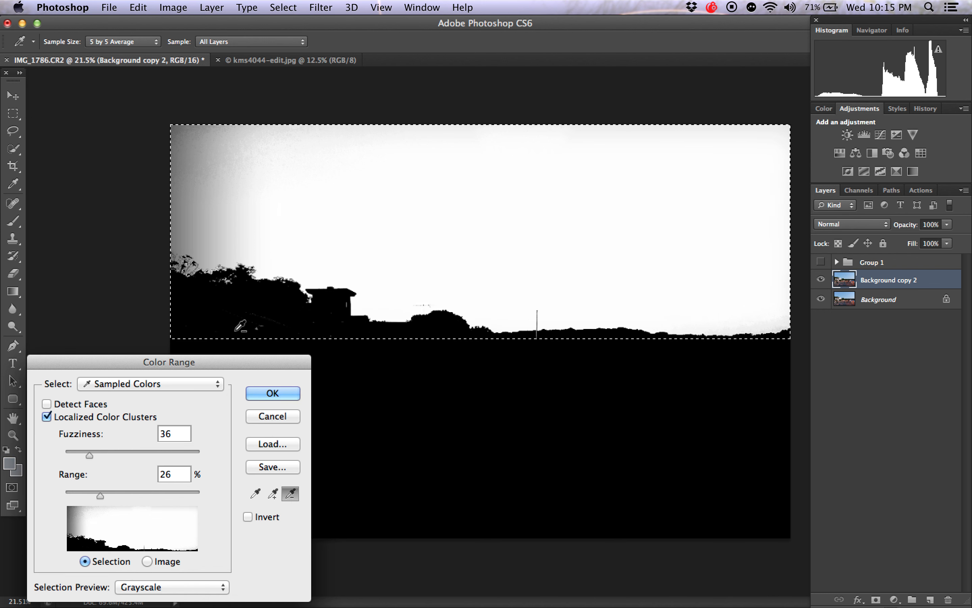
pyautogui.click(273, 494)
pyautogui.click(197, 176)
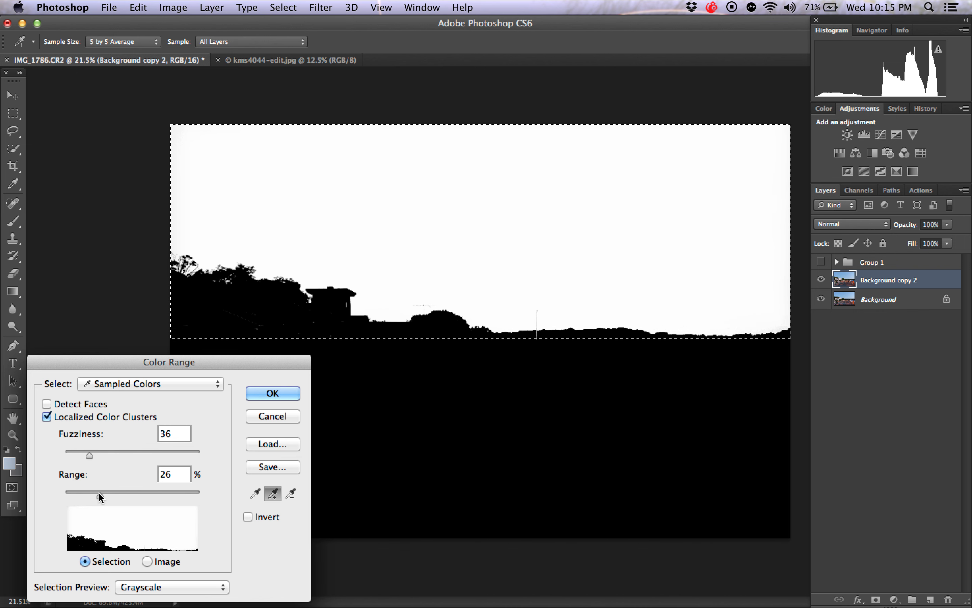
# Set Range to 23% and Fuzziness to 38, subtract the remaining house tones, and accept the Color Range selection.
pyautogui.moveTo(99, 492)
pyautogui.mouseDown()
pyautogui.moveTo(173, 490)
pyautogui.moveTo(87, 493)
pyautogui.moveTo(97, 494)
pyautogui.mouseUp()
pyautogui.moveTo(90, 454)
pyautogui.mouseDown()
pyautogui.moveTo(187, 454)
pyautogui.moveTo(90, 457)
pyautogui.mouseUp()
pyautogui.click(290, 493)
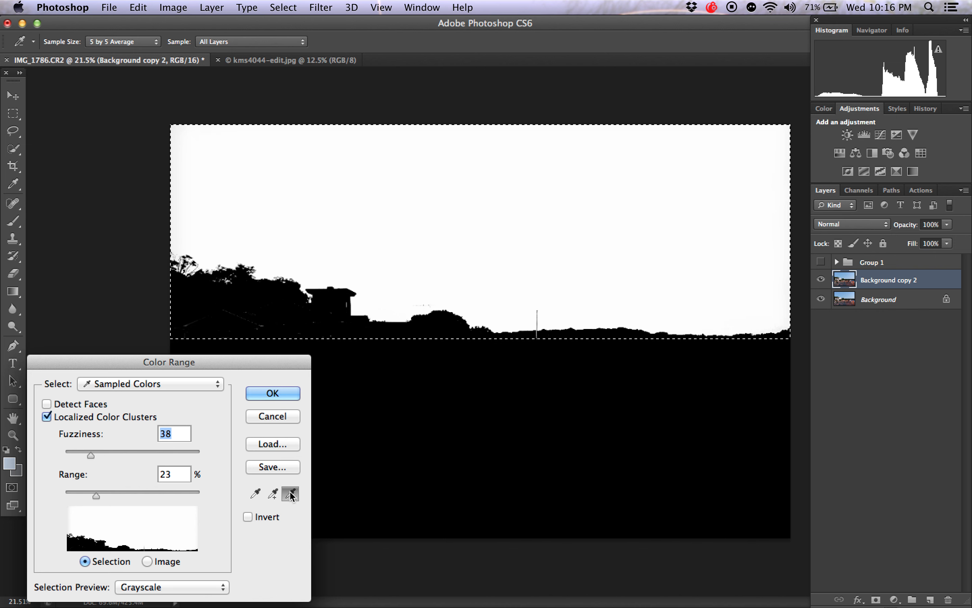
pyautogui.click(261, 327)
pyautogui.click(283, 329)
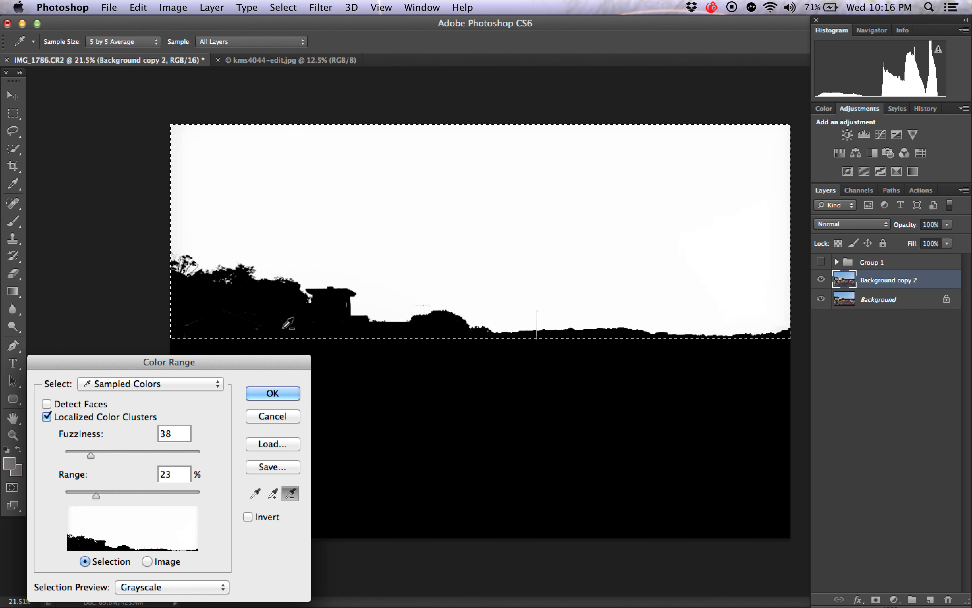
pyautogui.click(183, 328)
pyautogui.click(241, 329)
pyautogui.click(273, 494)
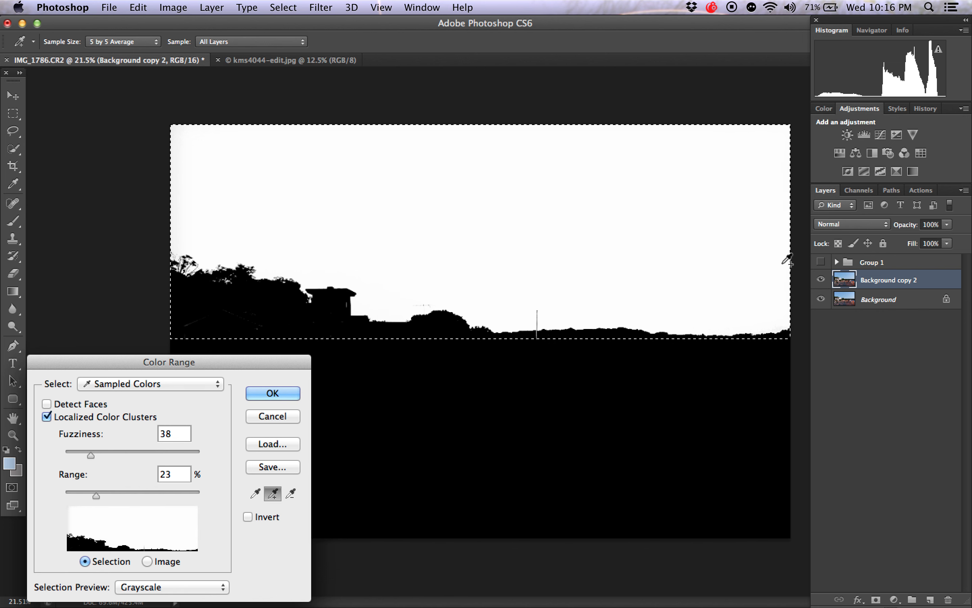
pyautogui.click(270, 393)
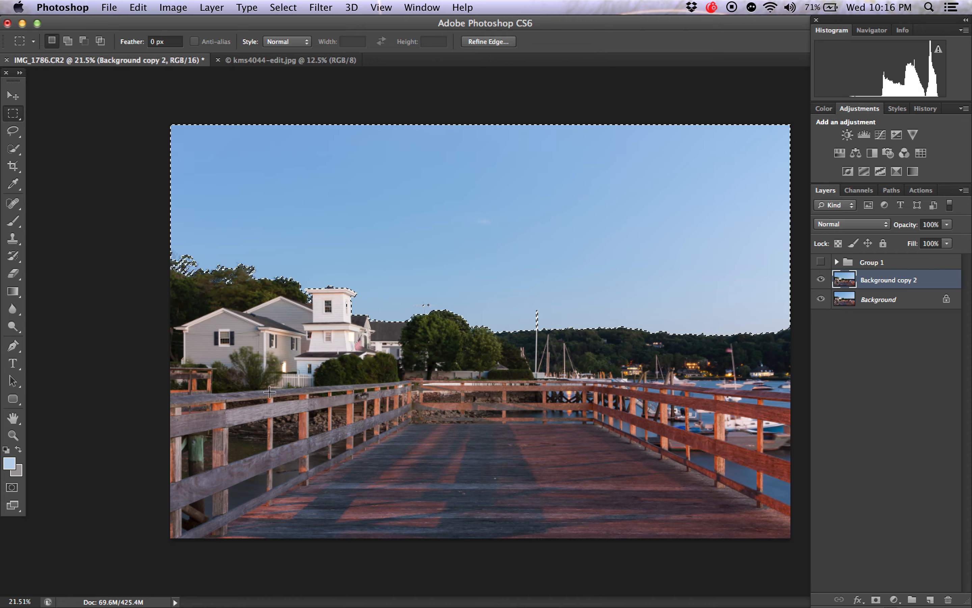
# Subtract the stray areas in the white tower's upper and lower windows from the sky selection with the Quick Selection tool.
pyautogui.press('super+plus')
pyautogui.press('super+plus')
pyautogui.press('super+plus')
pyautogui.press('super+plus')
pyautogui.hscroll(-12, 269, 392)
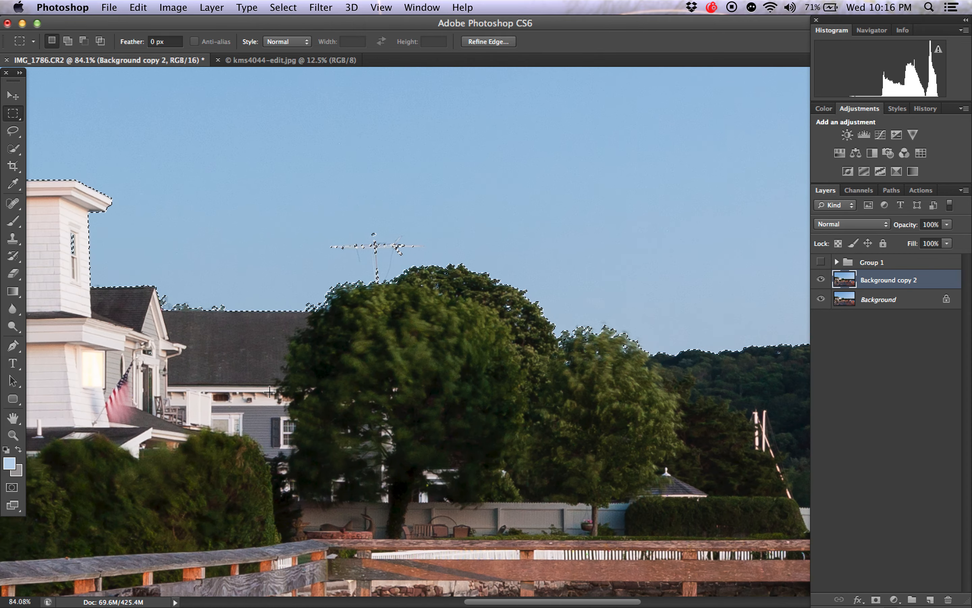
pyautogui.scroll(5, 270, 392)
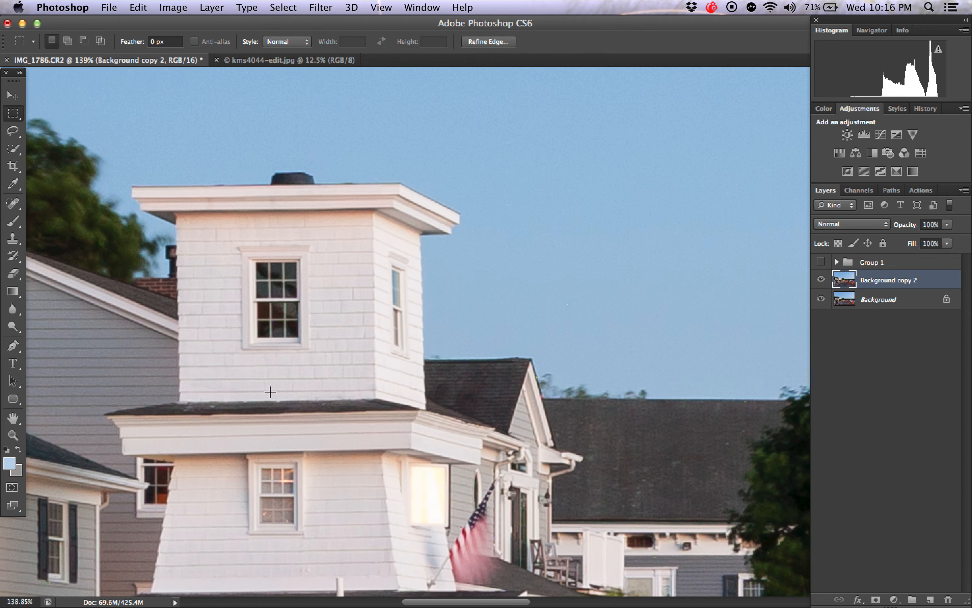
pyautogui.scroll(5, 270, 392)
pyautogui.scroll(5, 270, 392)
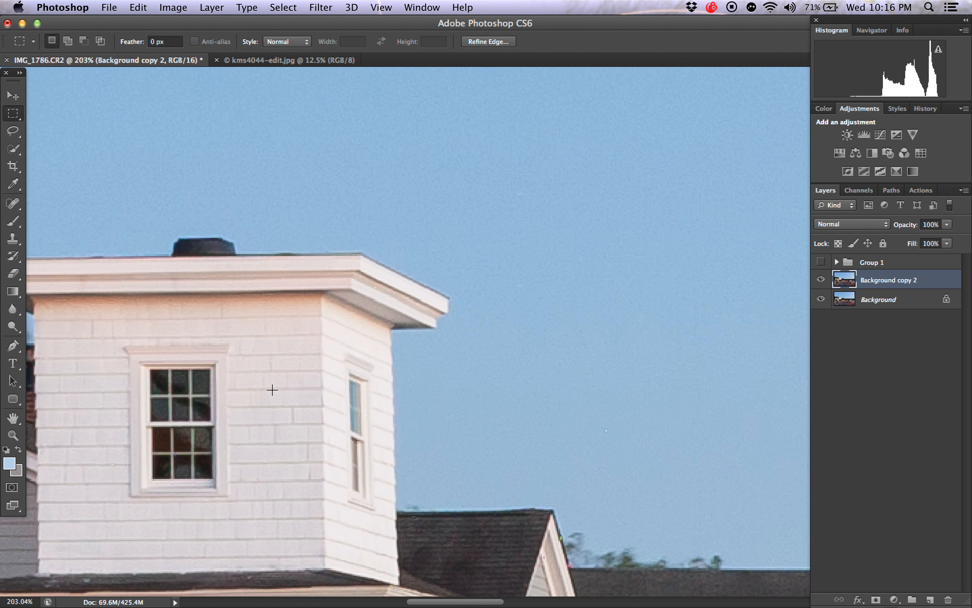
pyautogui.press('w')
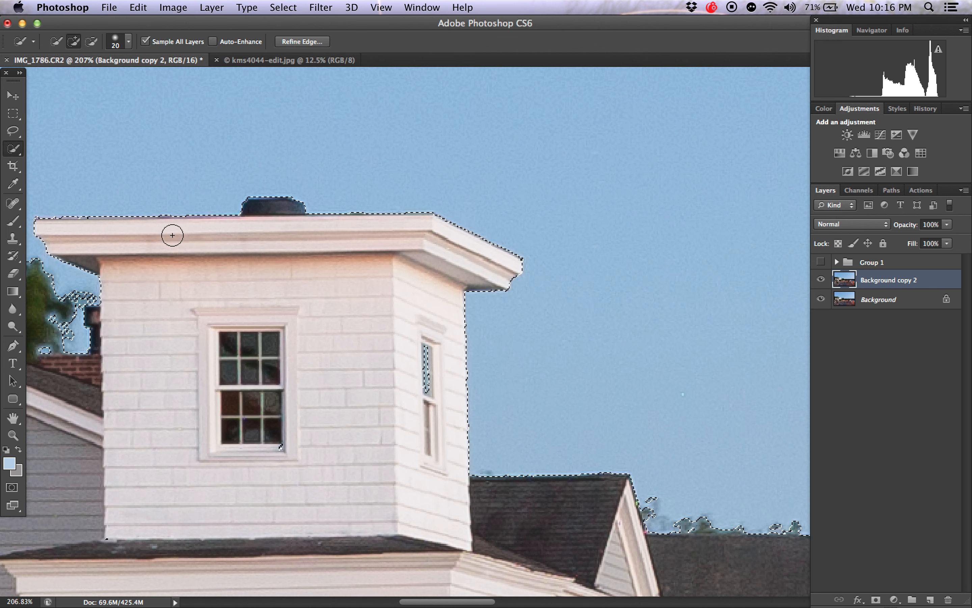
pyautogui.click(12, 150)
pyautogui.click(12, 150)
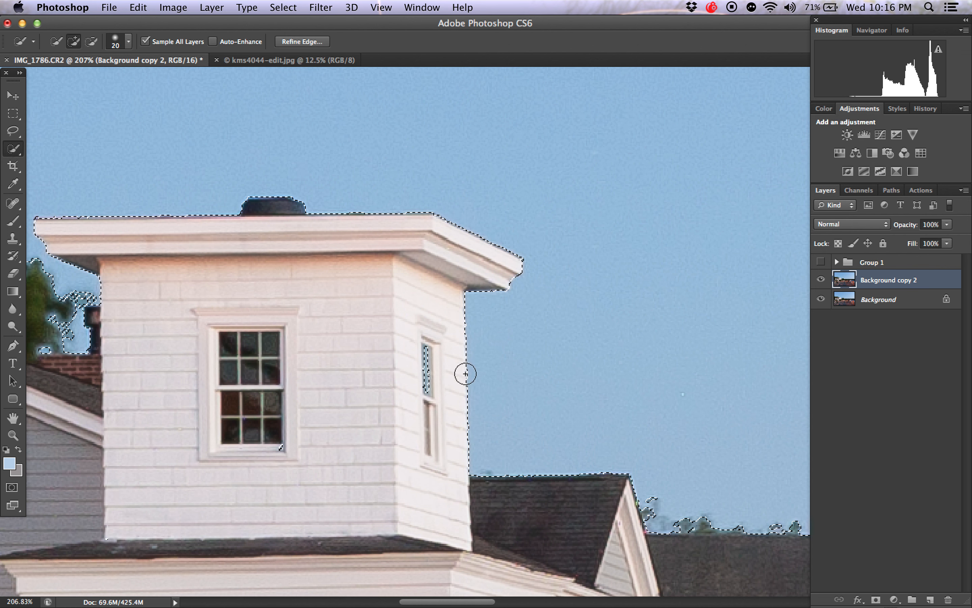
pyautogui.press('alt')
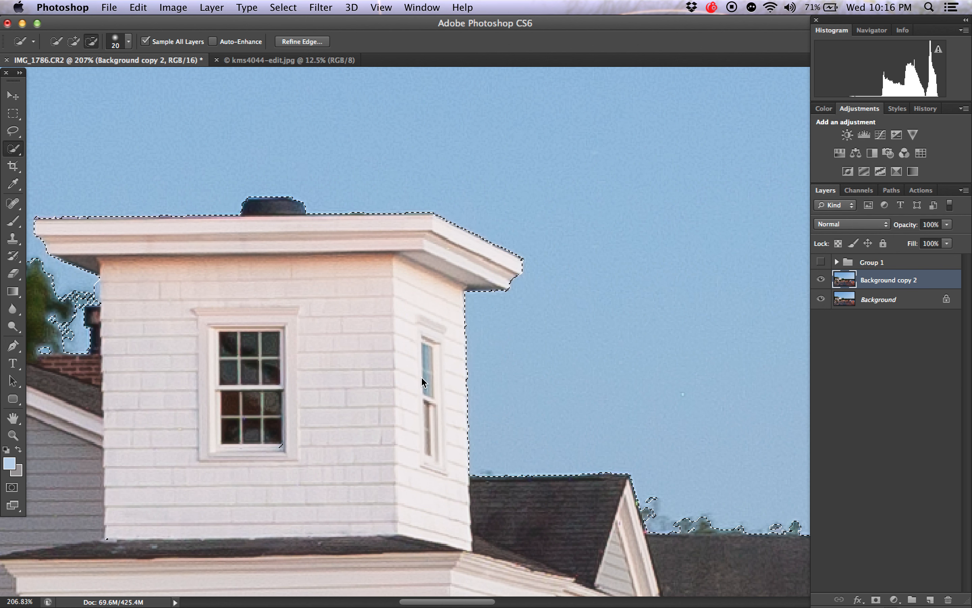
pyautogui.scroll(-5, 423, 381)
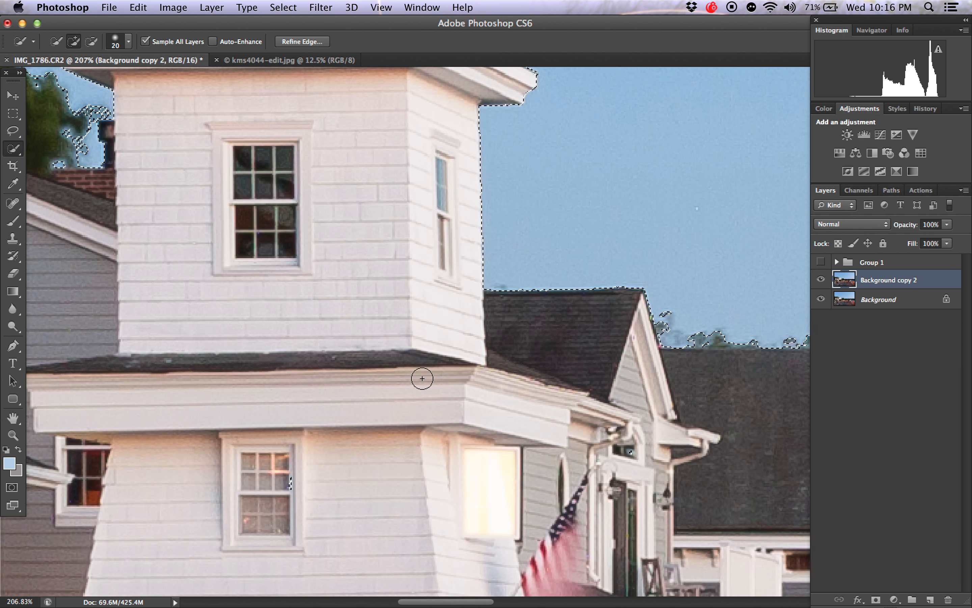
pyautogui.keyDown('alt'); pyautogui.click(290, 483); pyautogui.keyUp('alt')
# Delete the selected sky from the duplicated layer and clear the selection.
pyautogui.hscroll(-10, 630, 459)
pyautogui.scroll(7, 630, 459)
pyautogui.hscroll(5, 630, 459)
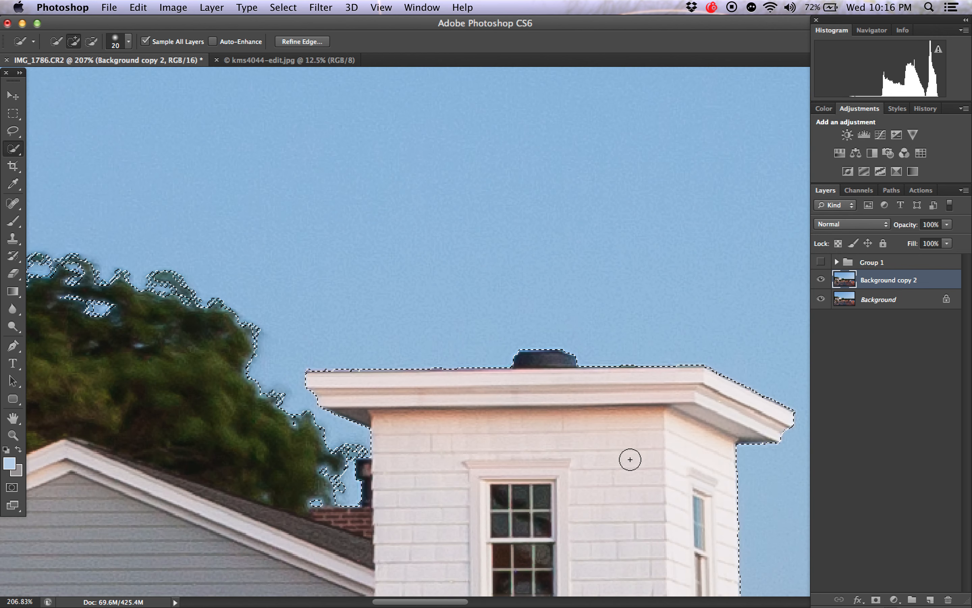
pyautogui.hscroll(2, 630, 459)
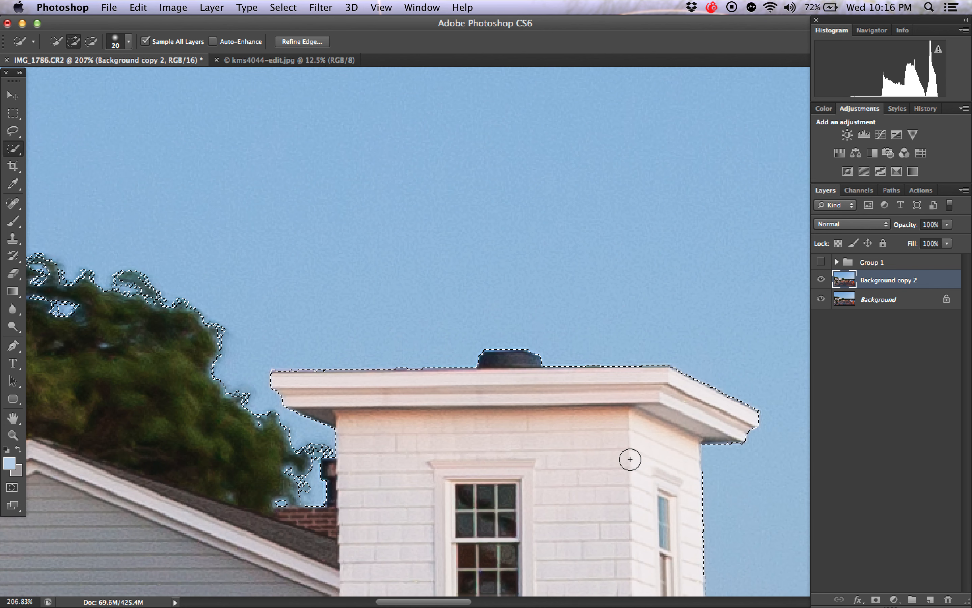
pyautogui.press('Delete')
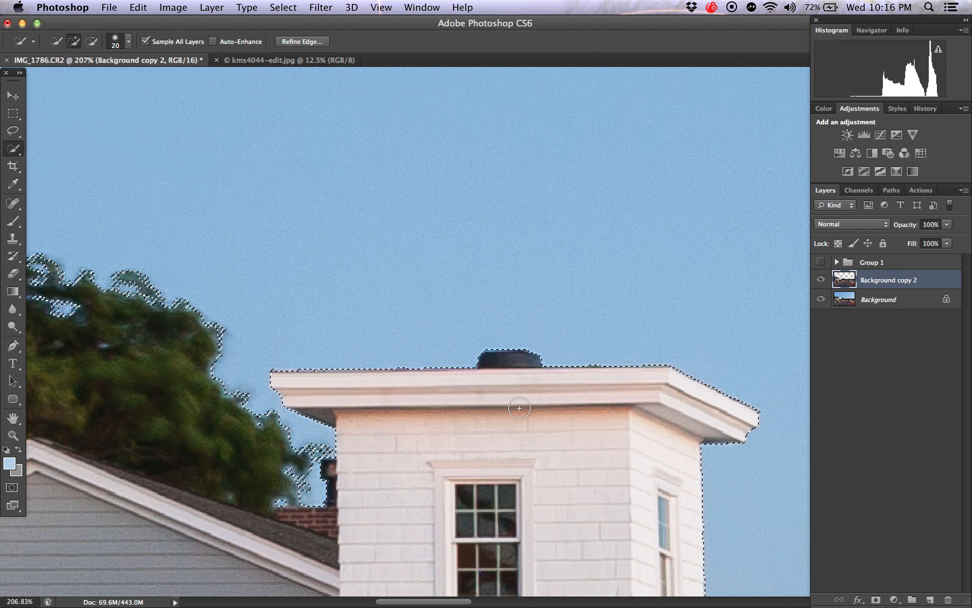
pyautogui.press('super+d')
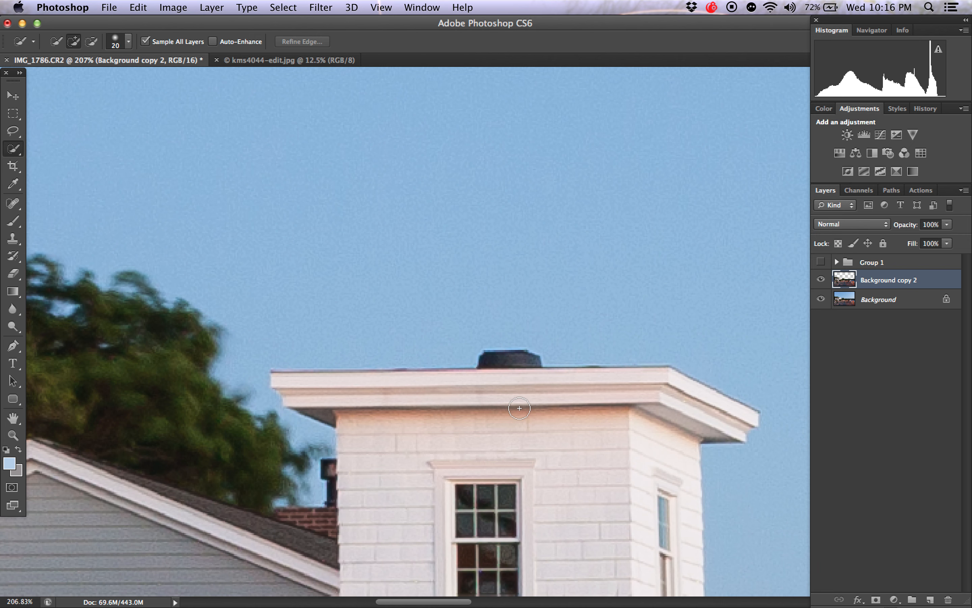
pyautogui.press('m')
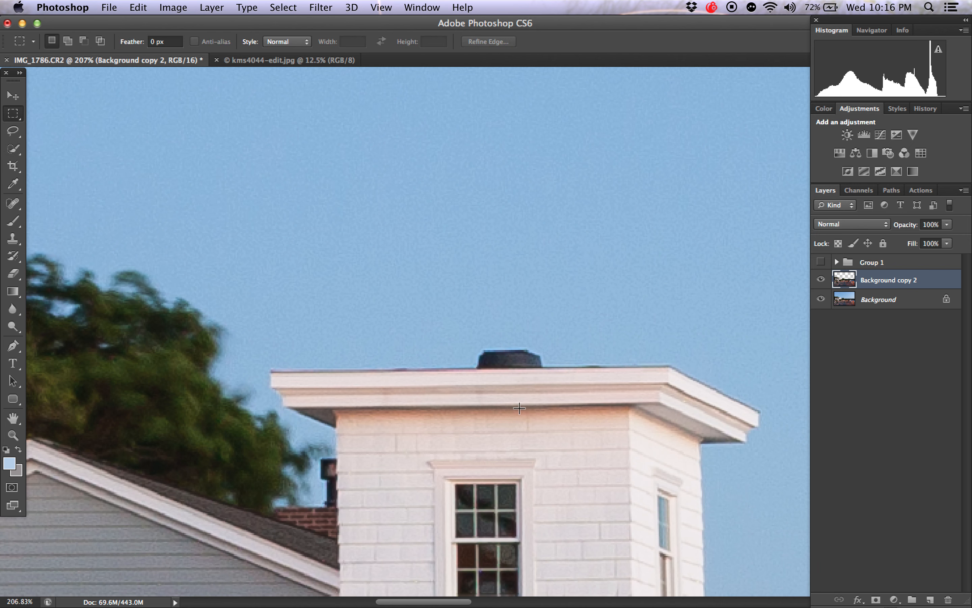
pyautogui.scroll(-5, 519, 408)
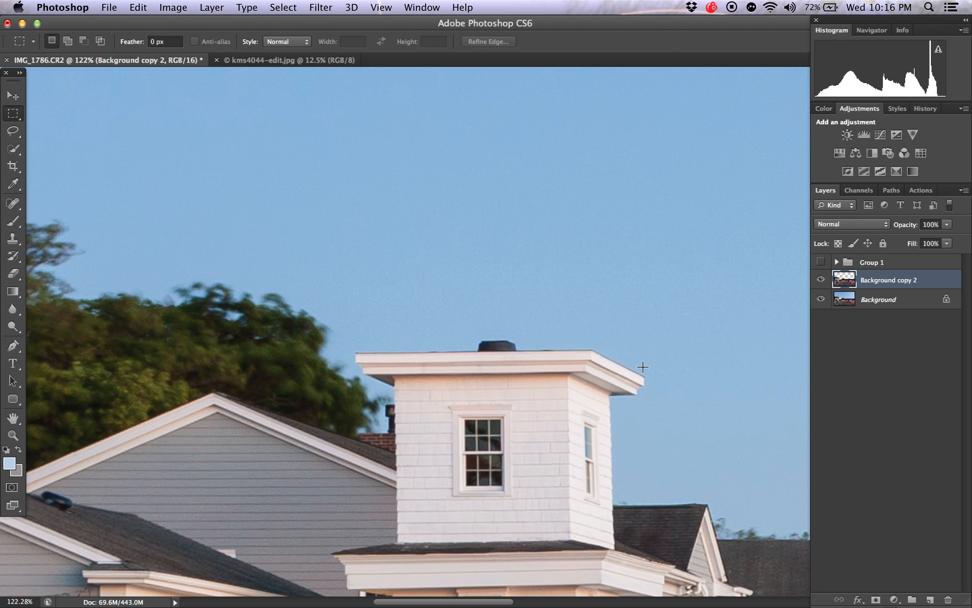
# Hide the Background layer to examine the sky cutout across the whole photo, and show the layer again.
pyautogui.scroll(-6, 565, 346)
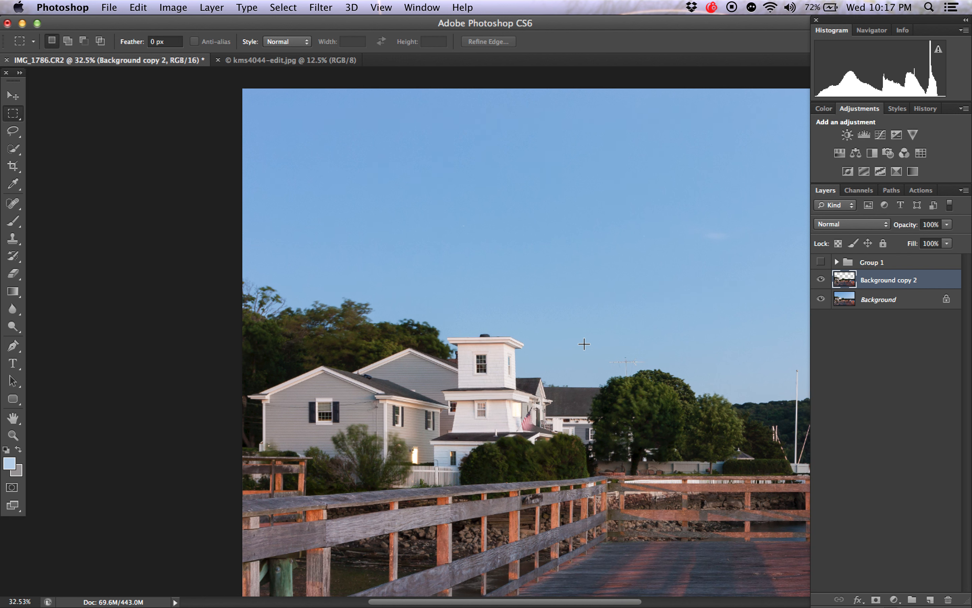
pyautogui.hscroll(8, 584, 343)
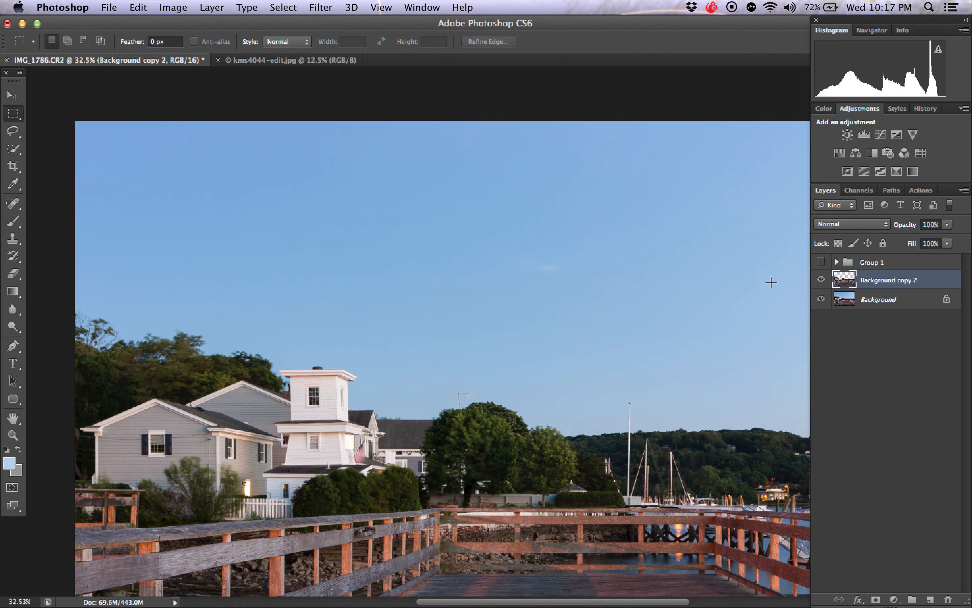
pyautogui.click(820, 300)
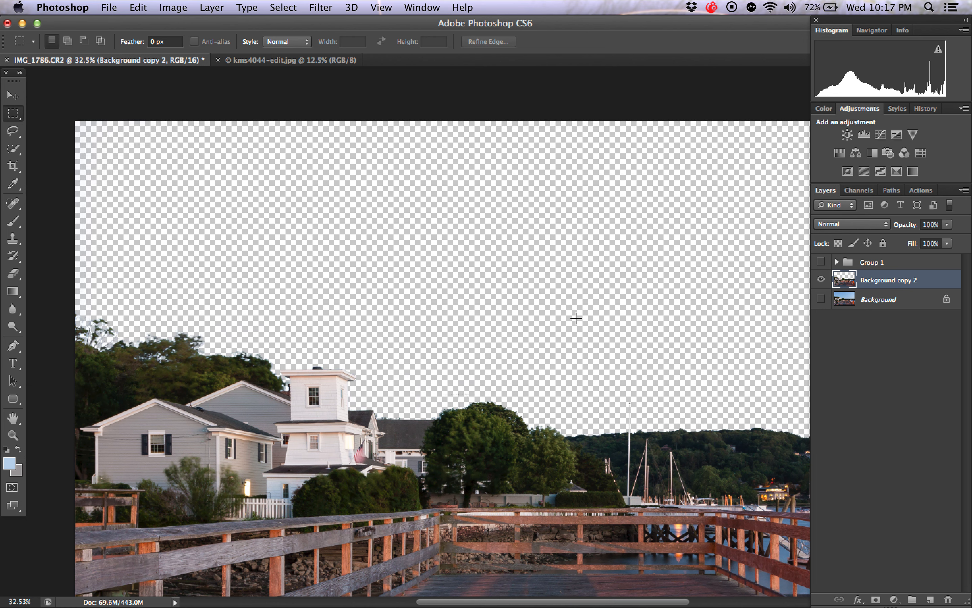
pyautogui.scroll(-5, 576, 318)
pyautogui.scroll(2, 575, 319)
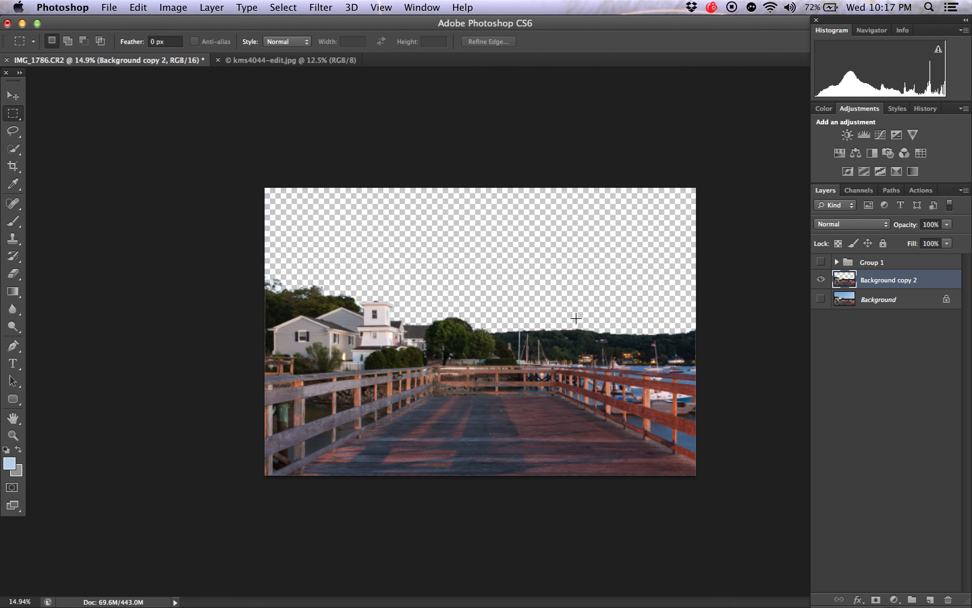
pyautogui.scroll(3, 576, 318)
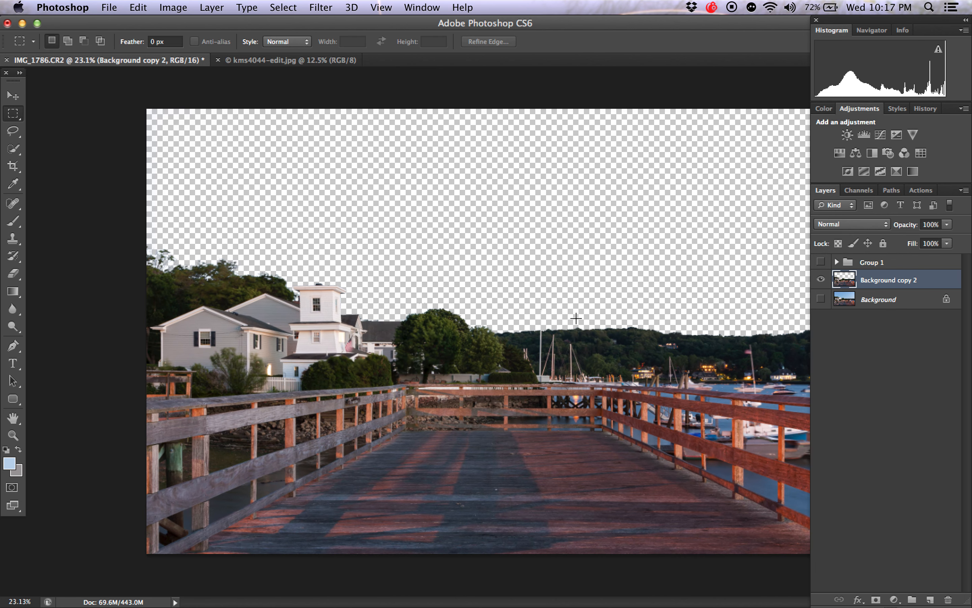
pyautogui.click(821, 300)
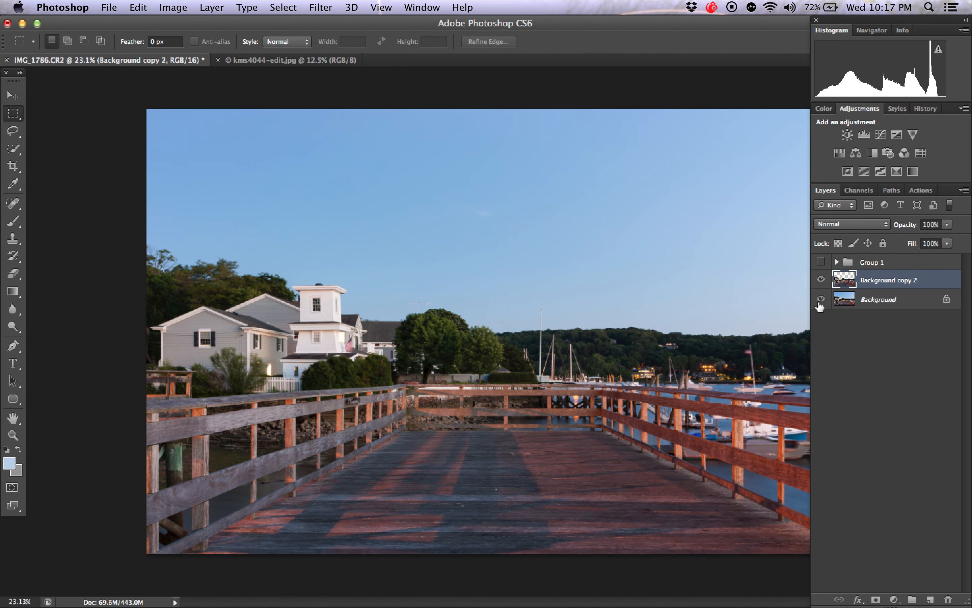
# Show Group 1 to preview the replacement sky behind the harbour scene, and hide the group again.
pyautogui.click(821, 264)
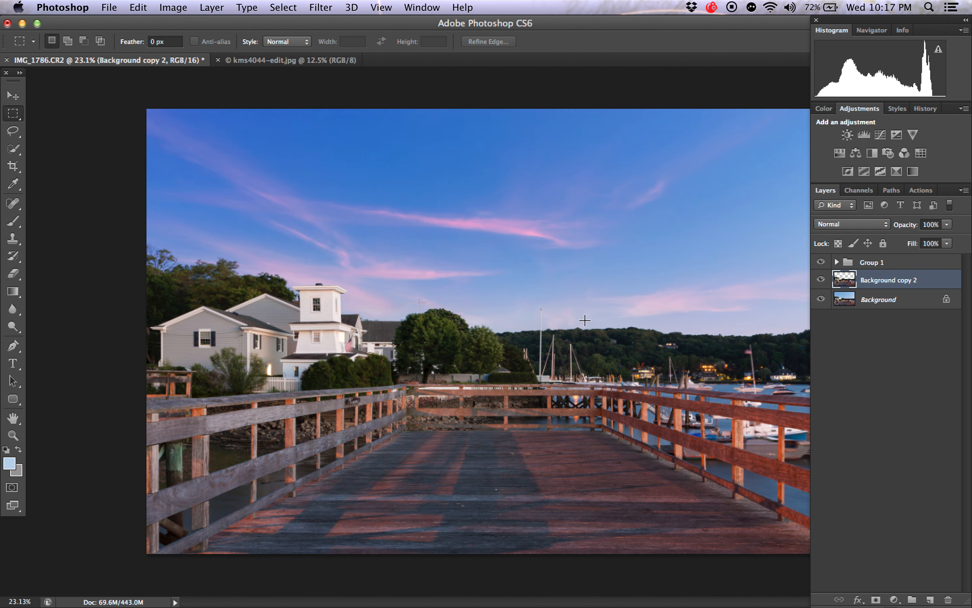
pyautogui.scroll(-1, 585, 320)
pyautogui.scroll(1, 585, 321)
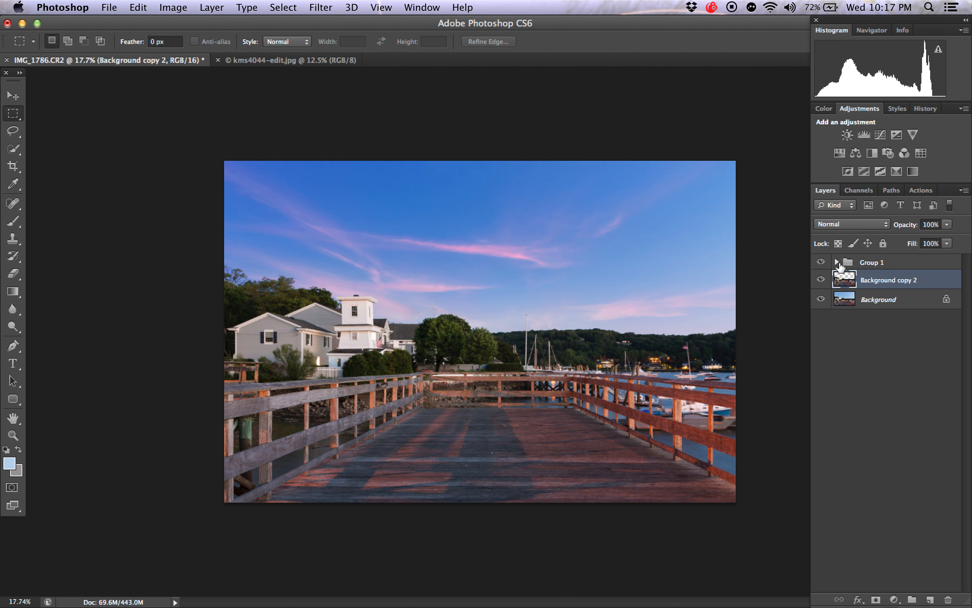
pyautogui.click(827, 262)
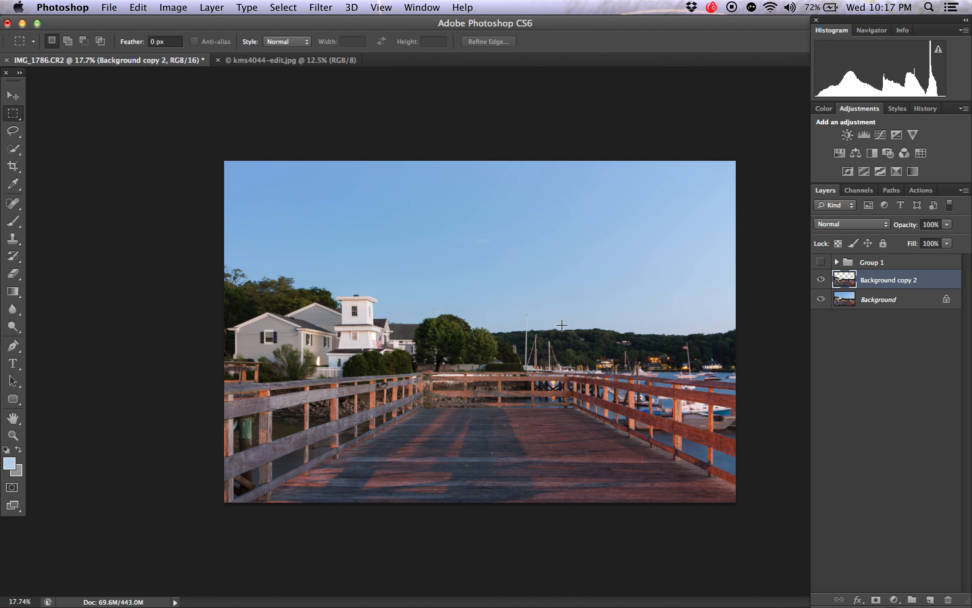
# Hide the Background layer and examine the cutout edges along the trees, roofs and white tower for leftover sky fringes.
pyautogui.click(822, 302)
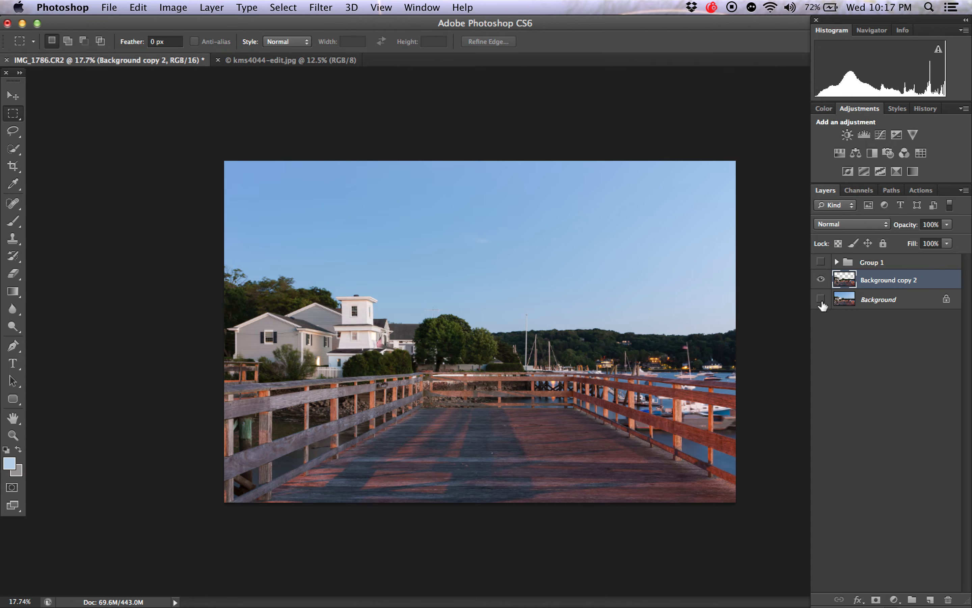
pyautogui.scroll(5, 259, 297)
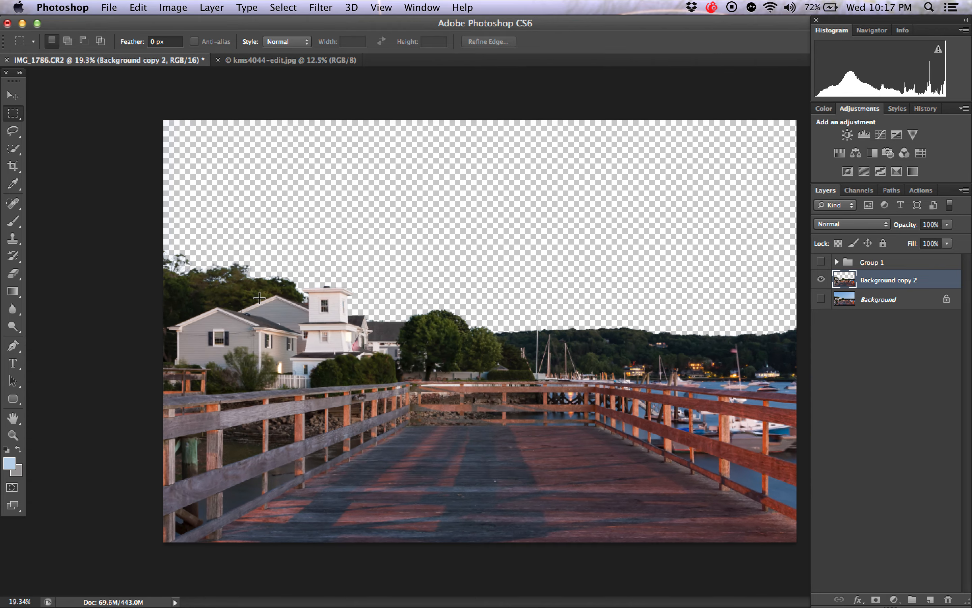
pyautogui.scroll(4, 260, 297)
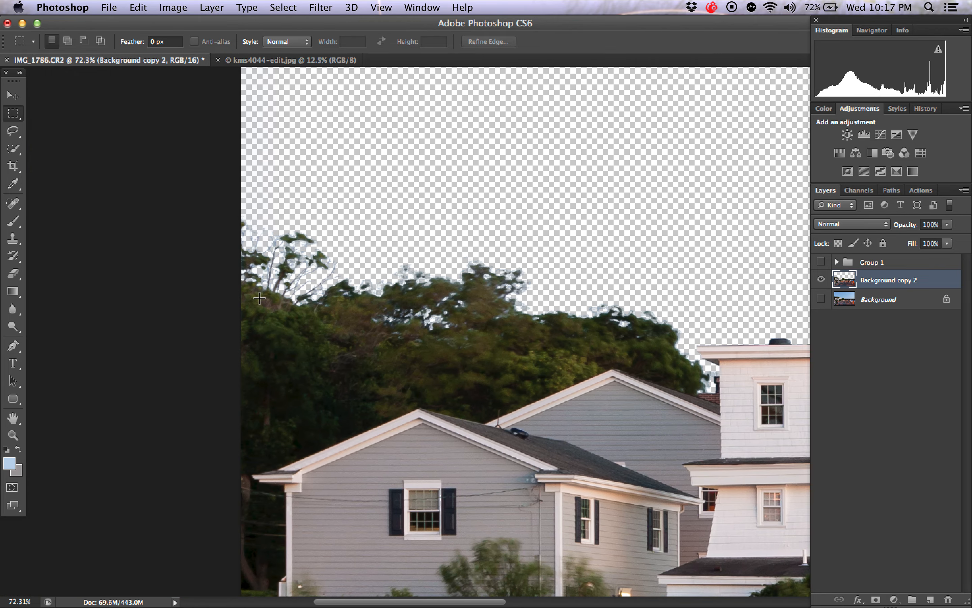
pyautogui.hscroll(10, 260, 298)
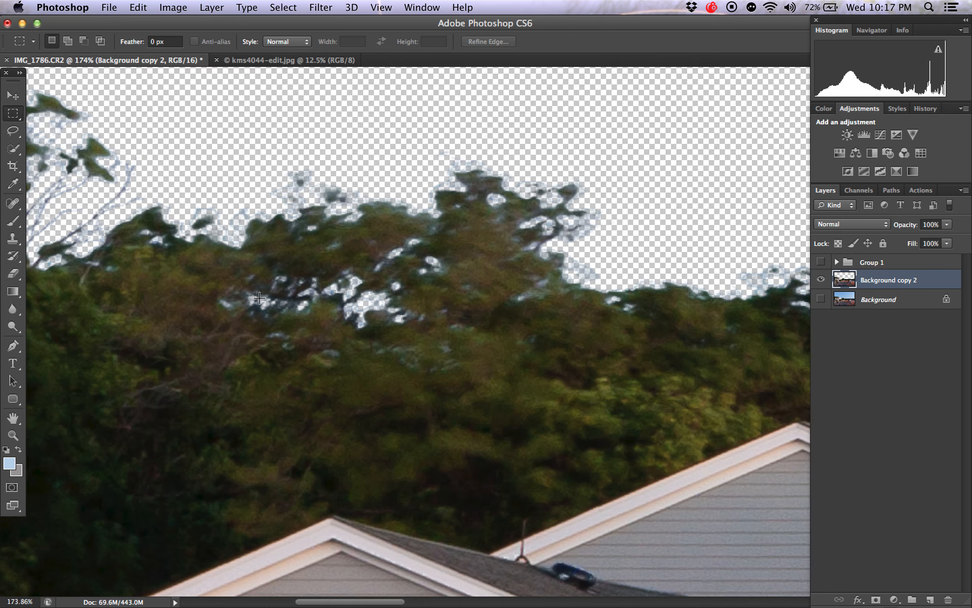
pyautogui.hscroll(10, 259, 298)
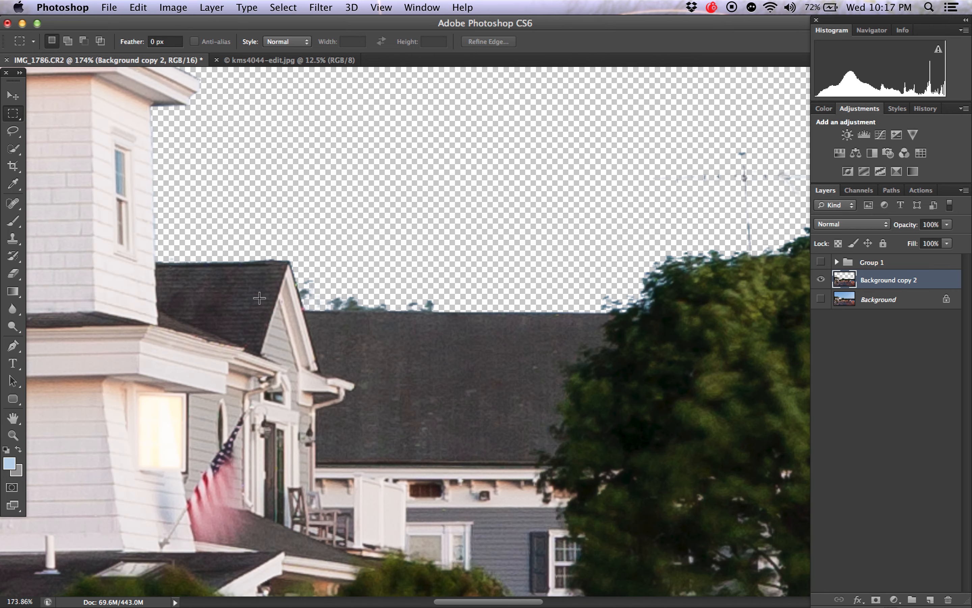
pyautogui.scroll(3, 261, 297)
pyautogui.scroll(3, 260, 296)
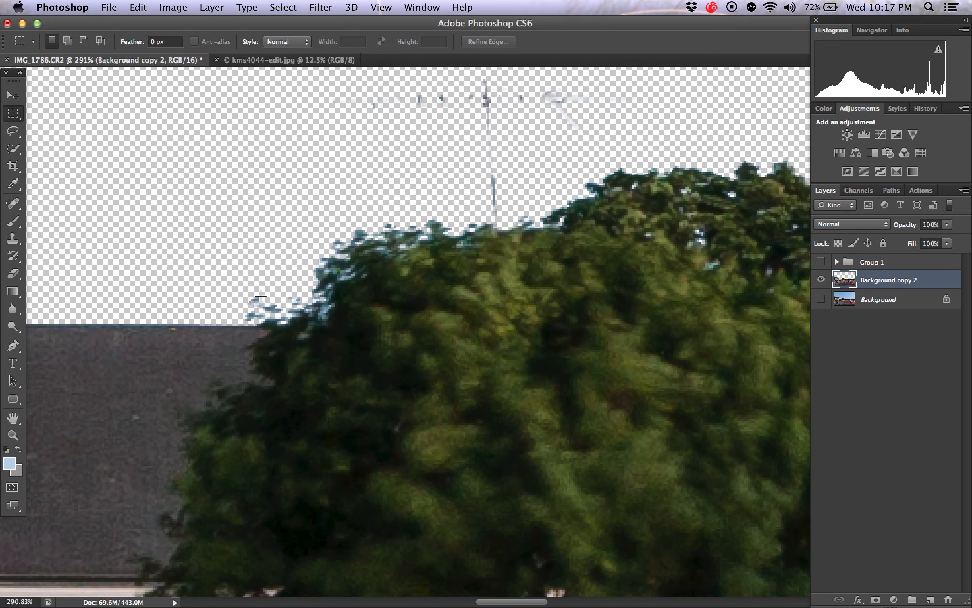
pyautogui.hscroll(-4, 260, 296)
pyautogui.scroll(-1, 321, 306)
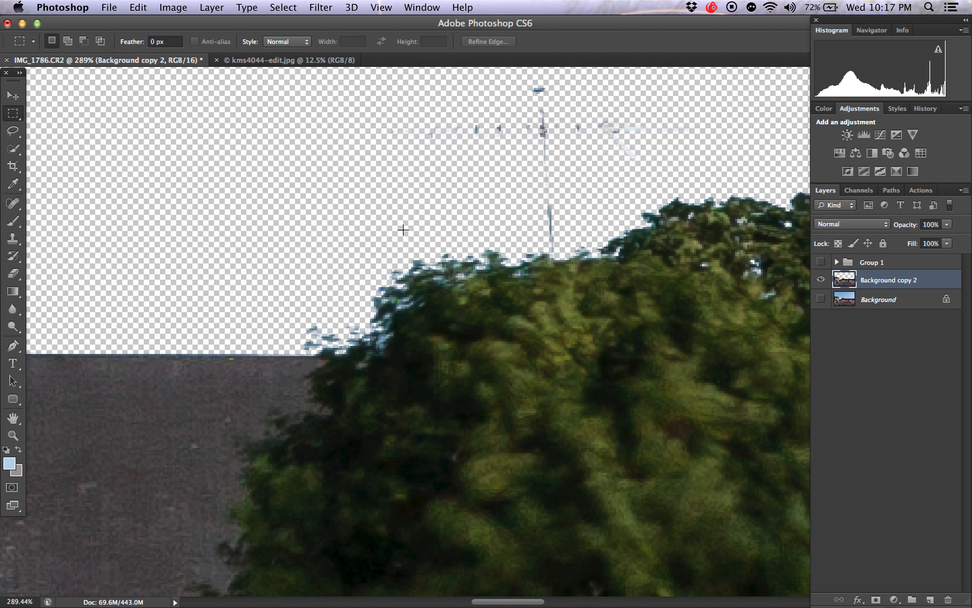
pyautogui.hscroll(-5, 438, 240)
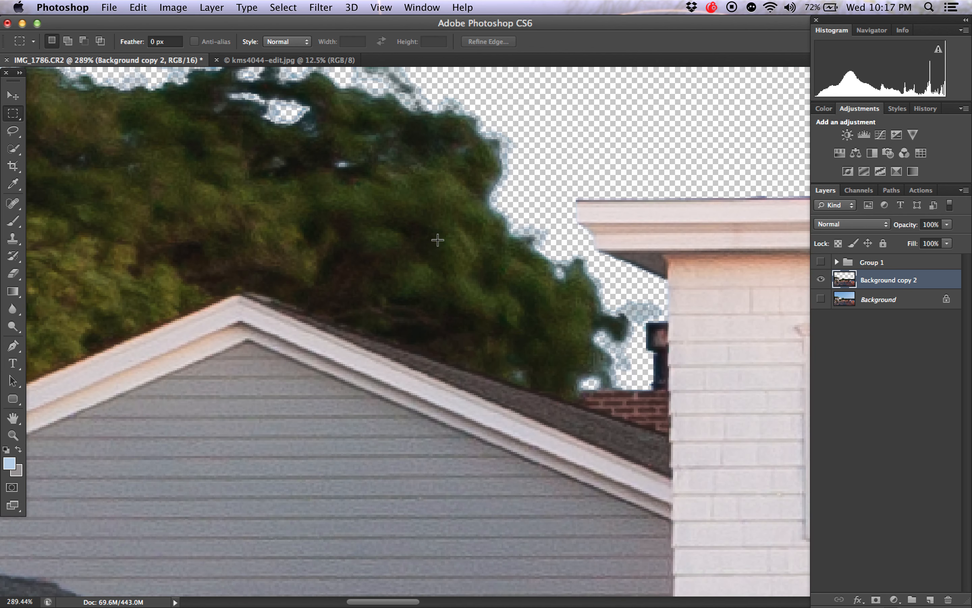
pyautogui.hscroll(-8, 437, 239)
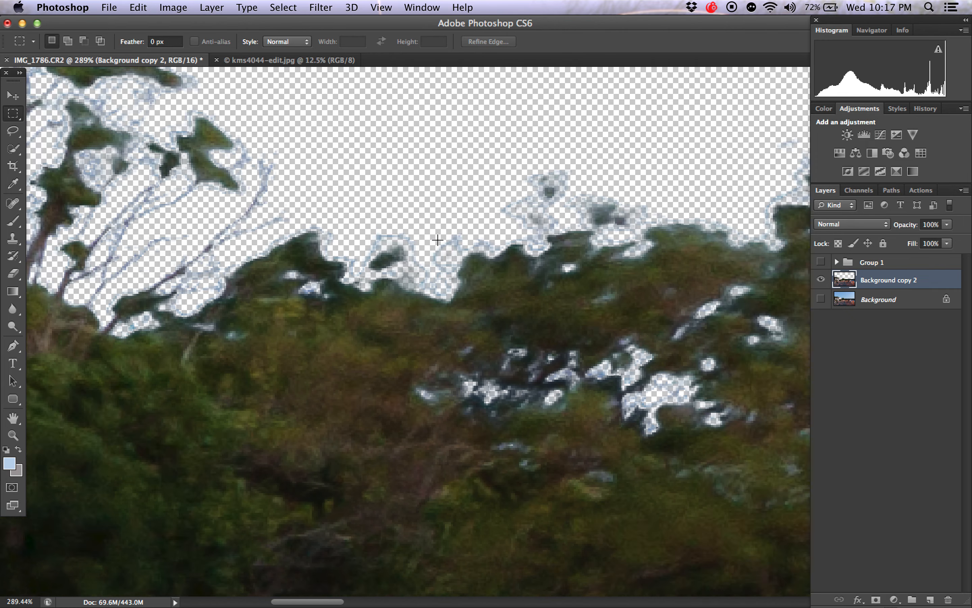
pyautogui.scroll(-6, 438, 240)
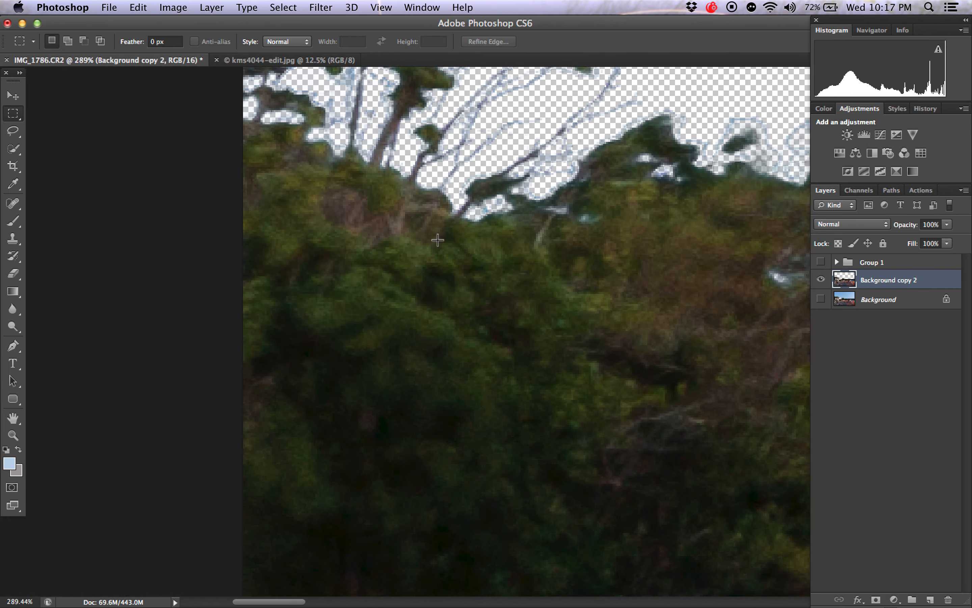
pyautogui.hscroll(6, 438, 239)
pyautogui.hscroll(6, 437, 239)
pyautogui.scroll(-3, 437, 240)
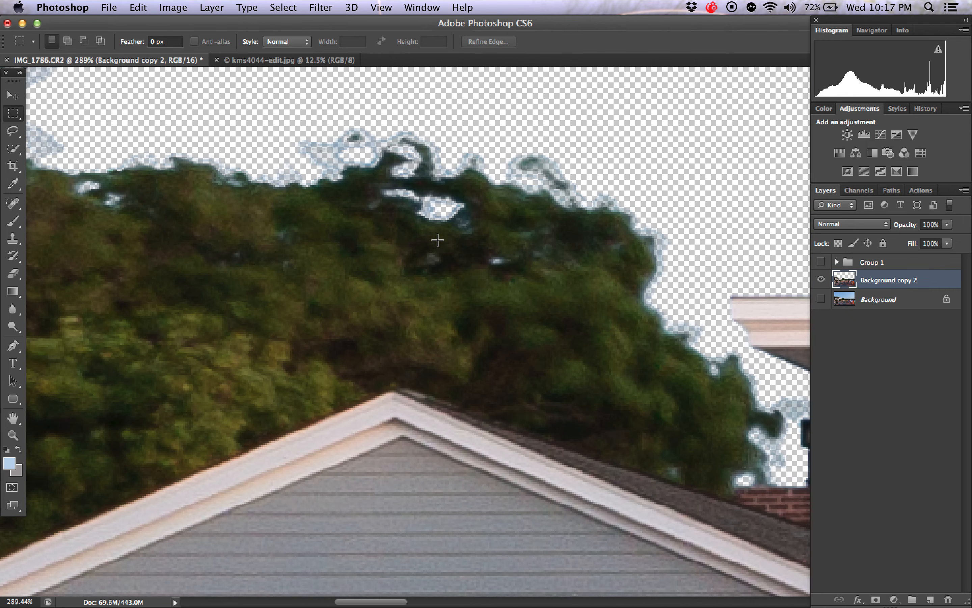
pyautogui.hscroll(10, 437, 240)
pyautogui.scroll(-3, 438, 240)
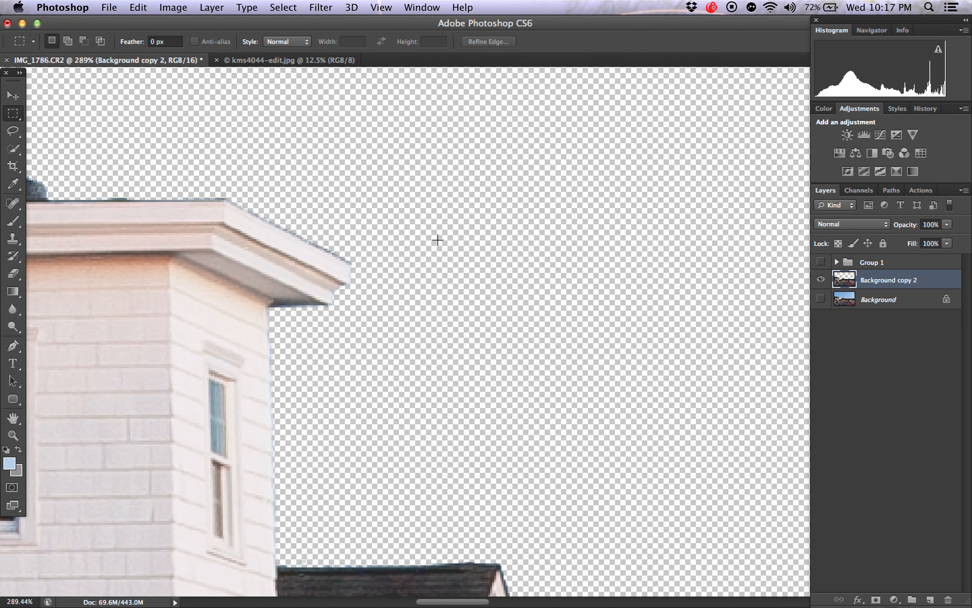
pyautogui.hscroll(10, 438, 240)
pyautogui.scroll(-5, 438, 240)
pyautogui.scroll(1, 440, 238)
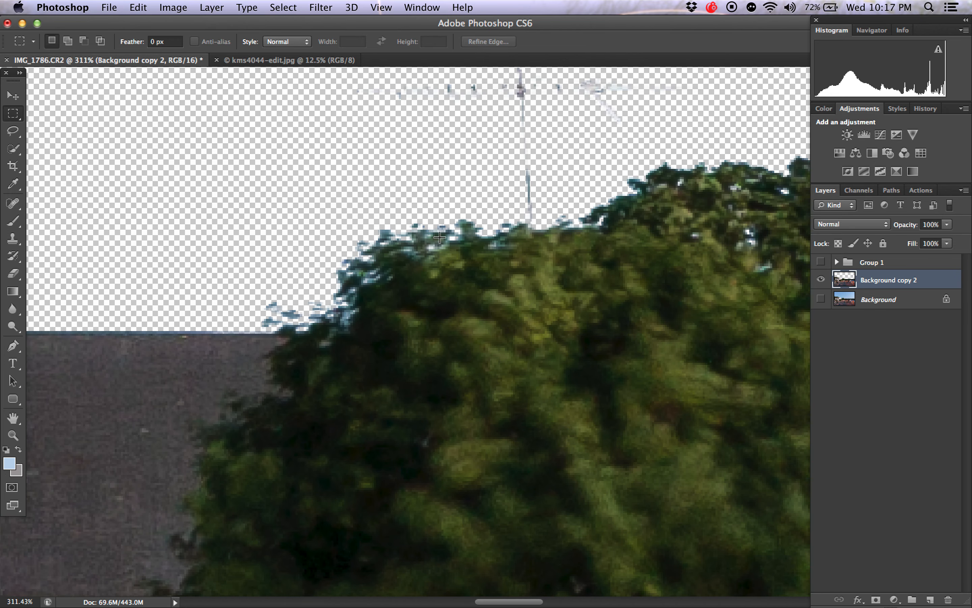
# Draw a rectangular selection around the upper part of the green tree beside the dark roof and start Color Range on it.
pyautogui.scroll(-2, 440, 238)
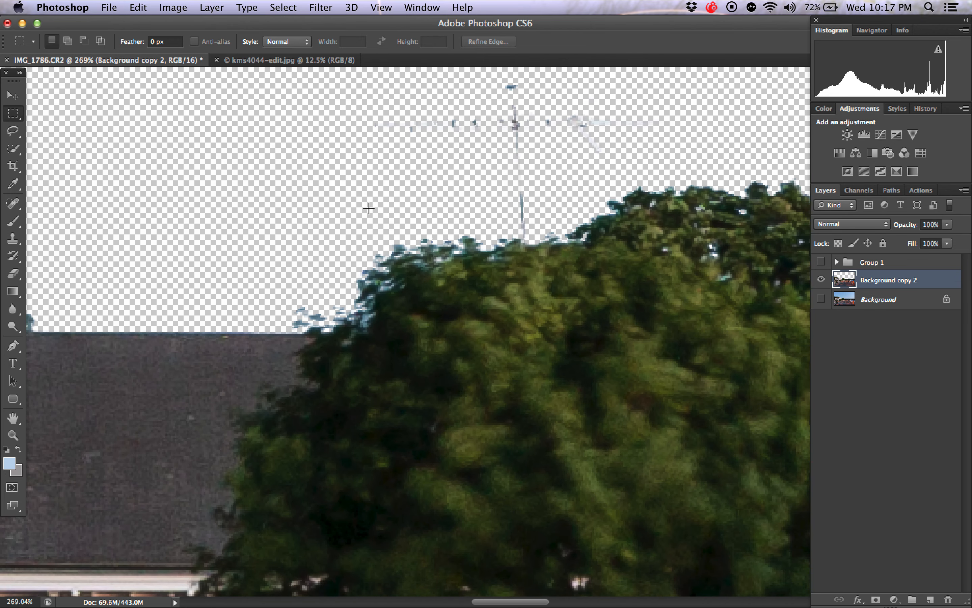
pyautogui.scroll(-1, 307, 159)
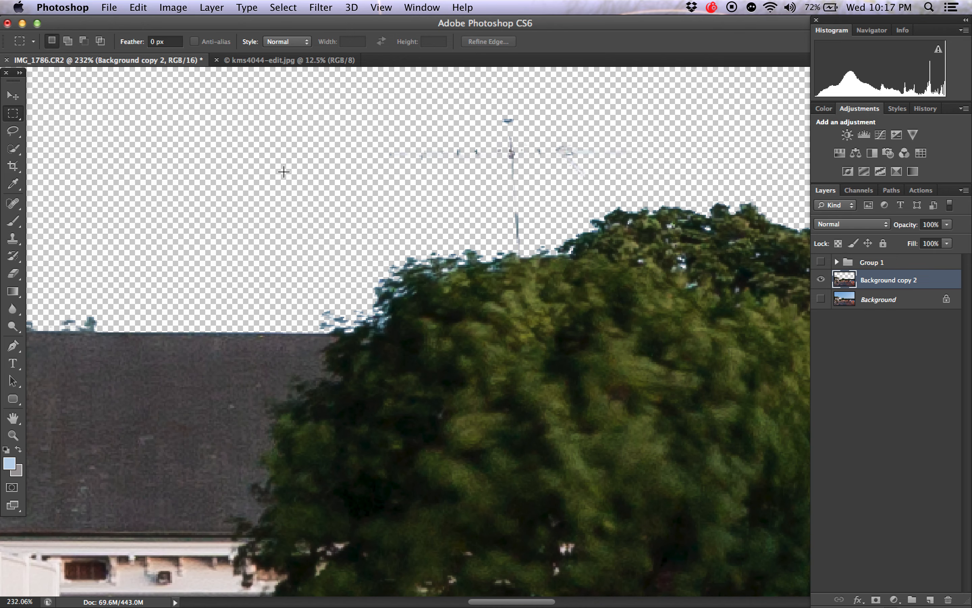
pyautogui.moveTo(271, 172); pyautogui.dragTo(932, 395)
pyautogui.click(283, 8)
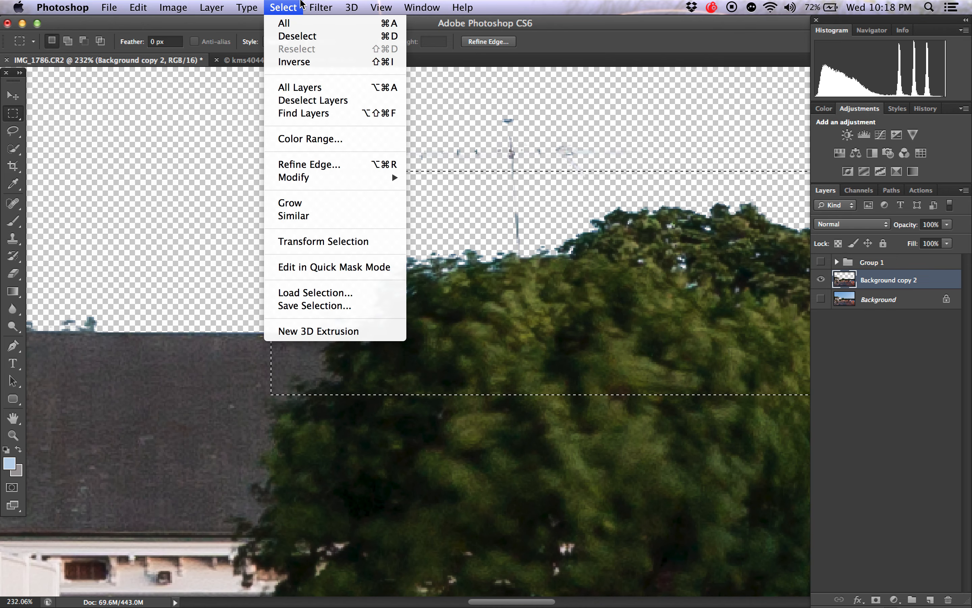
pyautogui.click(315, 139)
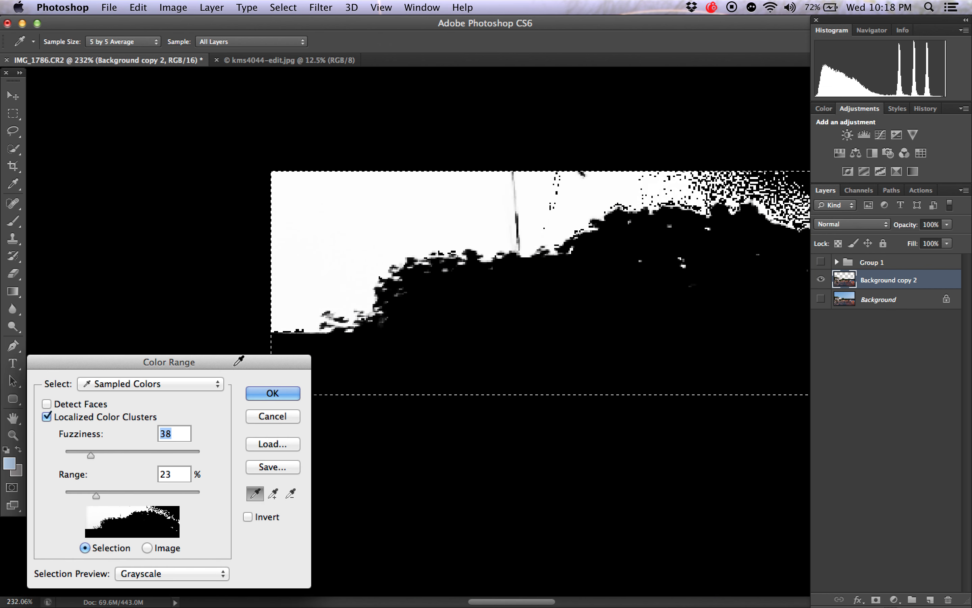
# Set the Color Range Fuzziness to 103 and the selection preview to None.
pyautogui.moveTo(90, 455); pyautogui.dragTo(135, 456)
pyautogui.click(275, 492)
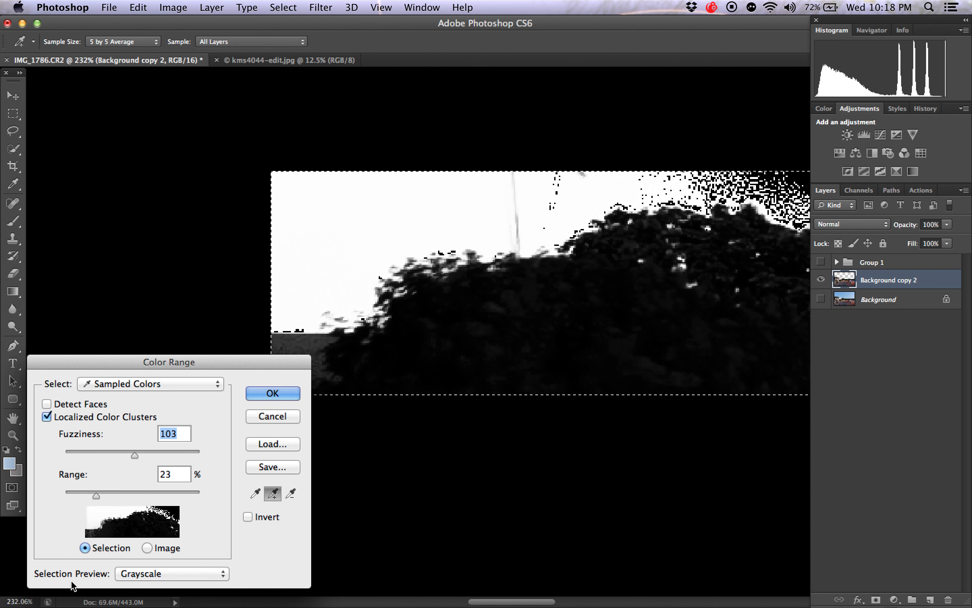
pyautogui.click(136, 573)
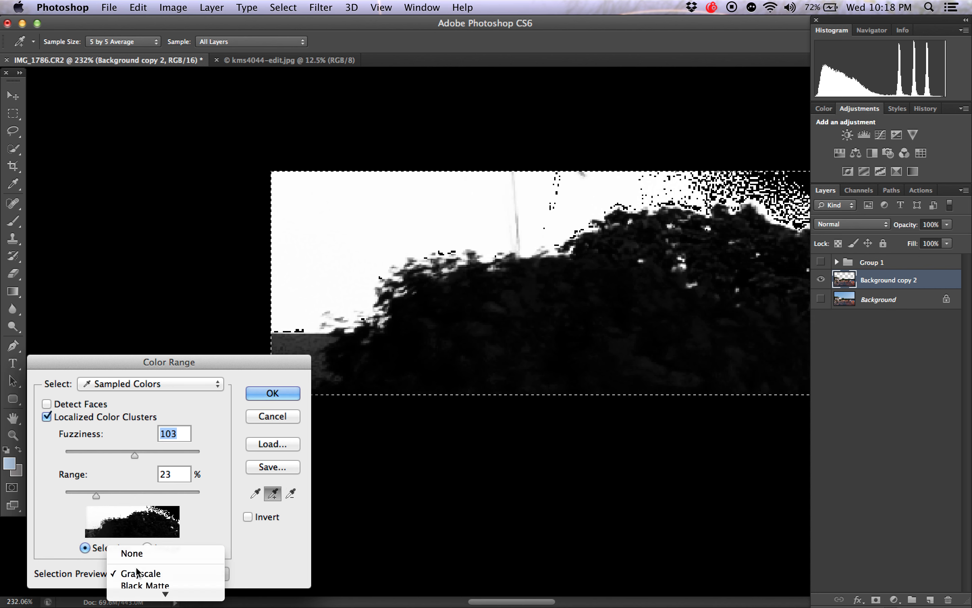
pyautogui.click(137, 553)
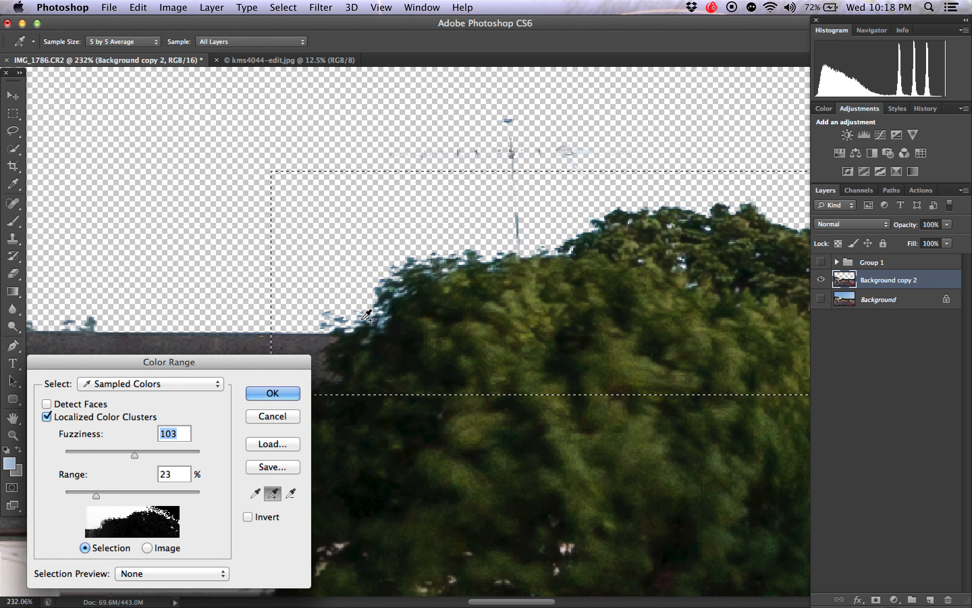
# Add the bluish fringe at the tree's left edge to the sampled colors, with Range at 64% and Fuzziness at 69.
pyautogui.click(389, 320)
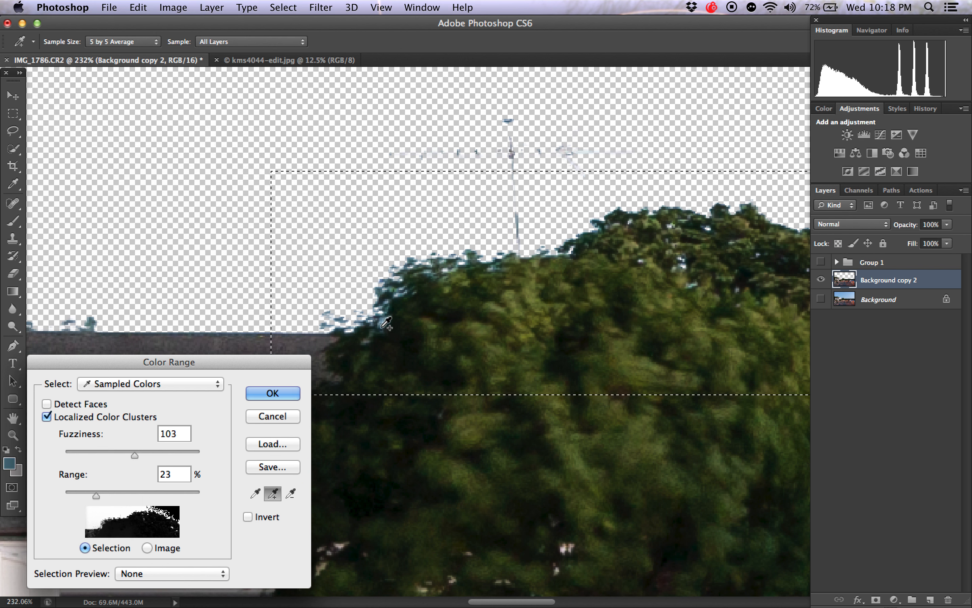
pyautogui.moveTo(120, 494); pyautogui.dragTo(142, 493)
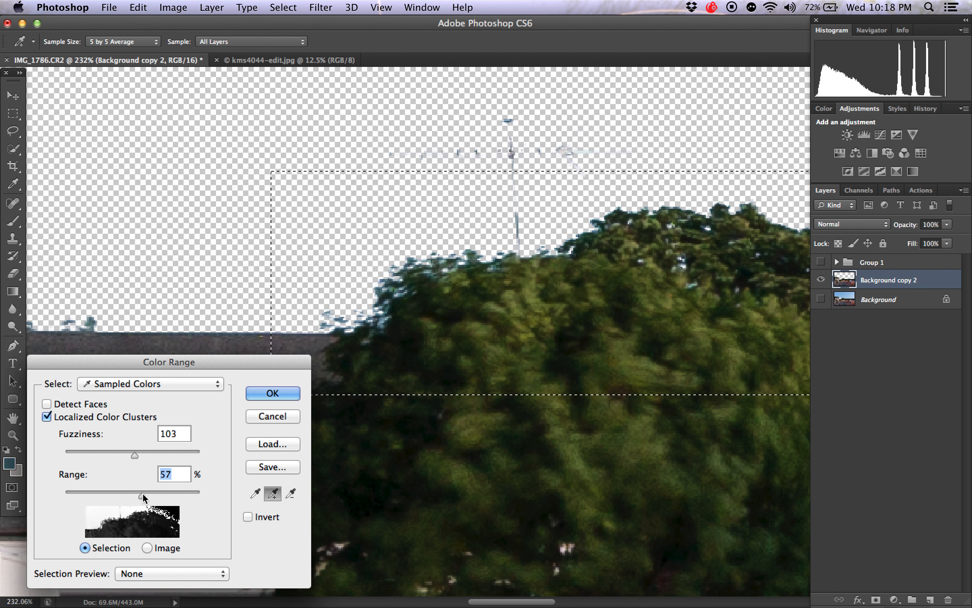
pyautogui.moveTo(134, 455); pyautogui.dragTo(111, 459)
# Subtract the cleared sky area beside the tree from the sampled colors and set the selection preview to Grayscale.
pyautogui.click(290, 493)
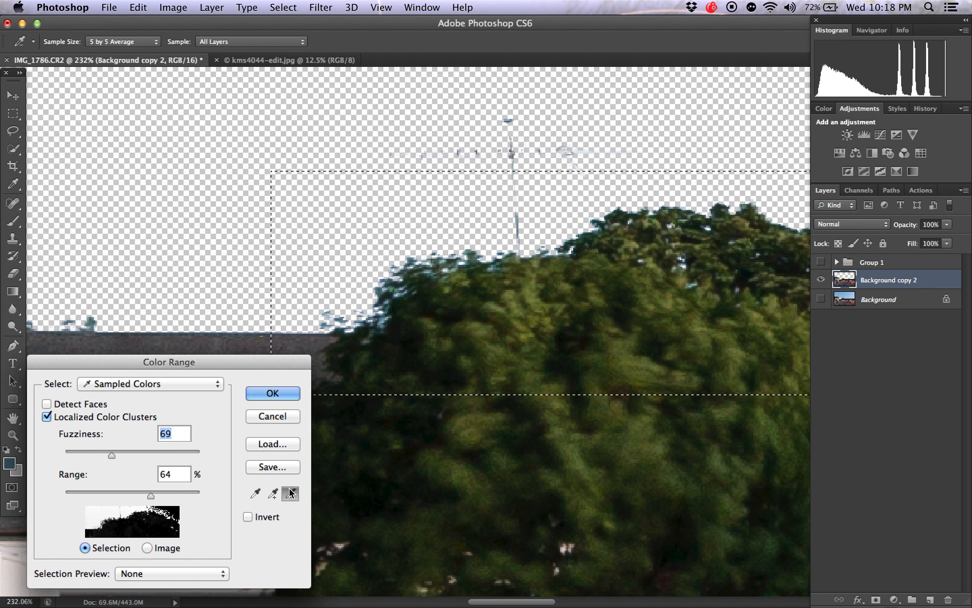
pyautogui.click(330, 275)
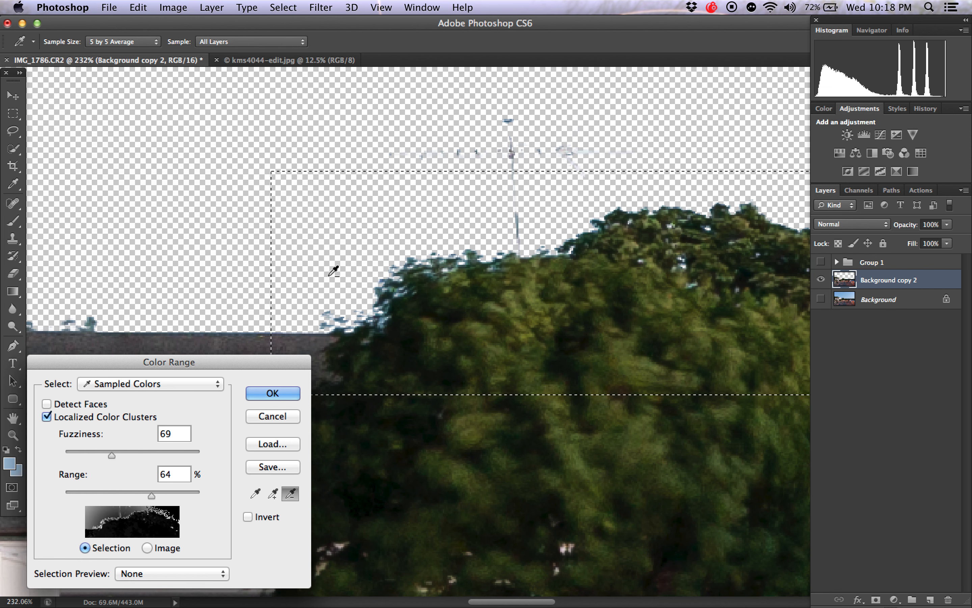
pyautogui.click(137, 574)
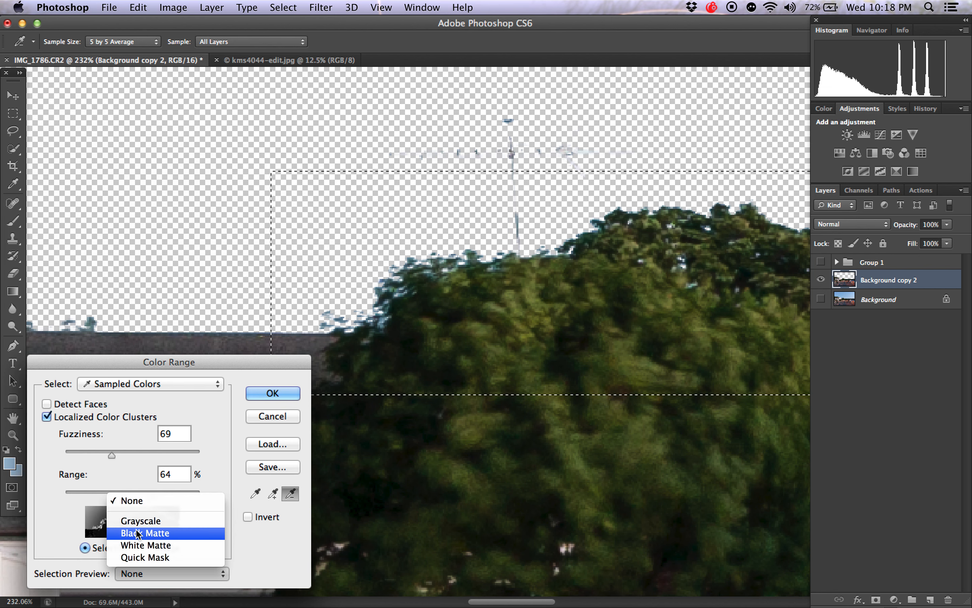
pyautogui.click(159, 519)
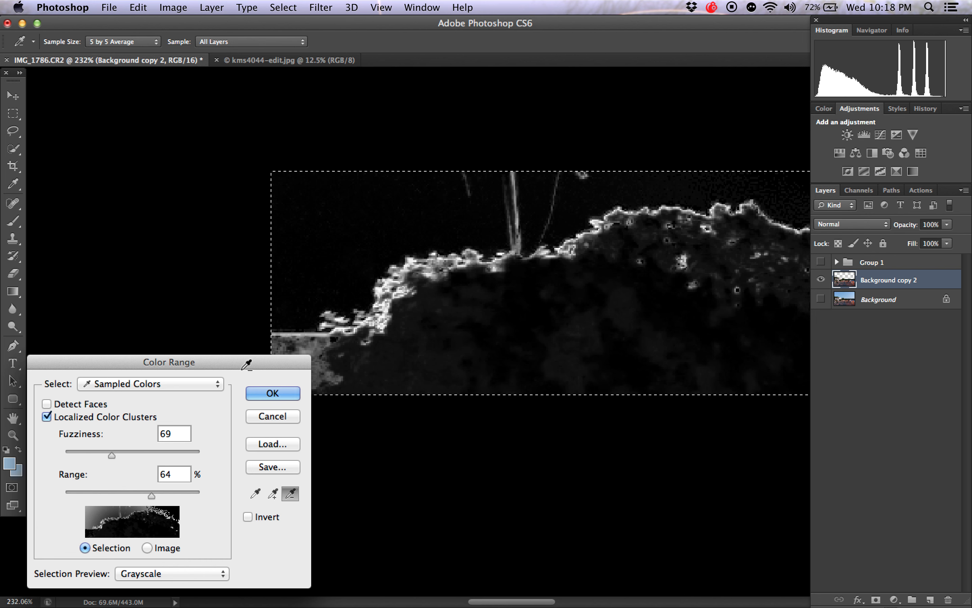
# Set the Color Range Fuzziness to 47 and add the bright fringe at the tree's left edge to the sampled colors.
pyautogui.moveTo(111, 453); pyautogui.dragTo(96, 452)
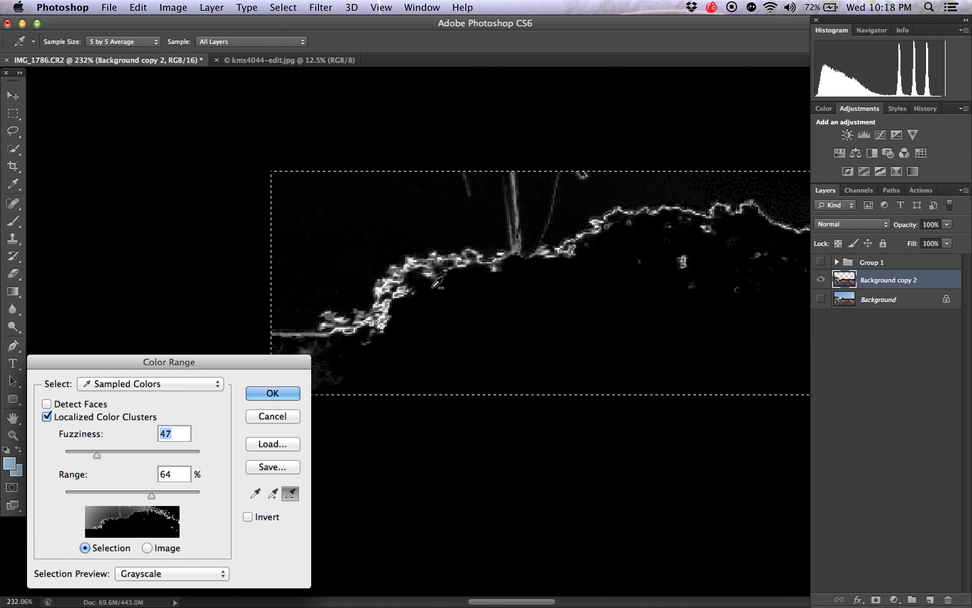
pyautogui.click(273, 493)
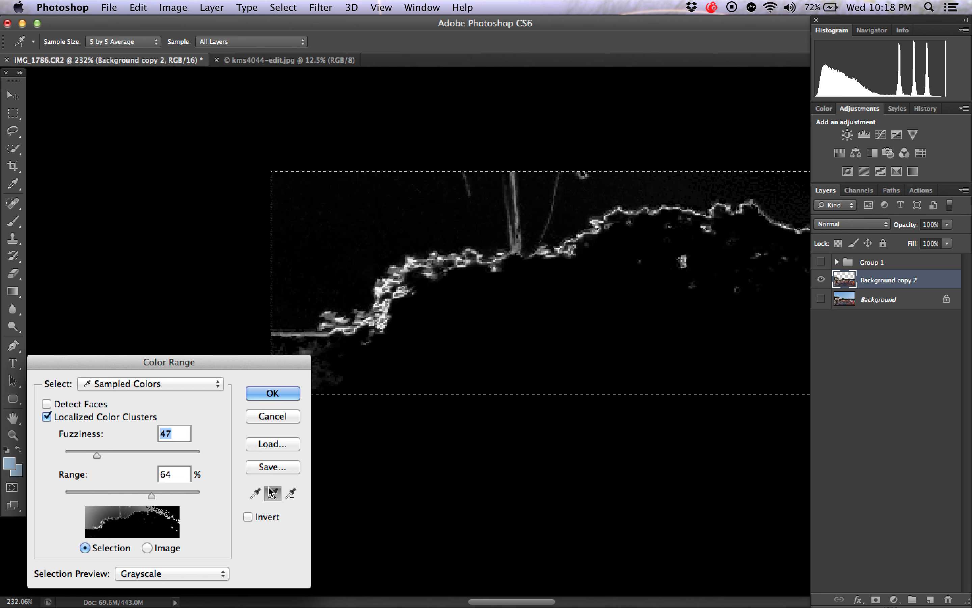
pyautogui.click(379, 315)
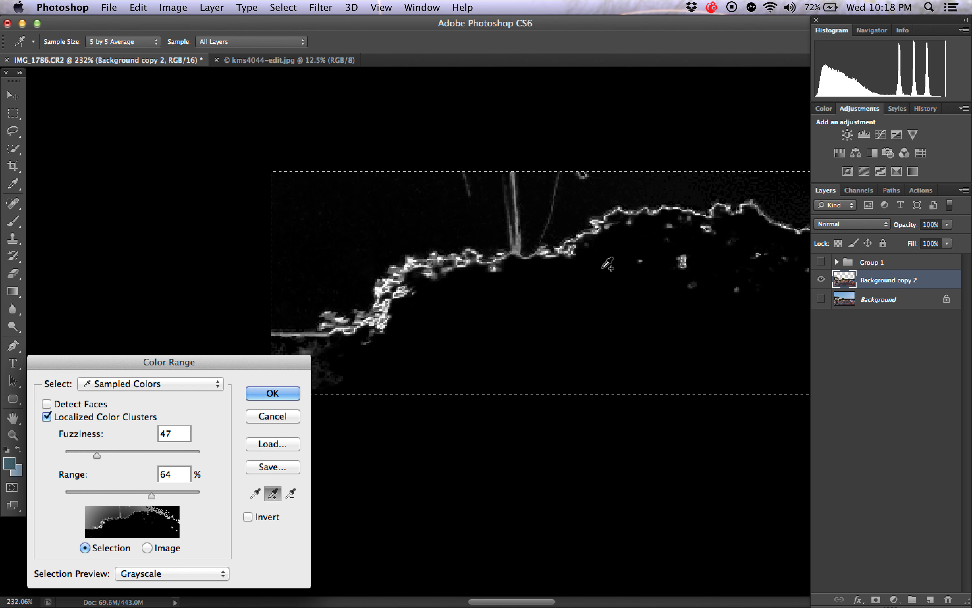
# Subtract the antenna mast above the tree from the sampled colors and apply the Color Range selection.
pyautogui.click(290, 493)
pyautogui.click(521, 172)
pyautogui.click(521, 173)
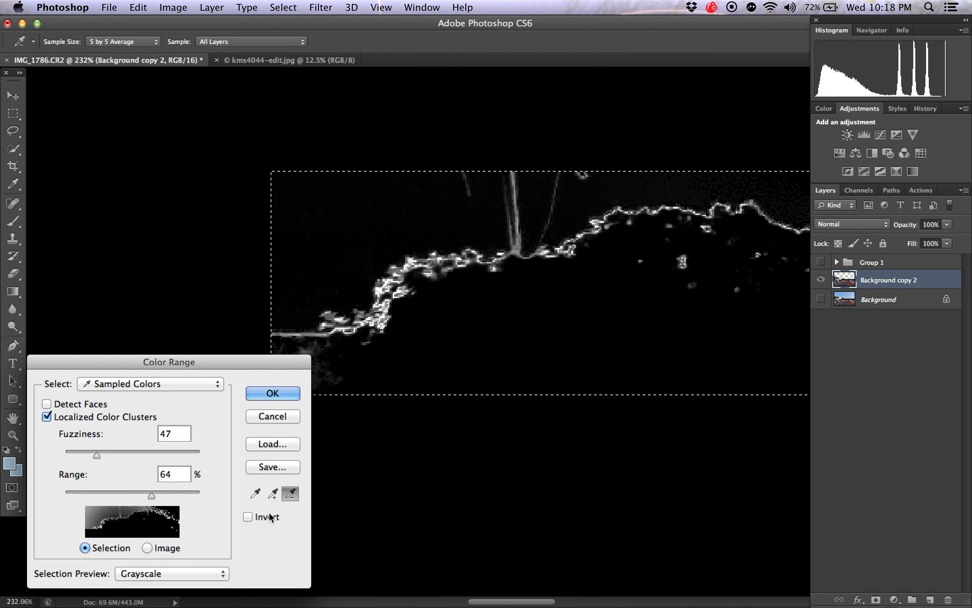
pyautogui.click(274, 393)
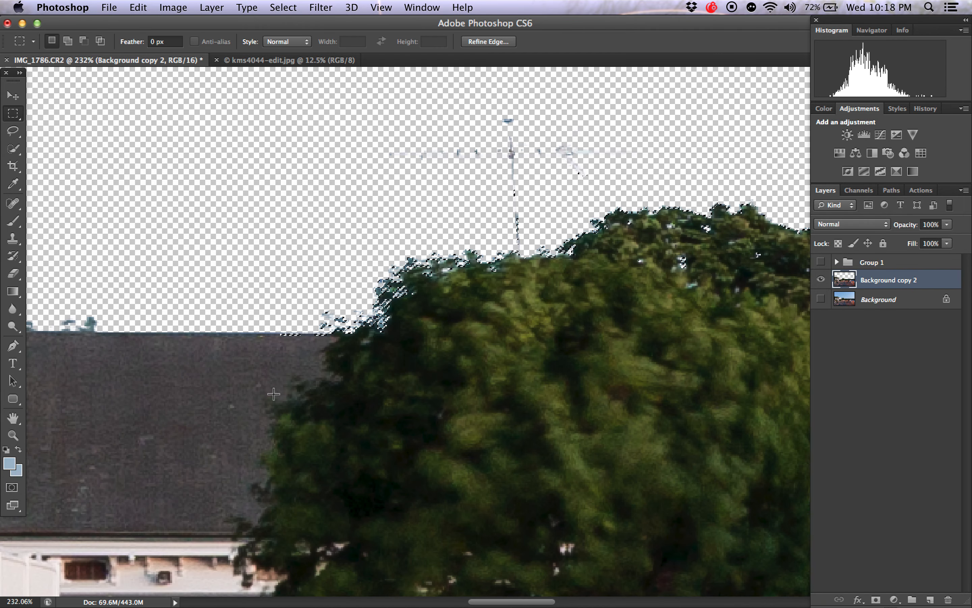
# Subtract the antenna mast from the selection using the Quick Selection tool at brush size 5.
pyautogui.scroll(4, 381, 268)
pyautogui.scroll(1, 381, 268)
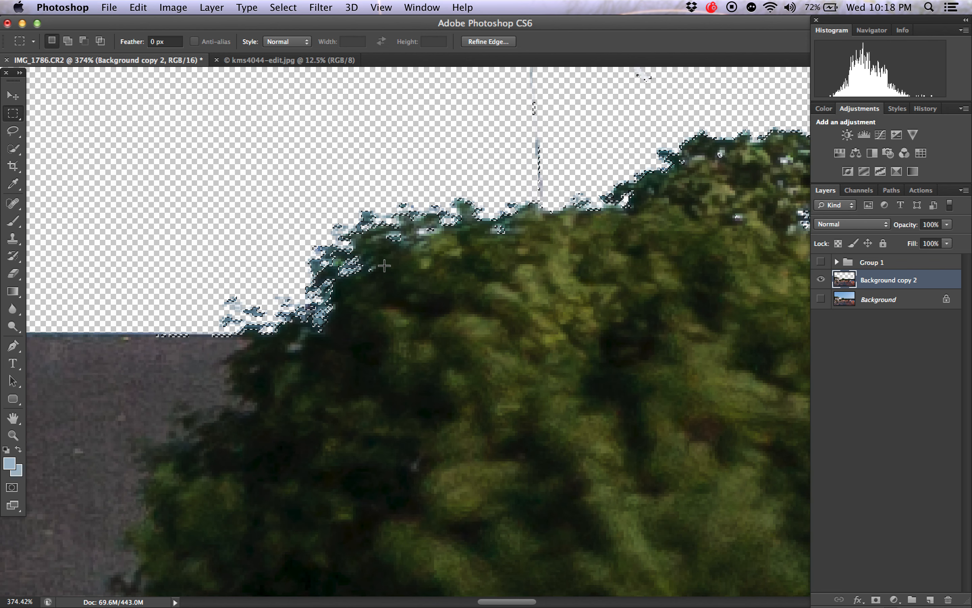
pyautogui.scroll(5, 384, 265)
pyautogui.hscroll(4, 384, 266)
pyautogui.press('w')
pyautogui.press('[')
pyautogui.press('[')
pyautogui.press('[')
pyautogui.press('[')
pyautogui.press('[')
pyautogui.press('[')
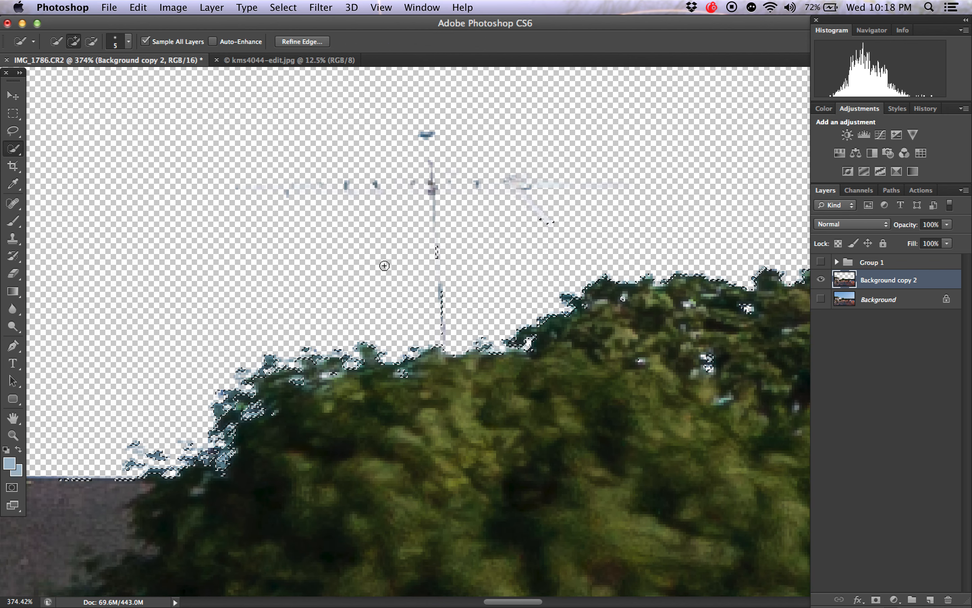
pyautogui.press('alt')
pyautogui.moveTo(436, 239); pyautogui.dragTo(442, 304)
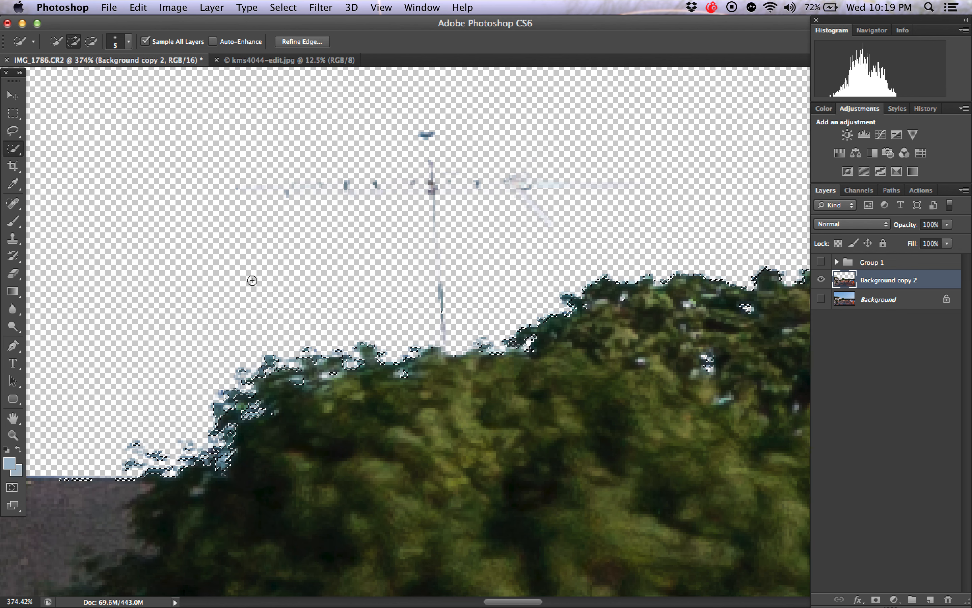
# Delete the selected bluish fringe along the tree's edge, clear the selection and return to the Rectangular Marquee tool.
pyautogui.hscroll(-5, 252, 278)
pyautogui.scroll(-2, 252, 278)
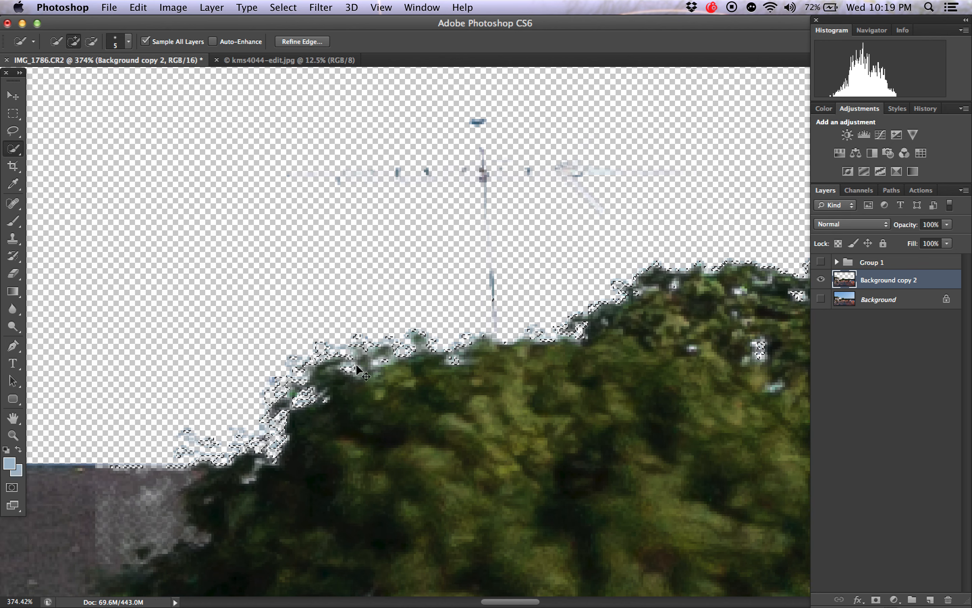
pyautogui.press('super+d')
pyautogui.hscroll(-5, 473, 418)
pyautogui.scroll(-3, 473, 418)
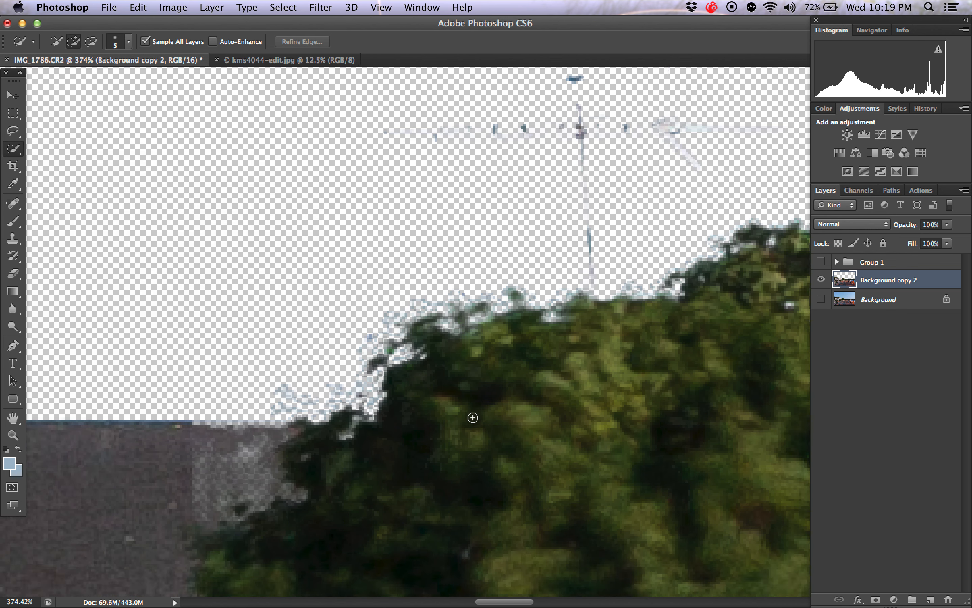
pyautogui.press('m')
pyautogui.hscroll(1, 473, 418)
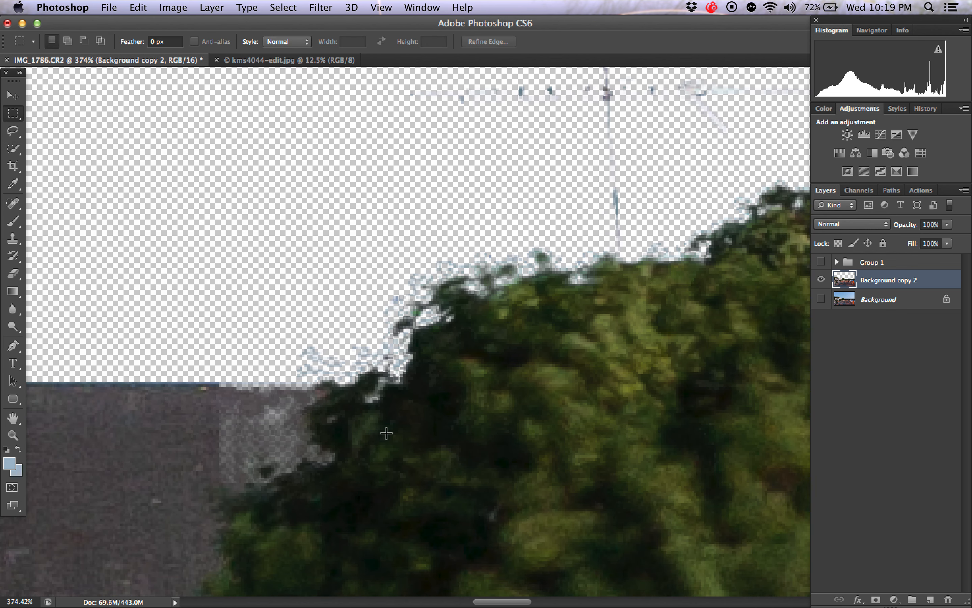
pyautogui.hscroll(-5, 386, 433)
pyautogui.scroll(-4, 387, 433)
pyautogui.scroll(-3, 387, 432)
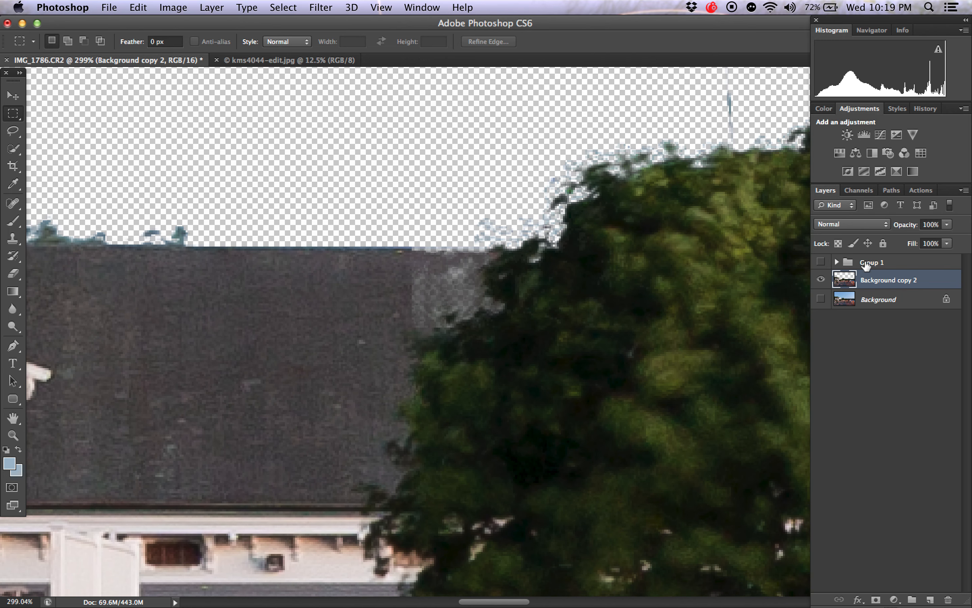
# Show the original Background layer beneath the cutout to compare the tree edges and antenna area.
pyautogui.click(821, 299)
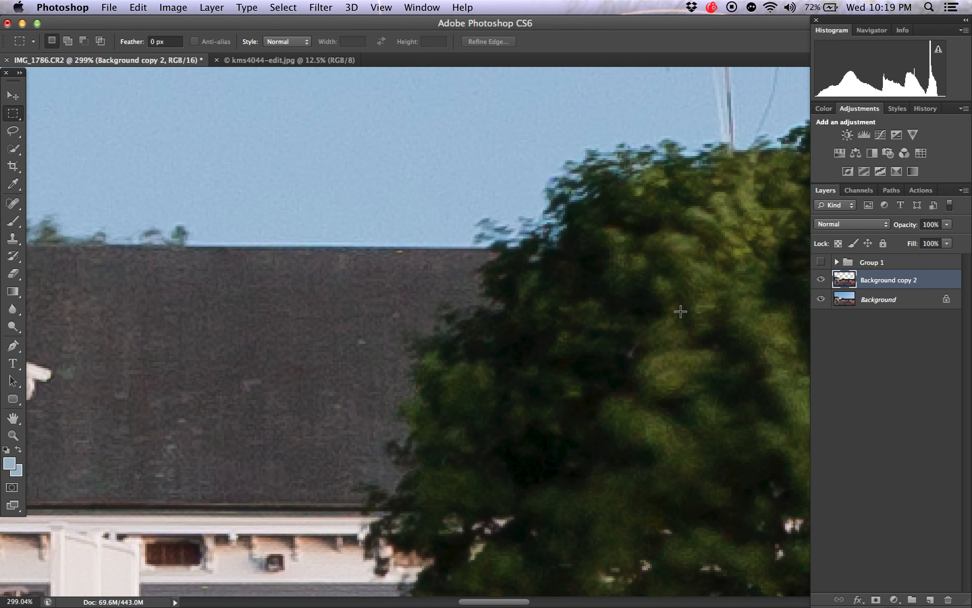
pyautogui.hscroll(6, 679, 310)
pyautogui.scroll(3, 679, 310)
pyautogui.scroll(-1, 681, 311)
pyautogui.scroll(-3, 681, 311)
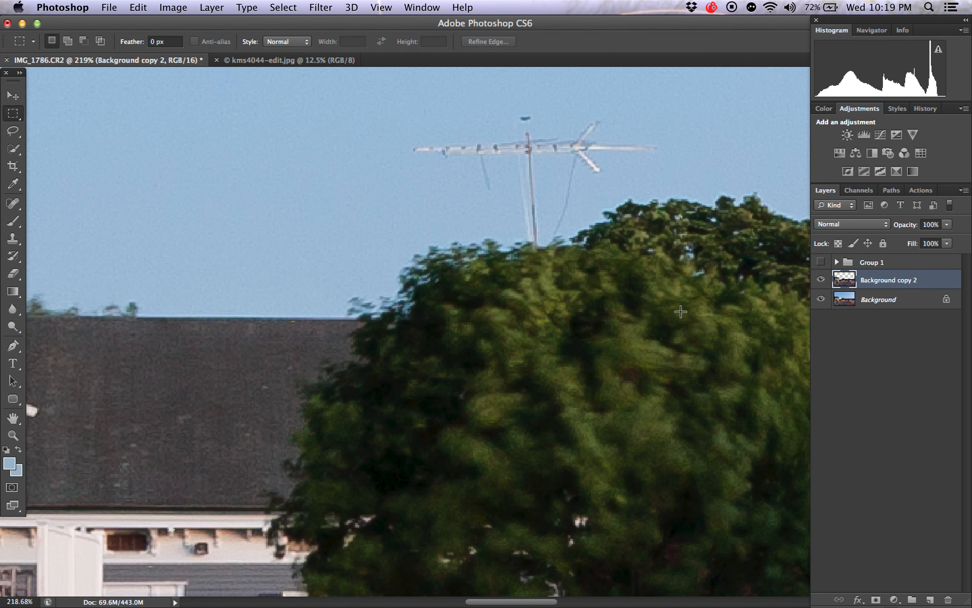
pyautogui.hscroll(5, 679, 310)
pyautogui.scroll(3, 679, 310)
pyautogui.scroll(1, 679, 312)
pyautogui.scroll(-1, 678, 311)
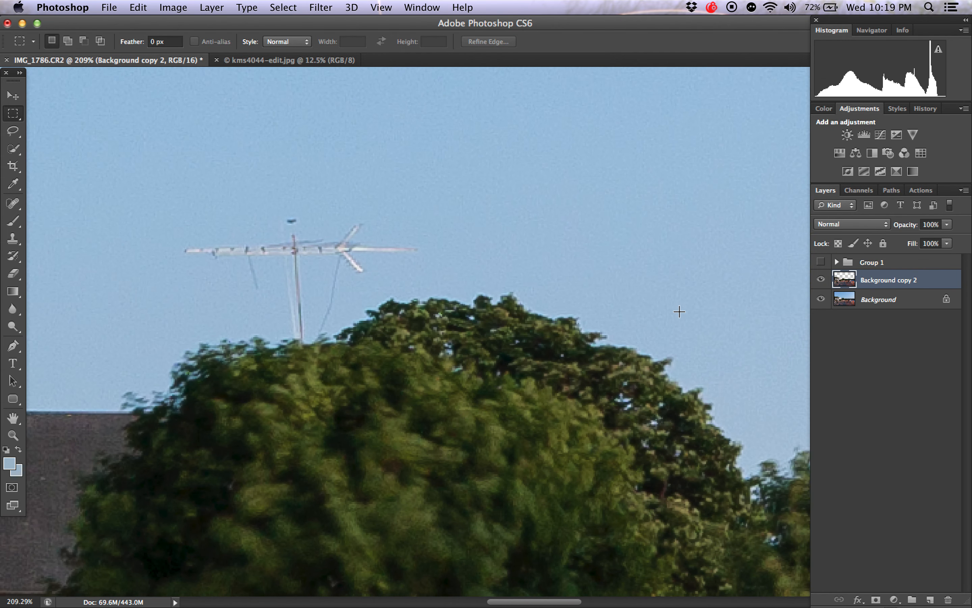
# Copy the entire sunset photo from kms4044-edit.jpg and paste it directly above the Background layer of IMG_1786.CR2.
pyautogui.click(843, 302)
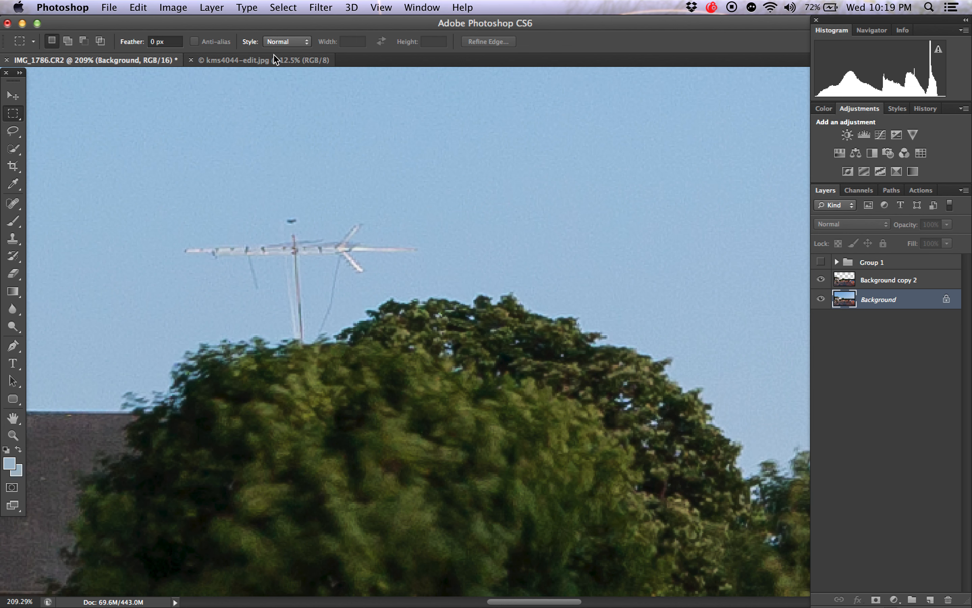
pyautogui.click(266, 62)
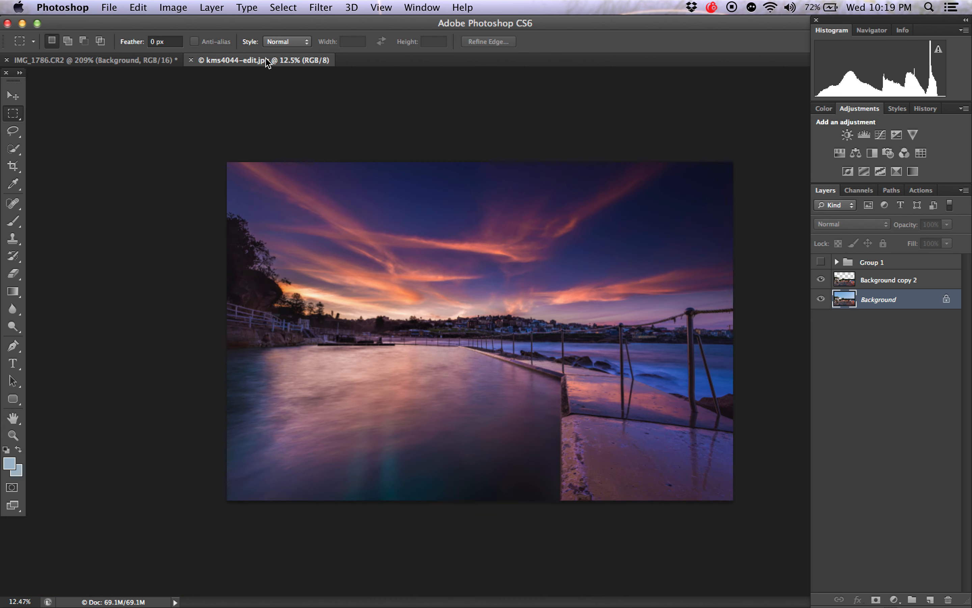
pyautogui.press('super+a')
pyautogui.scroll(3, 369, 238)
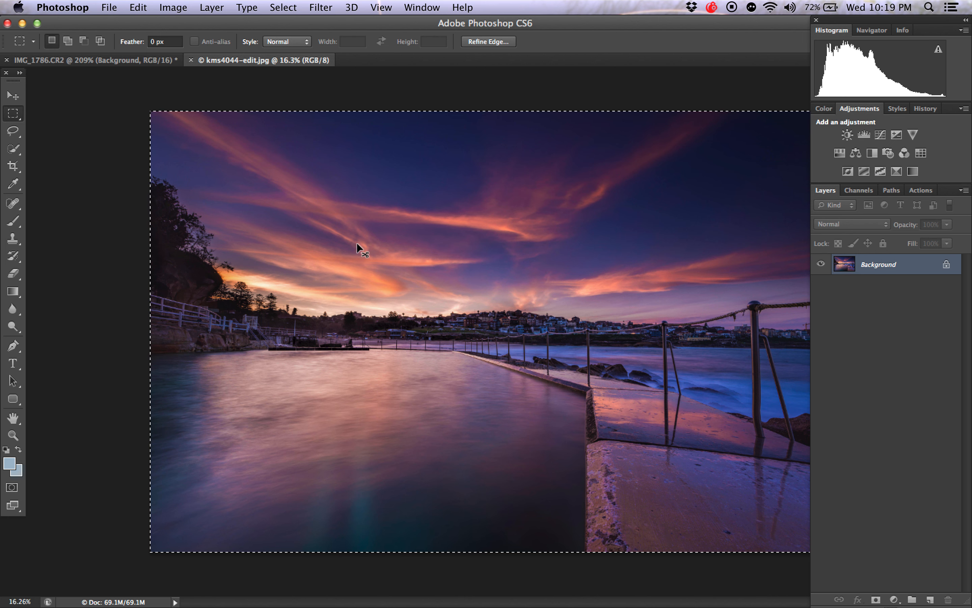
pyautogui.click(122, 61)
pyautogui.scroll(-5, 497, 257)
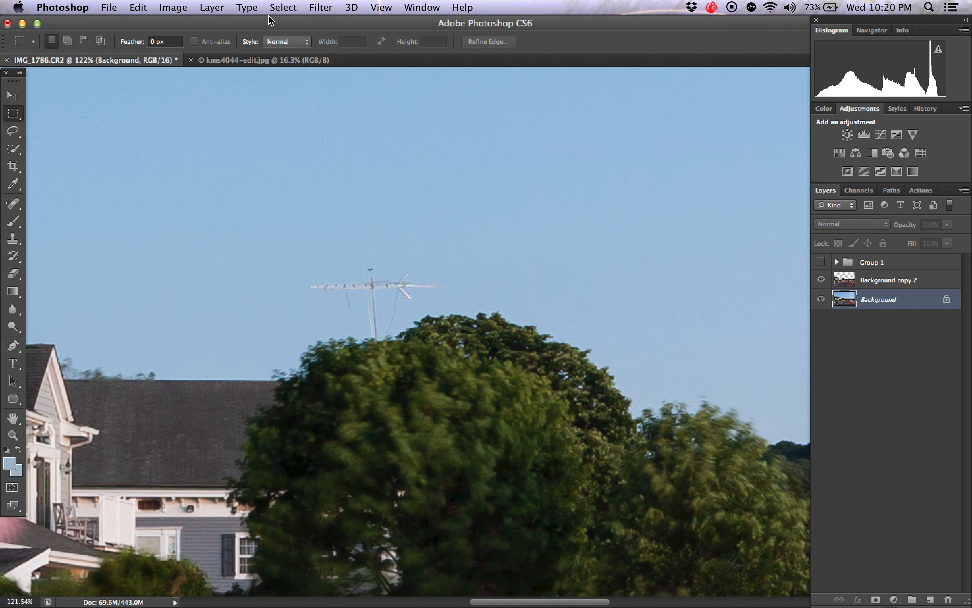
pyautogui.click(141, 6)
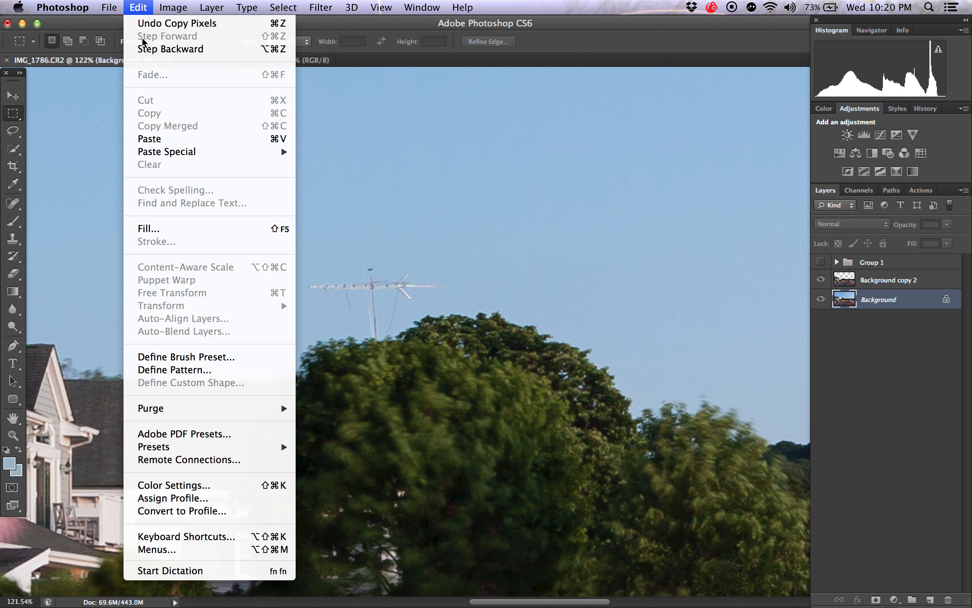
pyautogui.click(158, 139)
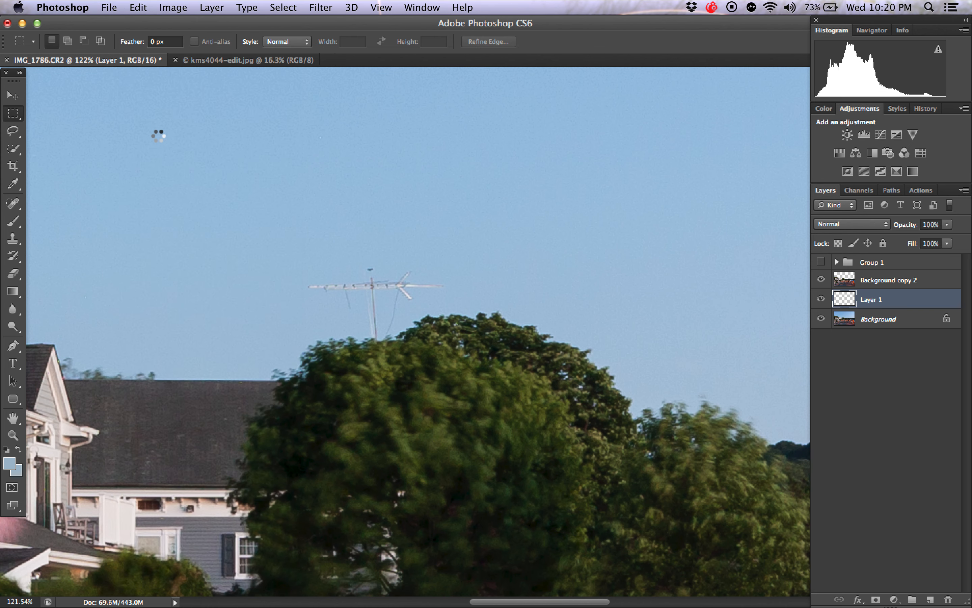
# Duplicate the Background layer and move the duplicate above the Background copy 2 layer.
pyautogui.scroll(8, 216, 319)
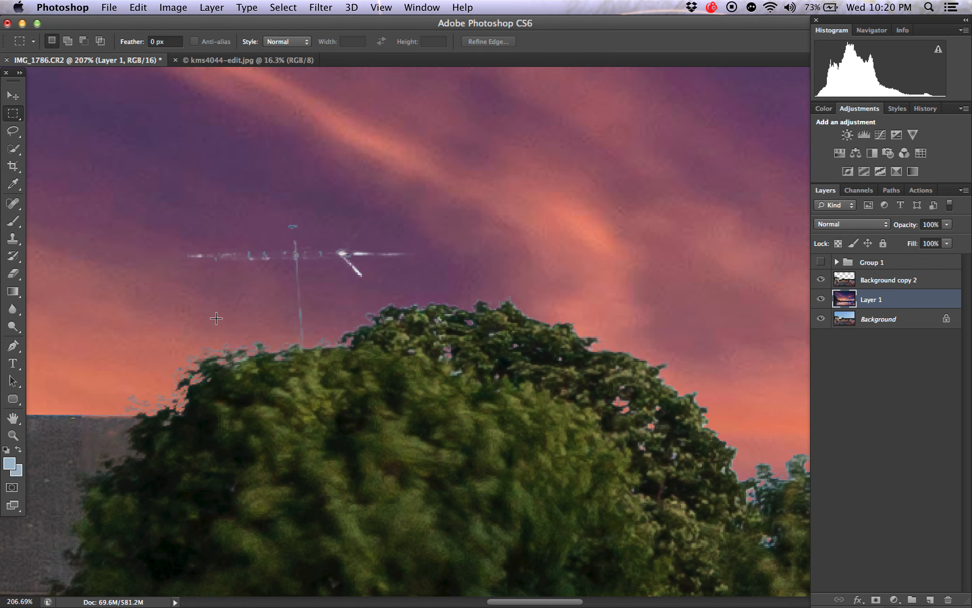
pyautogui.hscroll(-7, 216, 318)
pyautogui.scroll(-4, 216, 318)
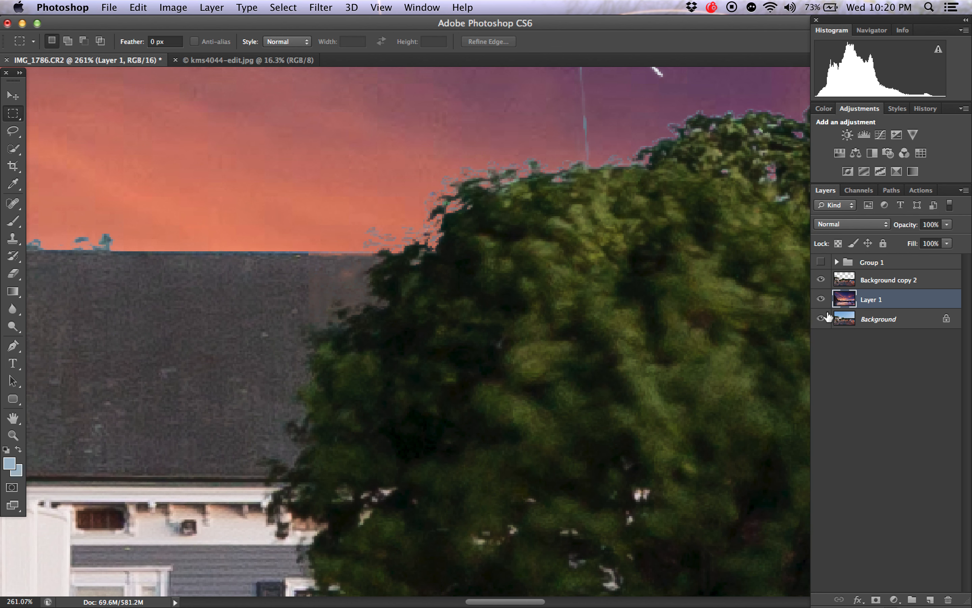
pyautogui.scroll(-3, 553, 302)
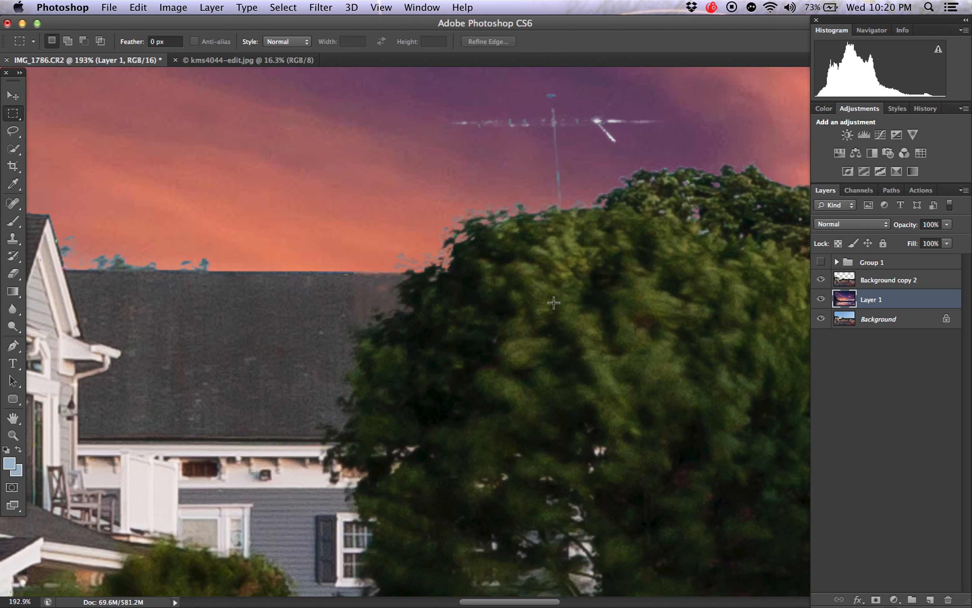
pyautogui.click(864, 316)
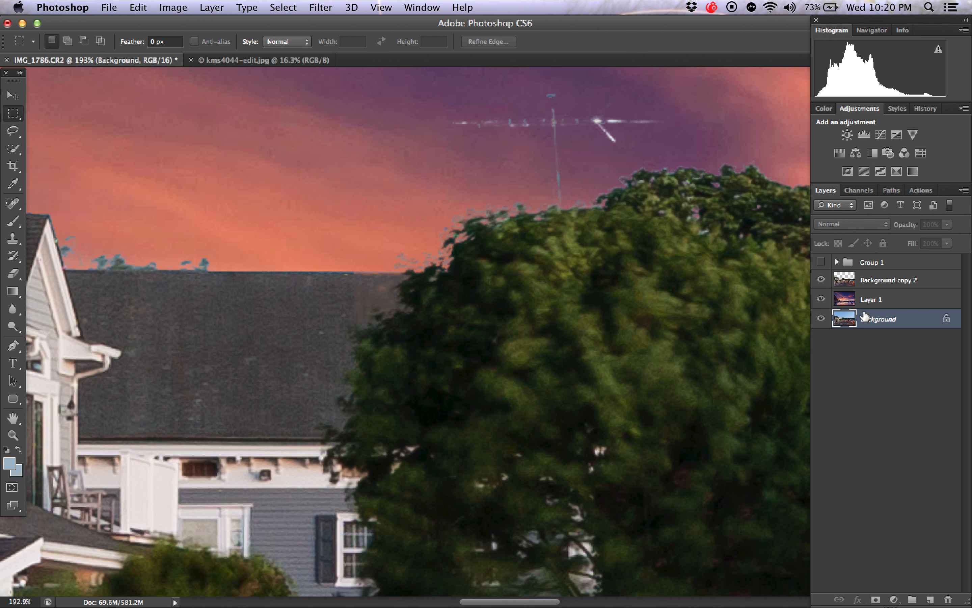
pyautogui.press('super+j')
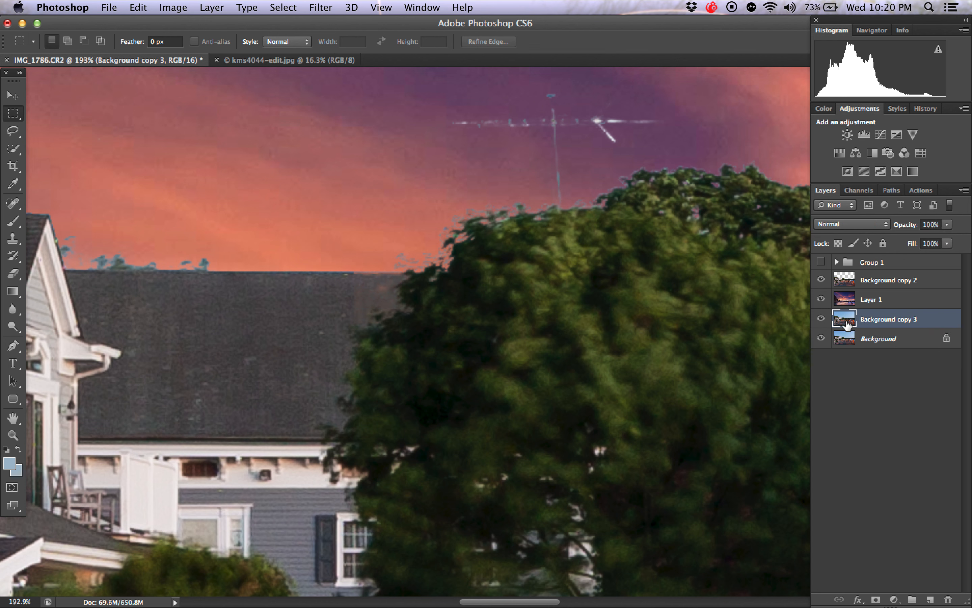
pyautogui.moveTo(848, 325); pyautogui.dragTo(853, 276)
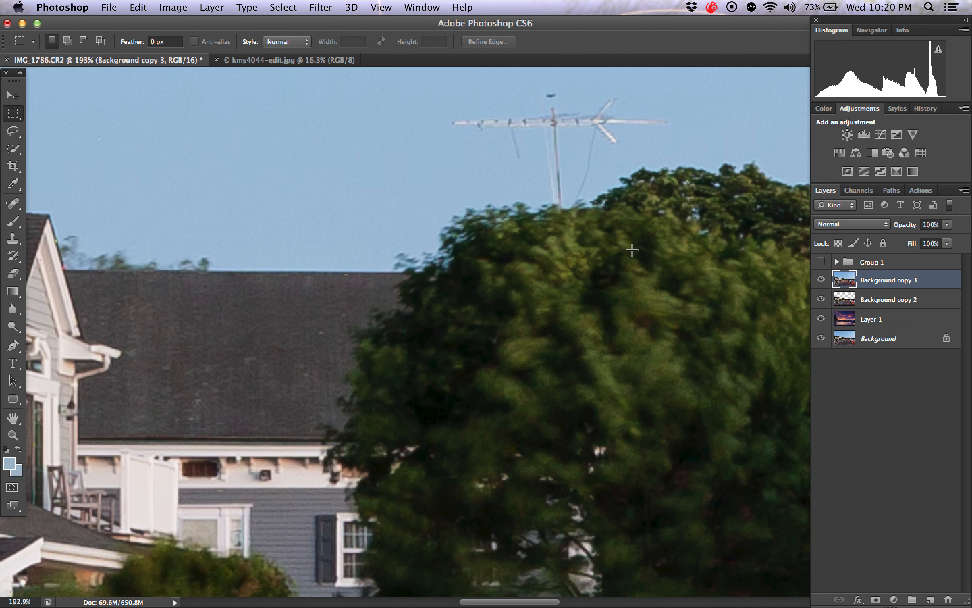
# Add a black layer mask that hides all of the duplicated Background layer above the cutout.
pyautogui.scroll(-5, 632, 250)
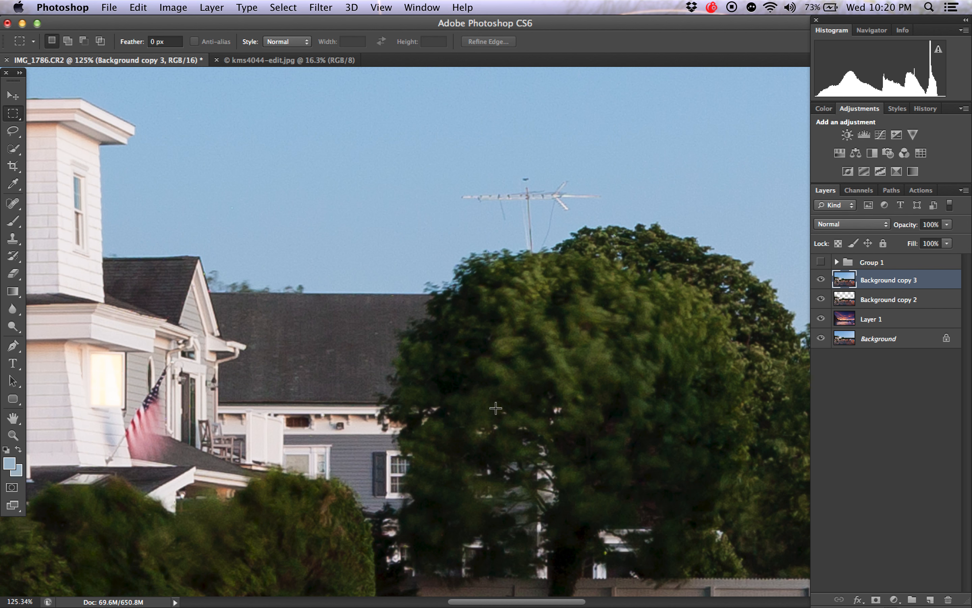
pyautogui.keyDown('alt'); pyautogui.click(876, 599); pyautogui.keyUp('alt')
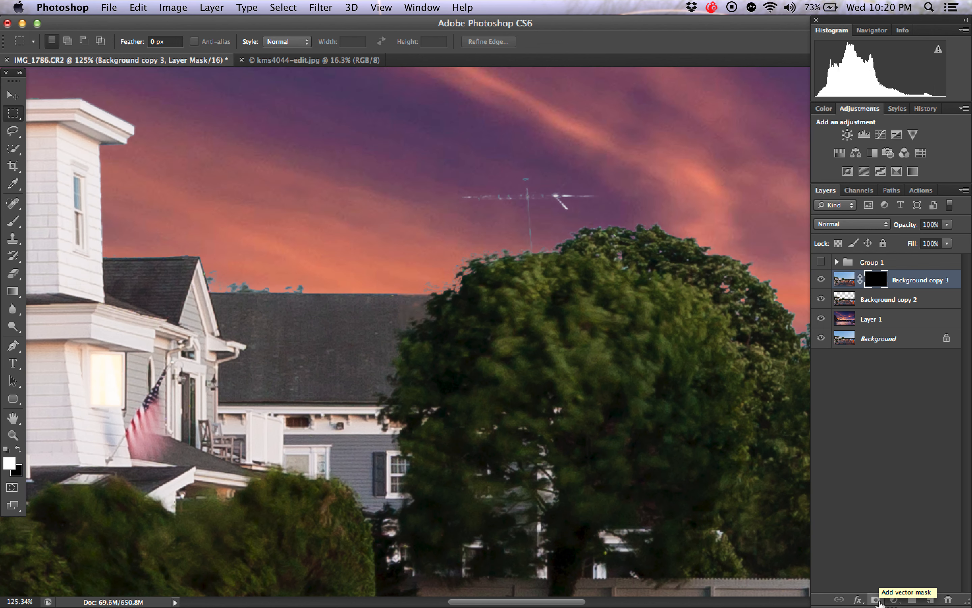
# Configure the Brush to 40 px and 75% opacity for working on the mask where the roof meets the tree.
pyautogui.scroll(3, 614, 354)
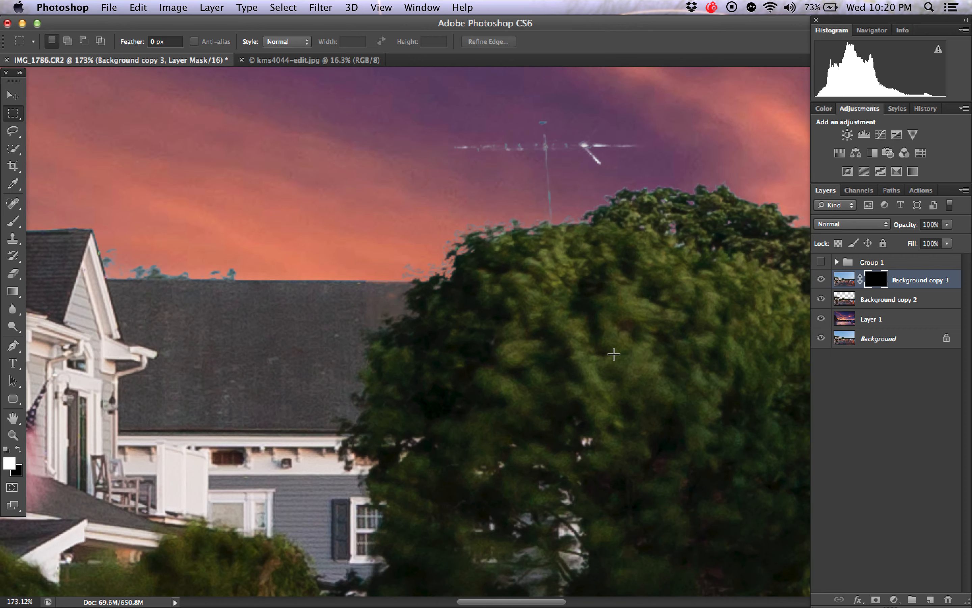
pyautogui.scroll(2, 614, 354)
pyautogui.scroll(5, 613, 354)
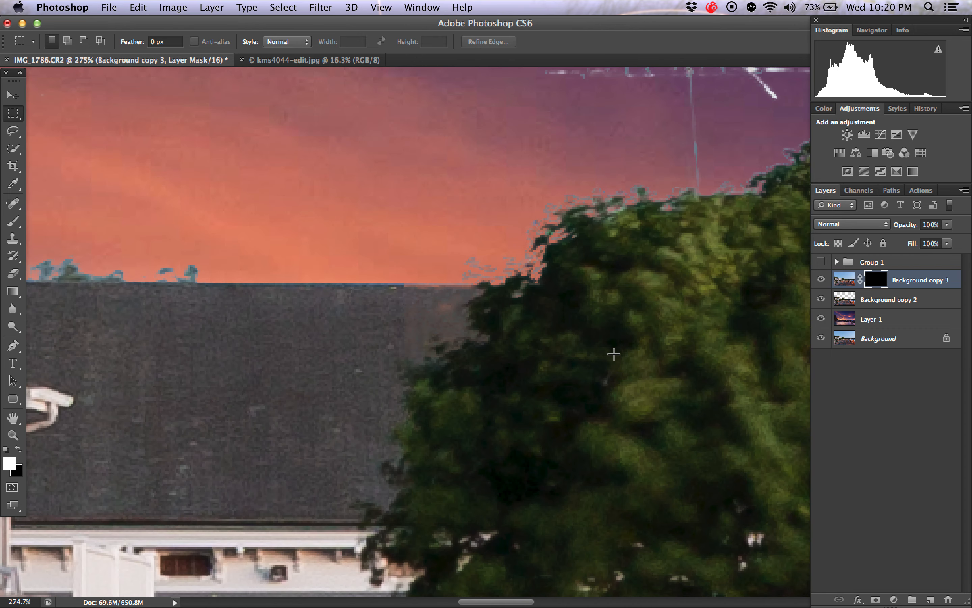
pyautogui.press('b')
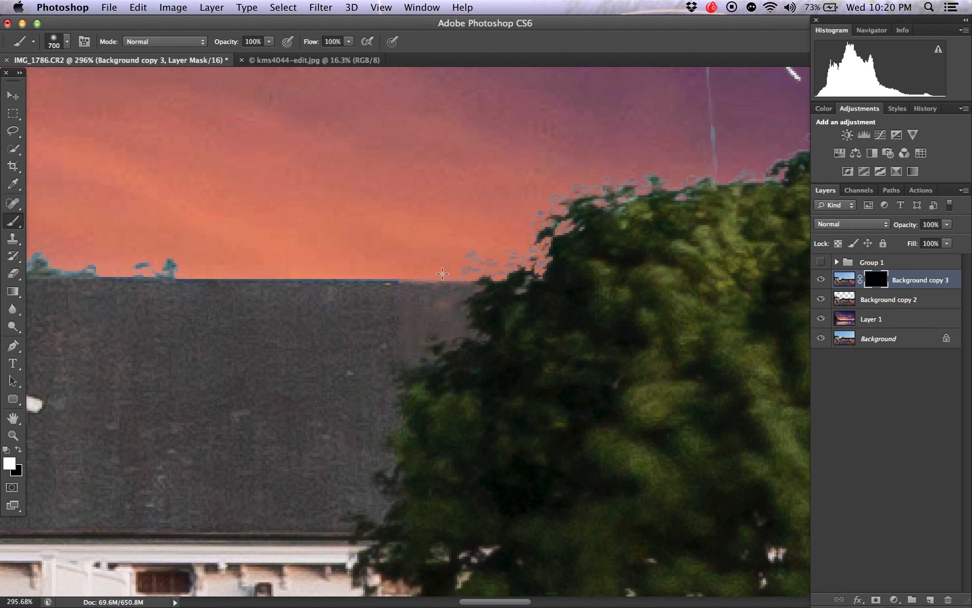
pyautogui.press('[')
pyautogui.press('[')
pyautogui.press('[')
pyautogui.press('[')
pyautogui.press('[')
pyautogui.press('[')
pyautogui.press('[')
pyautogui.press('[')
pyautogui.press('[')
pyautogui.press('[')
pyautogui.press('[')
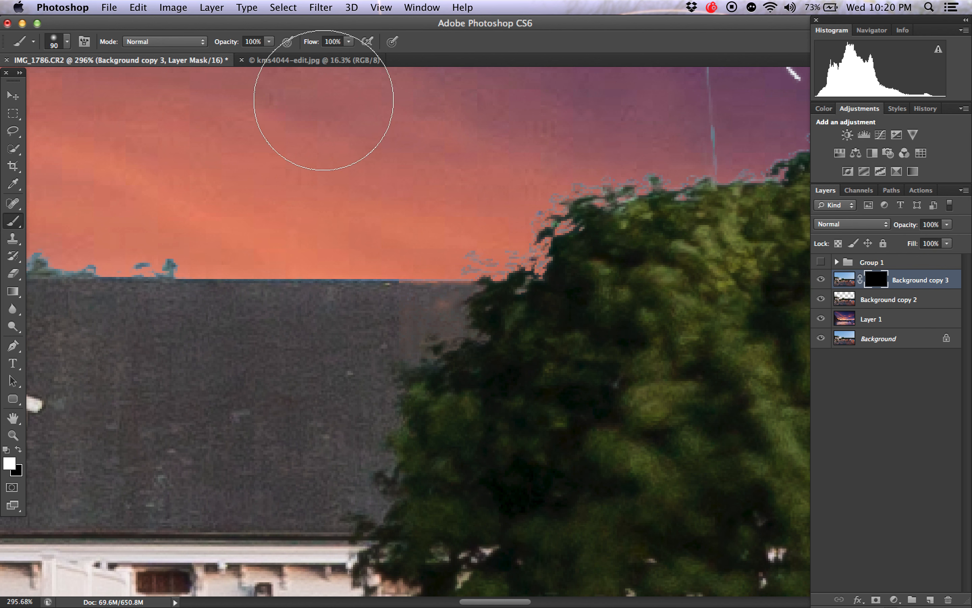
pyautogui.moveTo(233, 44); pyautogui.dragTo(214, 44)
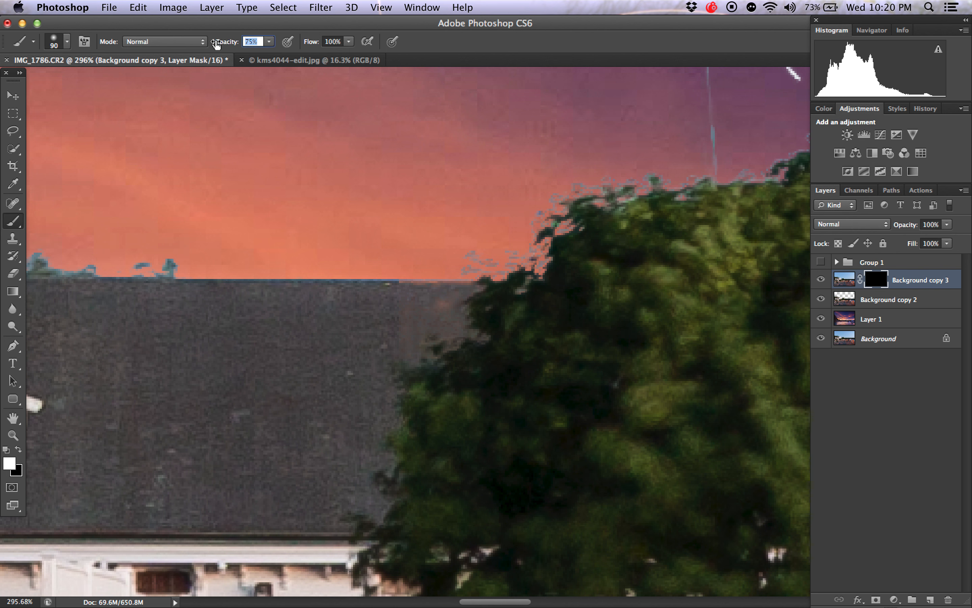
pyautogui.press('[')
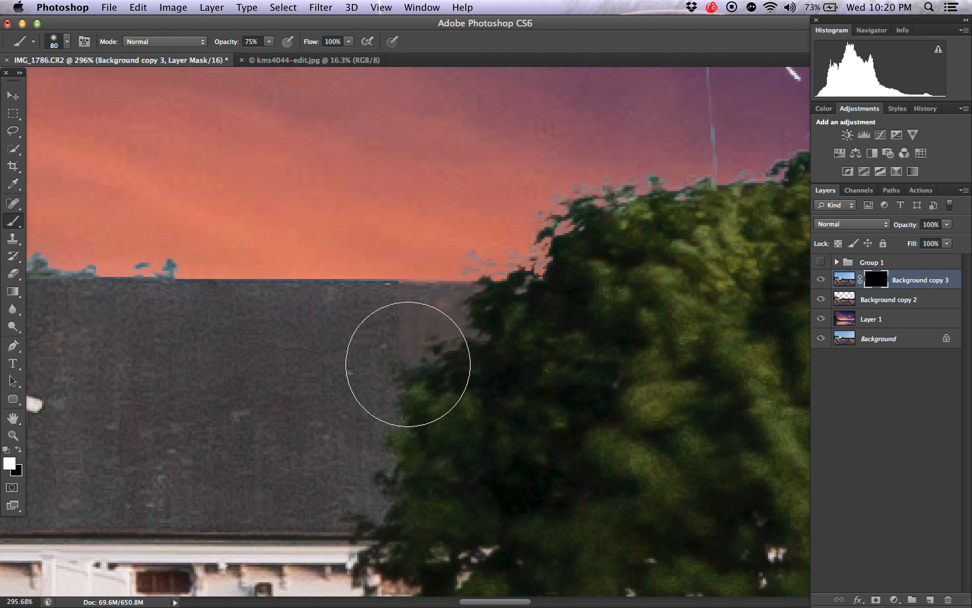
pyautogui.press('[')
pyautogui.press('[')
pyautogui.press('[')
pyautogui.press('[')
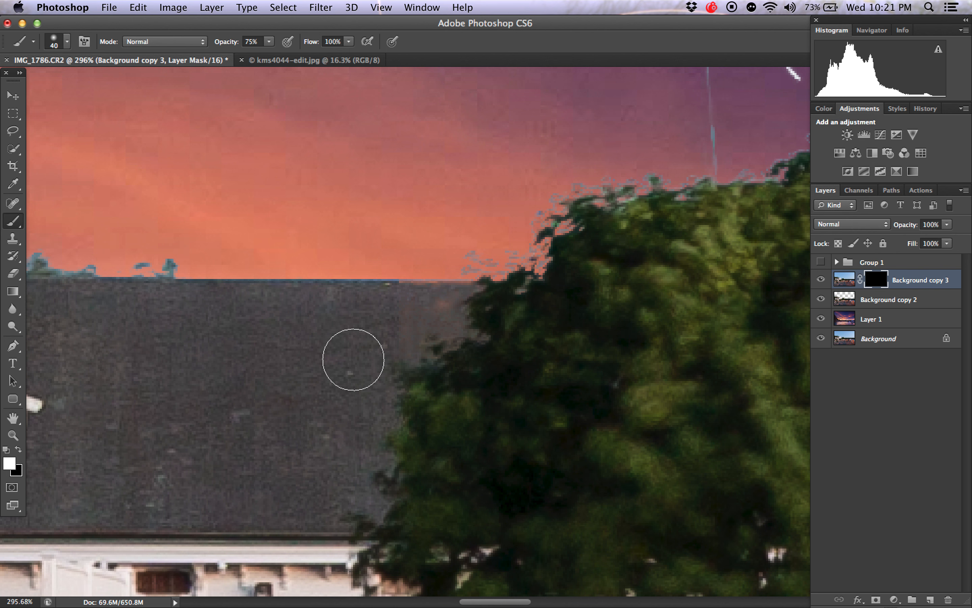
# Reveal the faded roof end beside the tree by painting the mask white, and hide the blue sky spill with black.
pyautogui.press('x')
pyautogui.press('x')
pyautogui.moveTo(455, 320)
pyautogui.mouseDown()
pyautogui.moveTo(401, 323)
pyautogui.moveTo(475, 320)
pyautogui.moveTo(376, 330)
pyautogui.moveTo(472, 317)
pyautogui.moveTo(384, 316)
pyautogui.moveTo(459, 306)
pyautogui.moveTo(405, 308)
pyautogui.moveTo(486, 301)
pyautogui.moveTo(410, 297)
pyautogui.moveTo(484, 277)
pyautogui.moveTo(398, 263)
pyautogui.moveTo(400, 234)
pyautogui.moveTo(384, 206)
pyautogui.mouseUp()
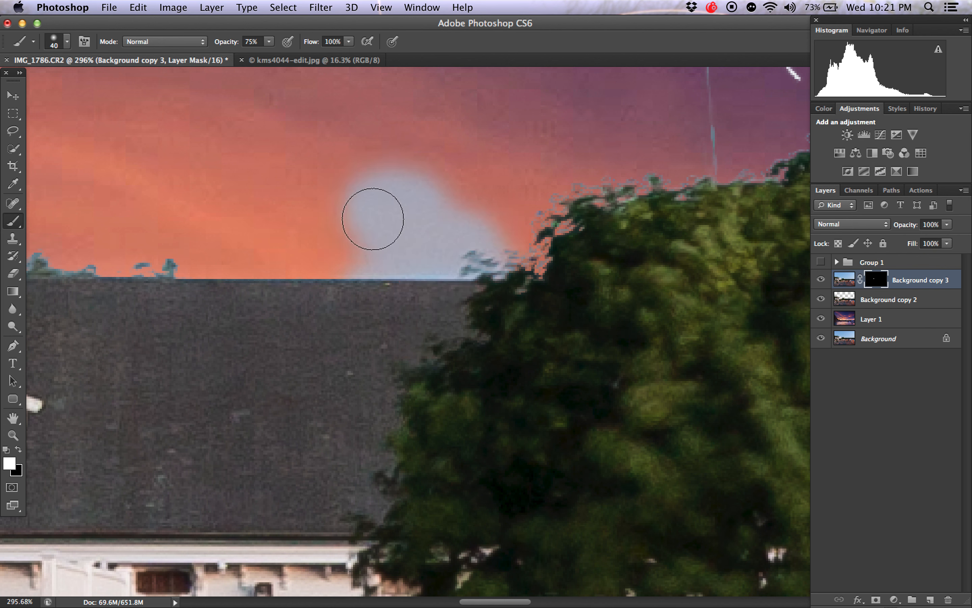
pyautogui.press('x')
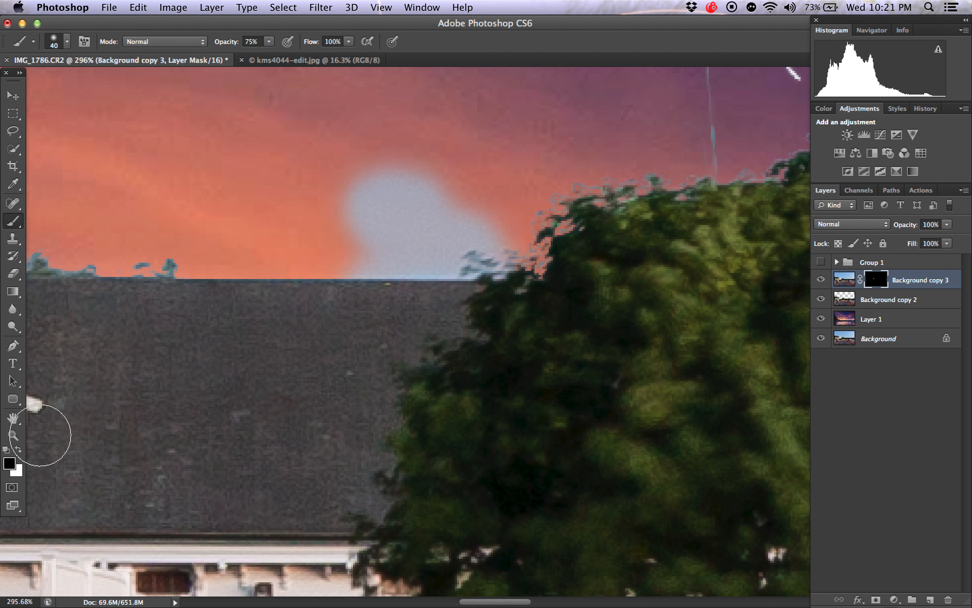
pyautogui.moveTo(365, 250)
pyautogui.mouseDown()
pyautogui.moveTo(500, 251)
pyautogui.moveTo(360, 239)
pyautogui.moveTo(303, 206)
pyautogui.moveTo(460, 169)
pyautogui.moveTo(501, 243)
pyautogui.mouseUp()
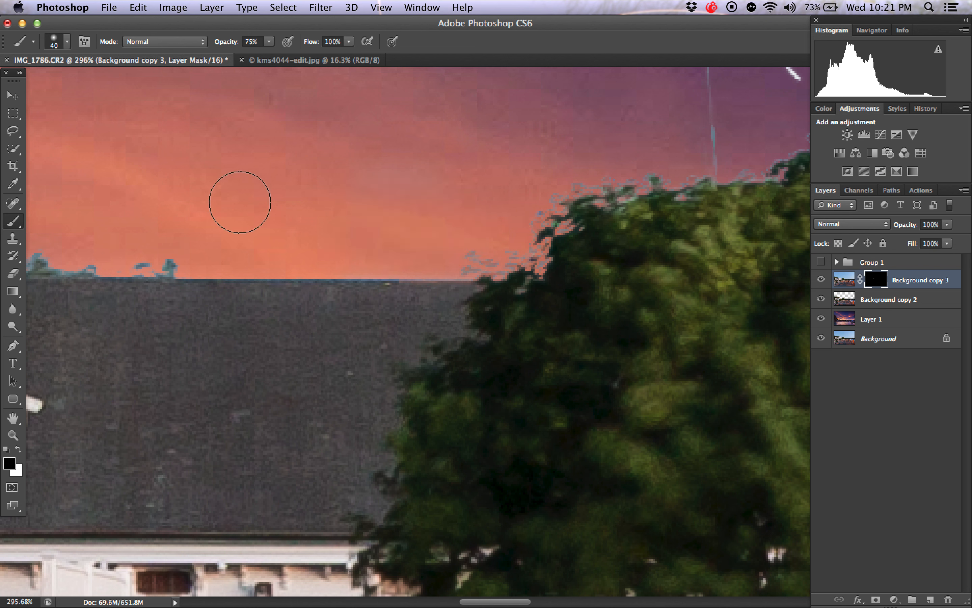
# Raise the brush opacity to 100% and paint the mask white across the roof just below its ridge beside the tree.
pyautogui.moveTo(231, 41); pyautogui.dragTo(257, 41)
pyautogui.press('x')
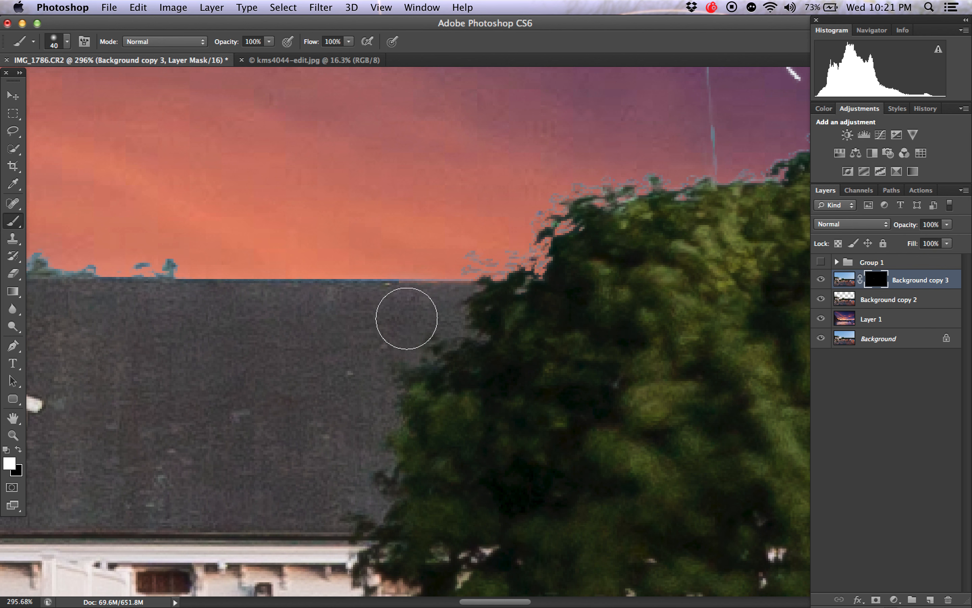
pyautogui.moveTo(447, 312); pyautogui.dragTo(368, 313)
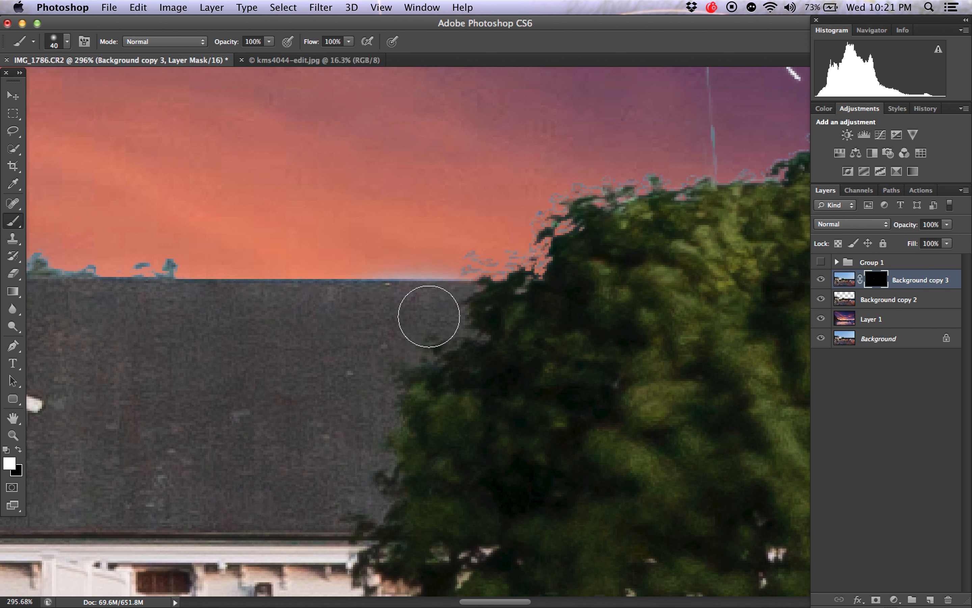
# Set the brush hardness to 48% and remove the pale halo above the roof ridge beside the tree.
pyautogui.rightClick(429, 317)
pyautogui.moveTo(447, 377); pyautogui.dragTo(482, 378)
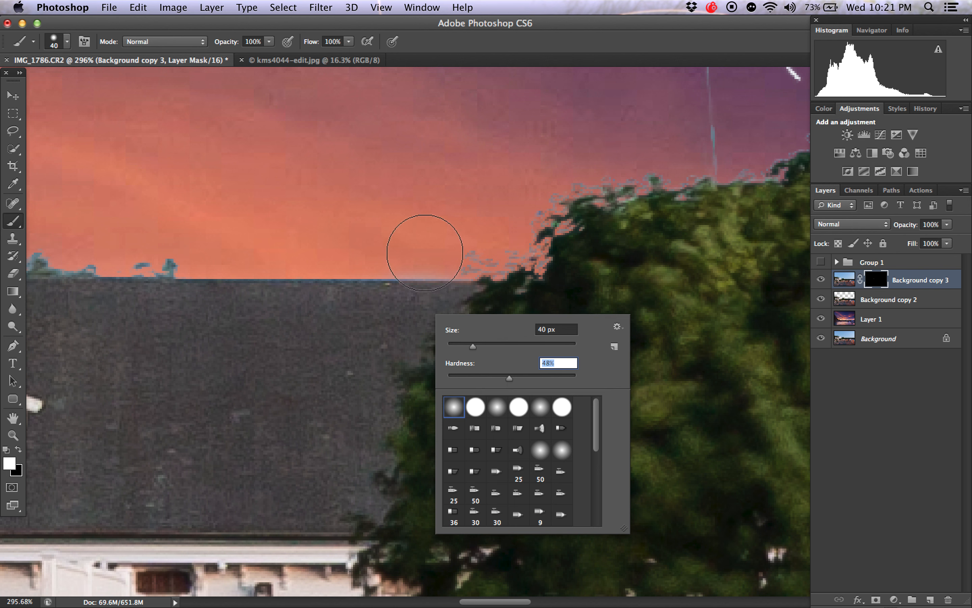
pyautogui.click(430, 242)
pyautogui.press('super+z')
pyautogui.press('x')
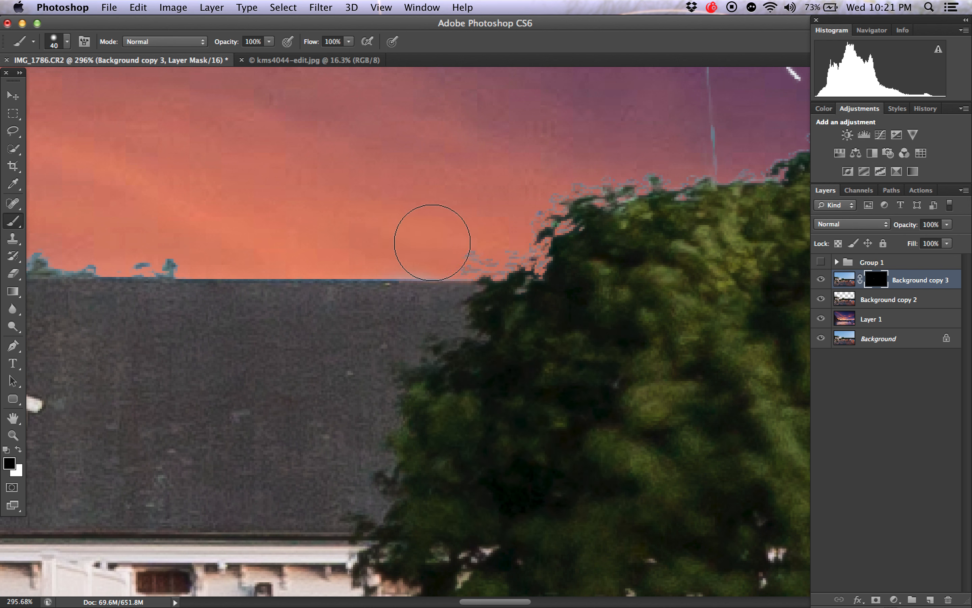
pyautogui.press('x')
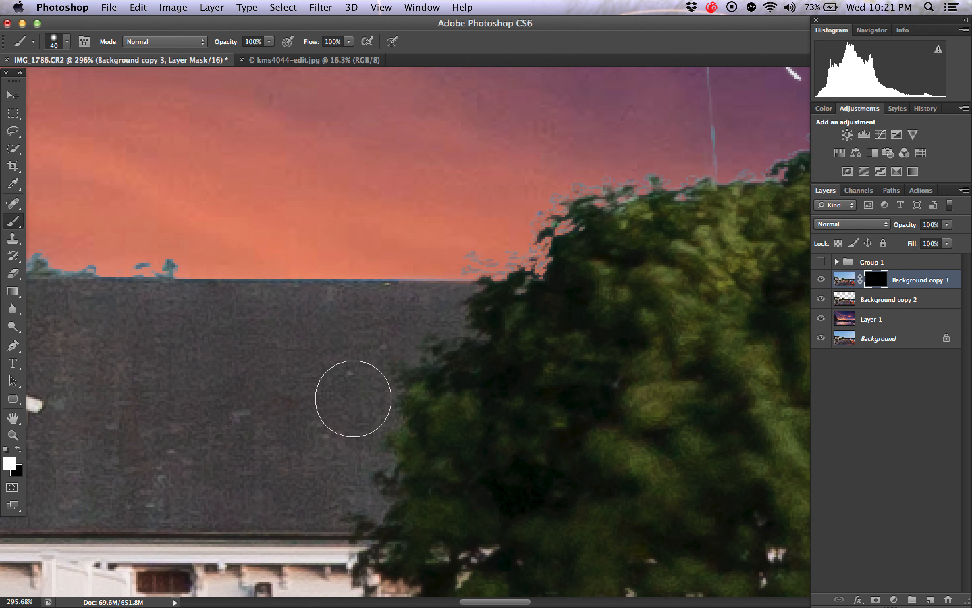
# Try to reveal the original roof ridge farther from the tree by painting the Background copy 3 mask white.
pyautogui.hscroll(-3, 277, 397)
pyautogui.scroll(-3, 278, 397)
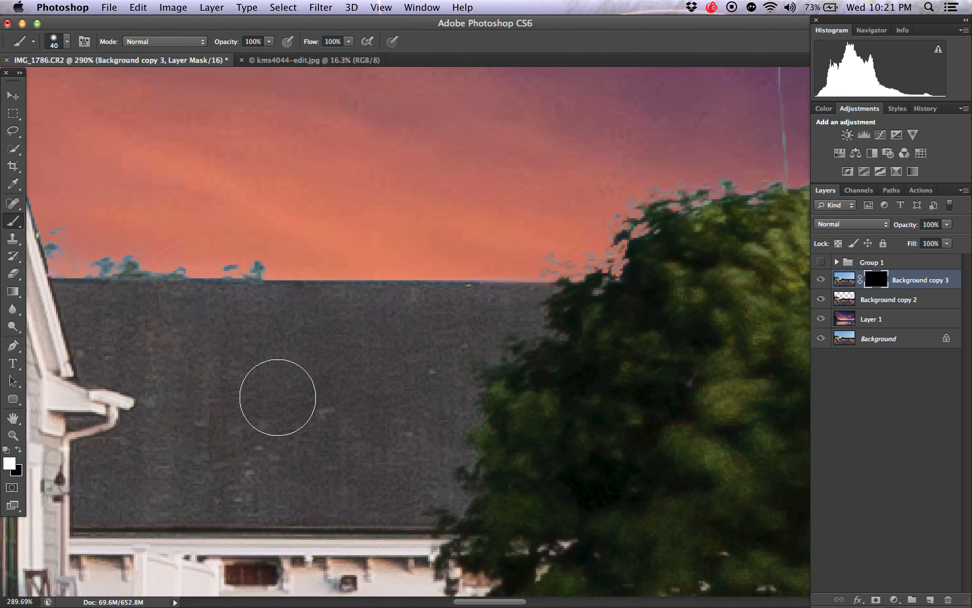
pyautogui.scroll(-1, 277, 397)
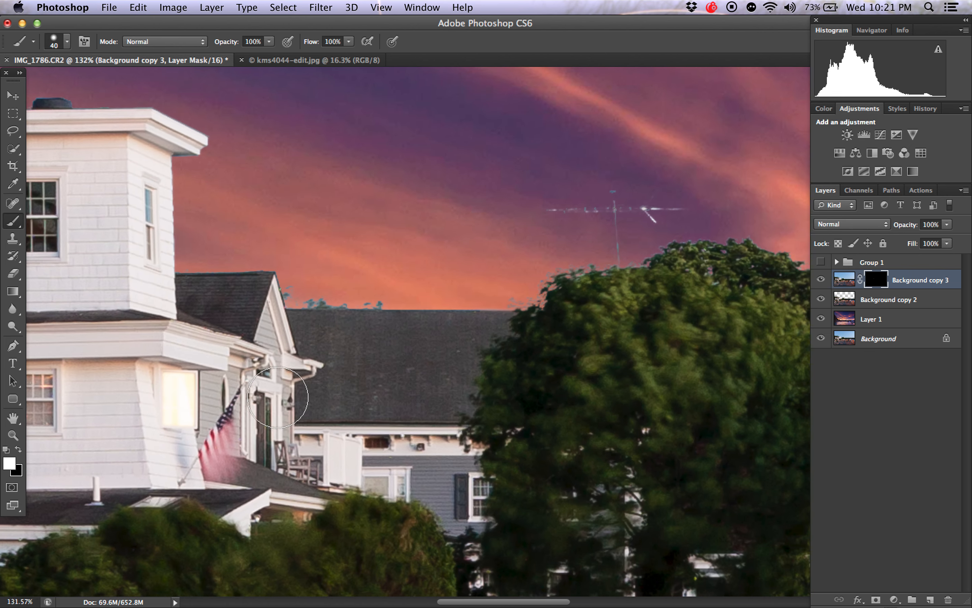
pyautogui.scroll(5, 277, 397)
pyautogui.scroll(1, 277, 397)
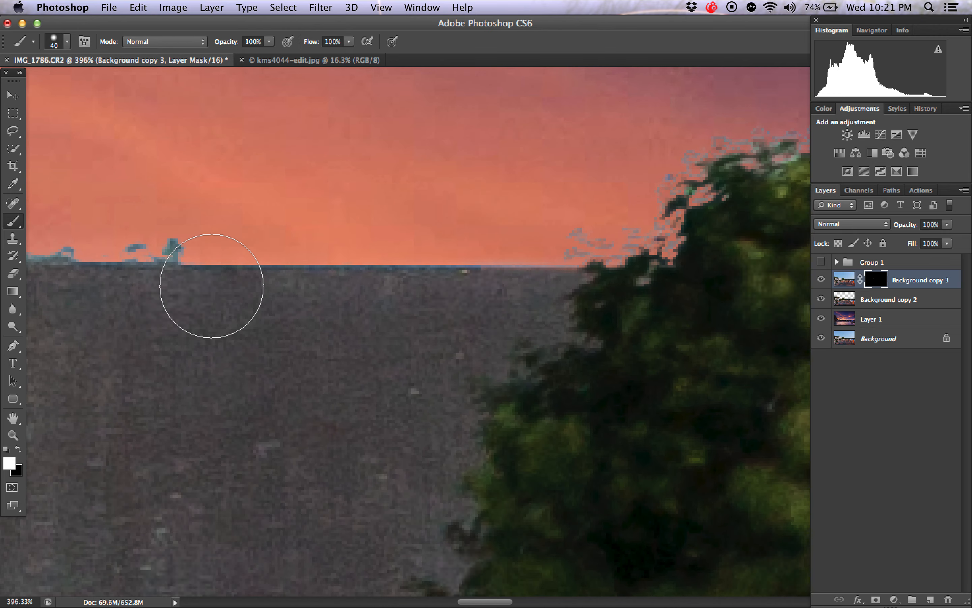
pyautogui.moveTo(211, 287); pyautogui.dragTo(109, 285)
pyautogui.hscroll(-3, 204, 295)
pyautogui.hscroll(-2, 203, 295)
pyautogui.moveTo(203, 295)
pyautogui.mouseDown()
pyautogui.moveTo(419, 288)
pyautogui.moveTo(65, 235)
pyautogui.moveTo(65, 217)
pyautogui.moveTo(314, 242)
pyautogui.moveTo(228, 261)
pyautogui.moveTo(402, 248)
pyautogui.mouseUp()
pyautogui.hotkey('ctrl', 'alt', 'z')
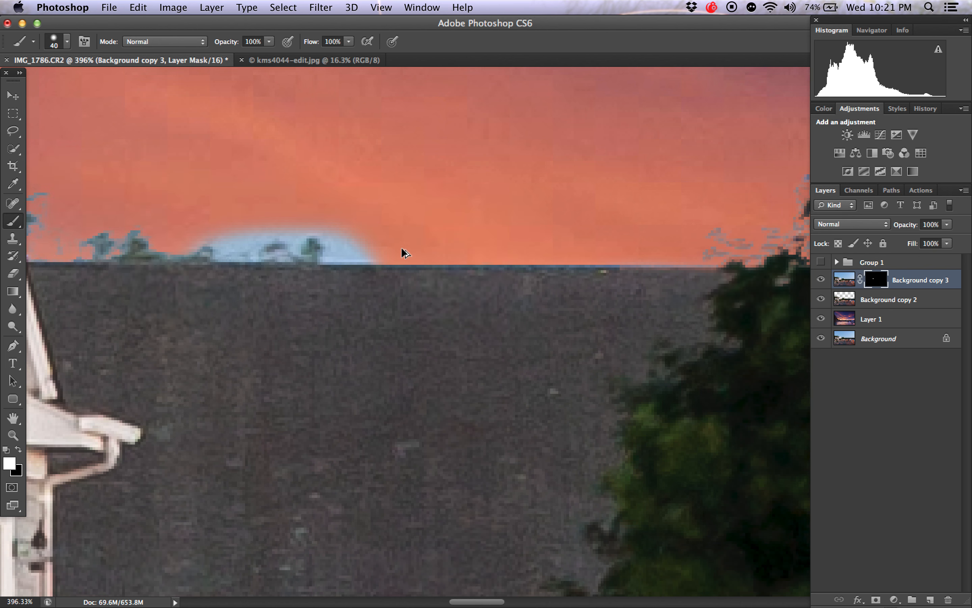
pyautogui.hotkey('ctrl', 'alt', 'z')
# Widen the sunset on Layer 1 to 115.56% with Free Transform and shift it up so more clouds fill the sky.
pyautogui.scroll(-1, 402, 248)
pyautogui.scroll(-10, 402, 249)
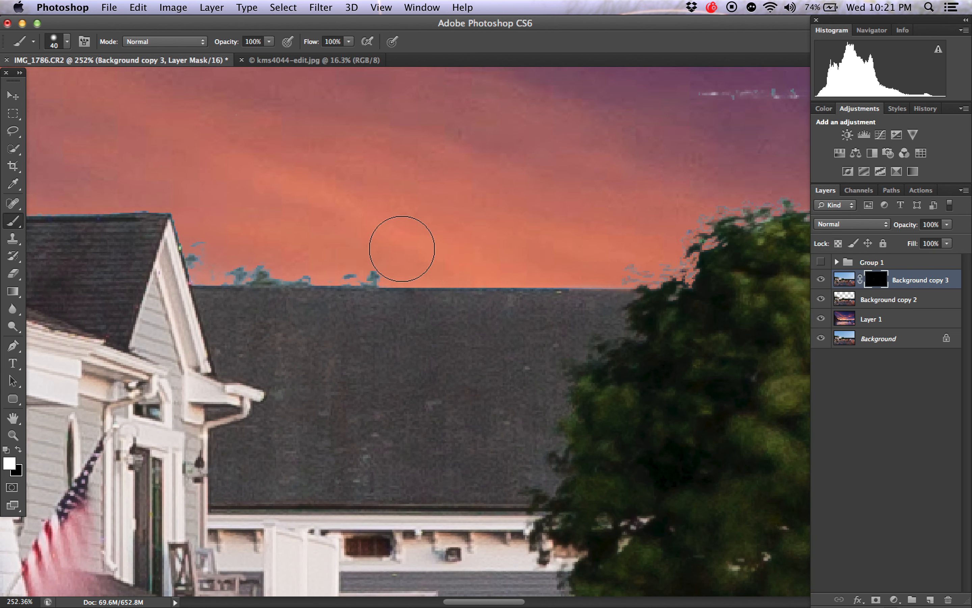
pyautogui.scroll(-12, 402, 249)
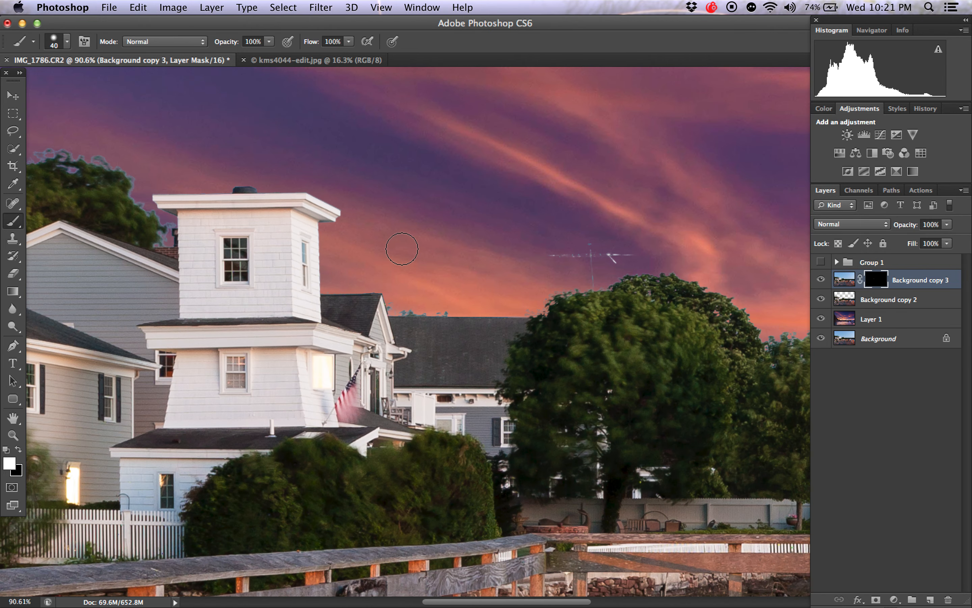
pyautogui.scroll(-8, 402, 248)
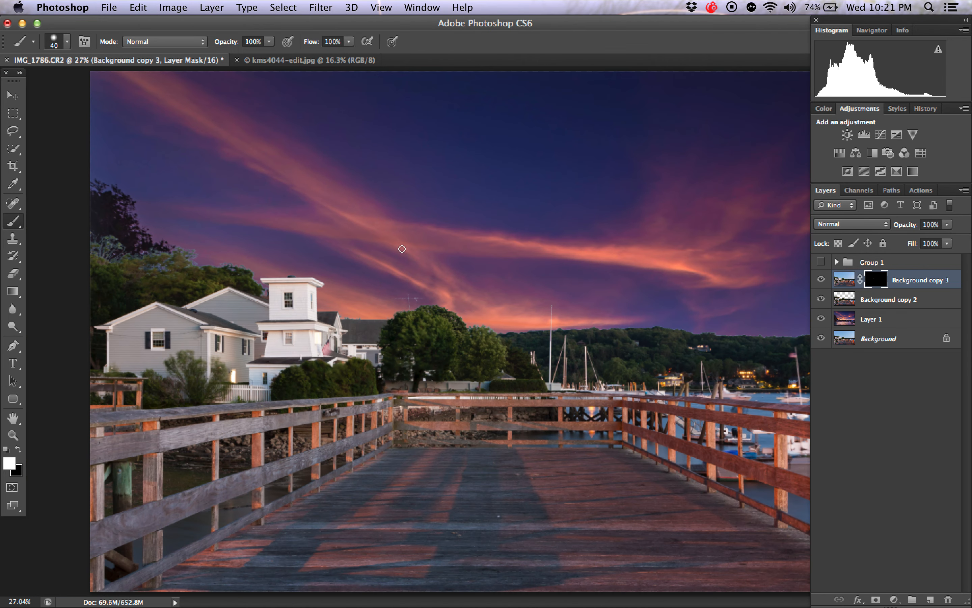
pyautogui.scroll(-1, 402, 249)
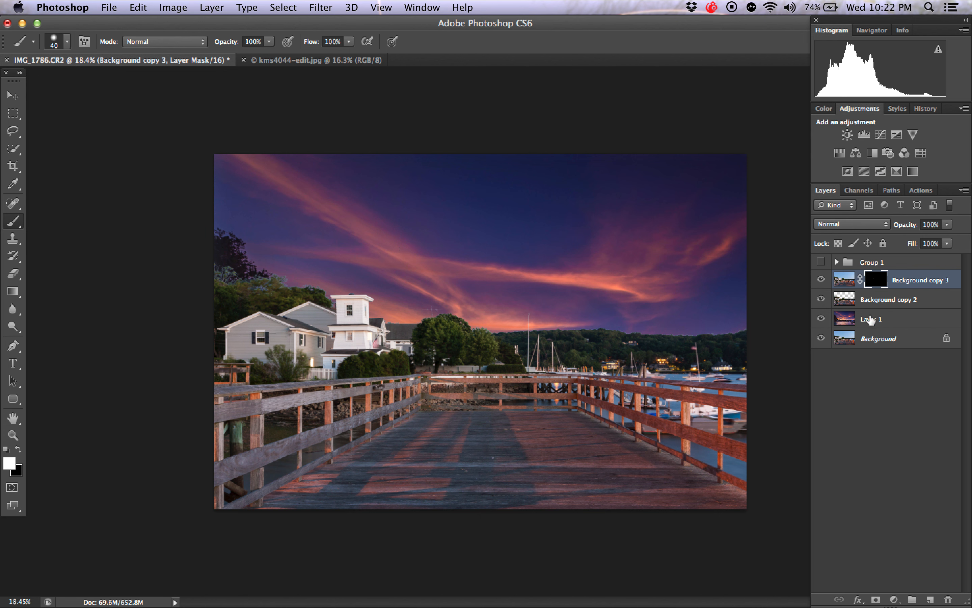
pyautogui.click(851, 326)
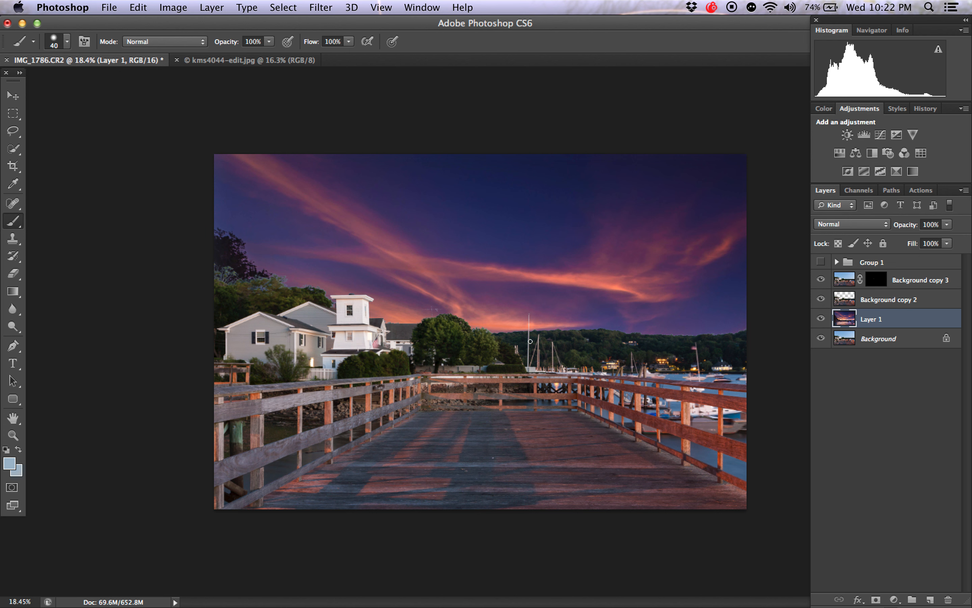
pyautogui.press('v')
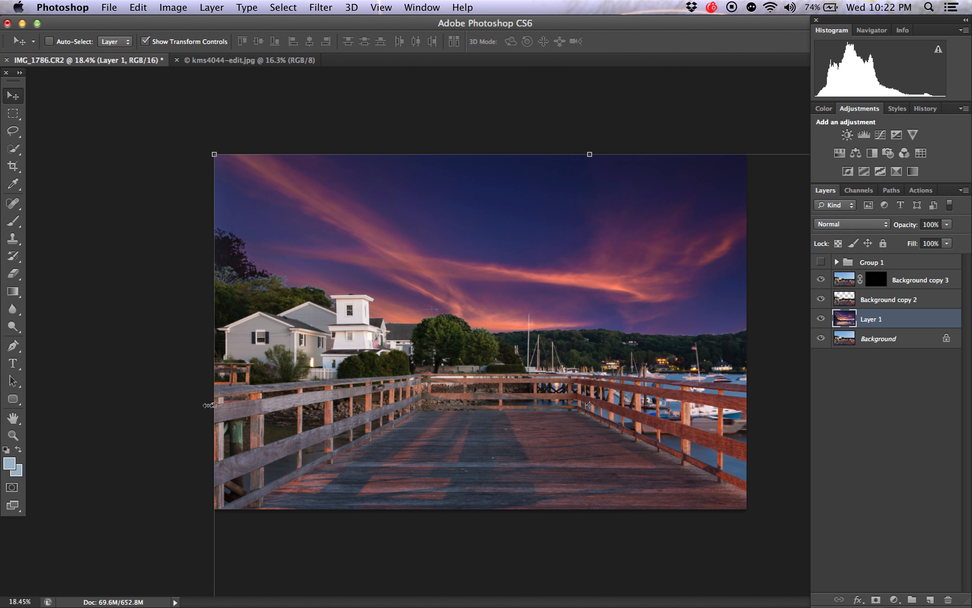
pyautogui.click(214, 406)
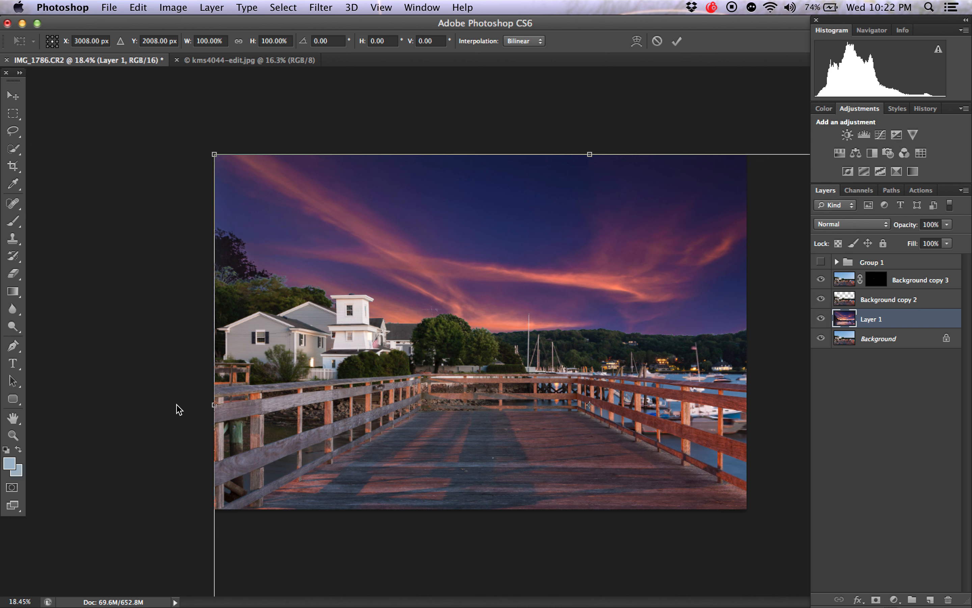
pyautogui.moveTo(214, 404); pyautogui.dragTo(127, 404)
pyautogui.moveTo(544, 340); pyautogui.dragTo(530, 284)
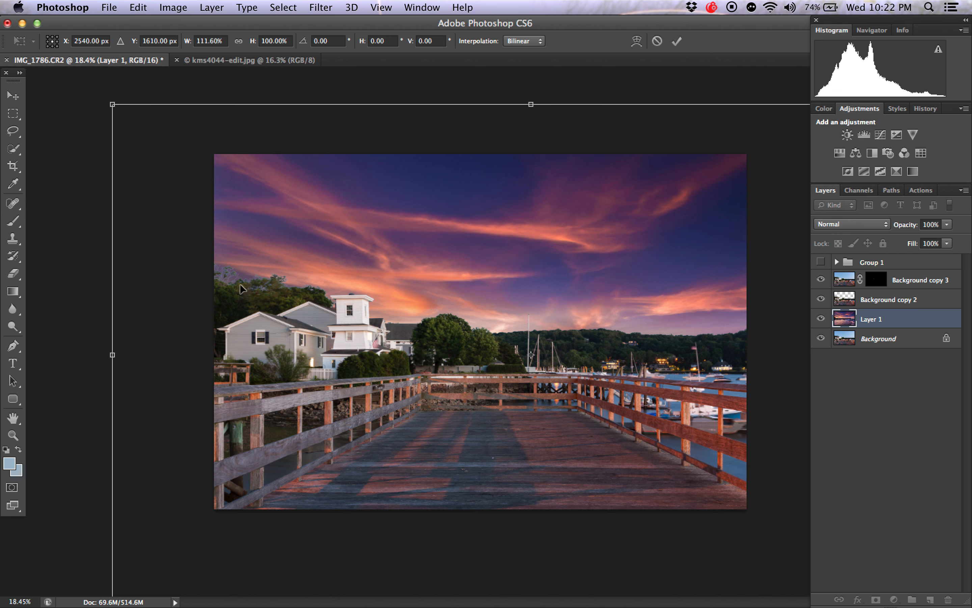
pyautogui.moveTo(109, 356); pyautogui.dragTo(83, 355)
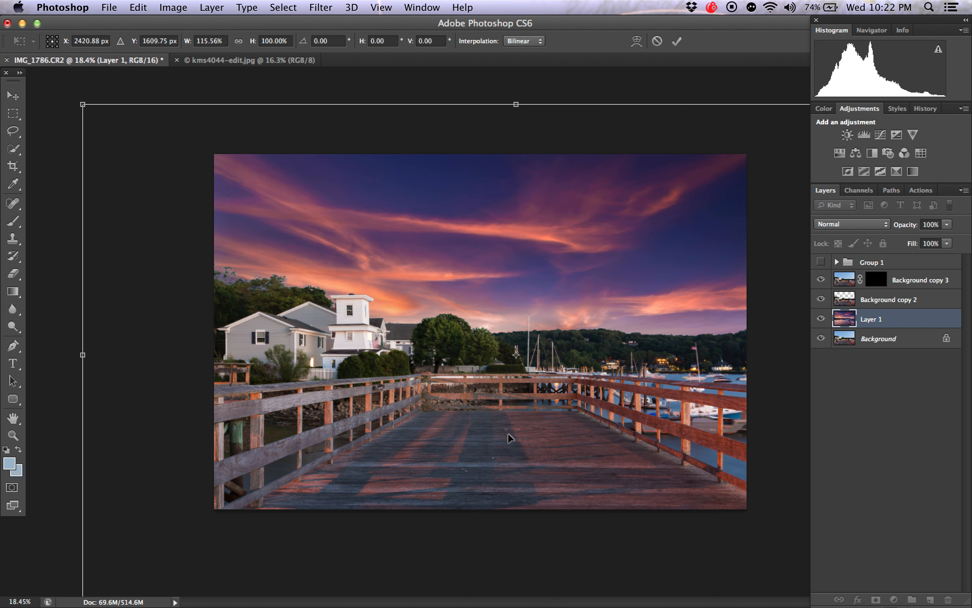
# Stretch the sunset layer to 102.93% height and apply the transform.
pyautogui.press('super+0')
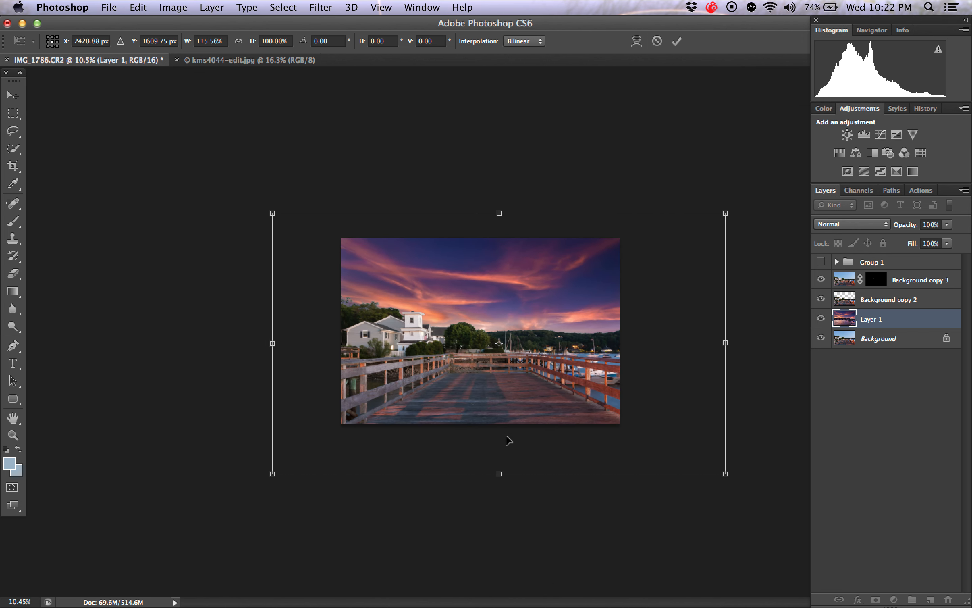
pyautogui.moveTo(502, 496); pyautogui.dragTo(501, 504)
pyautogui.press('Return')
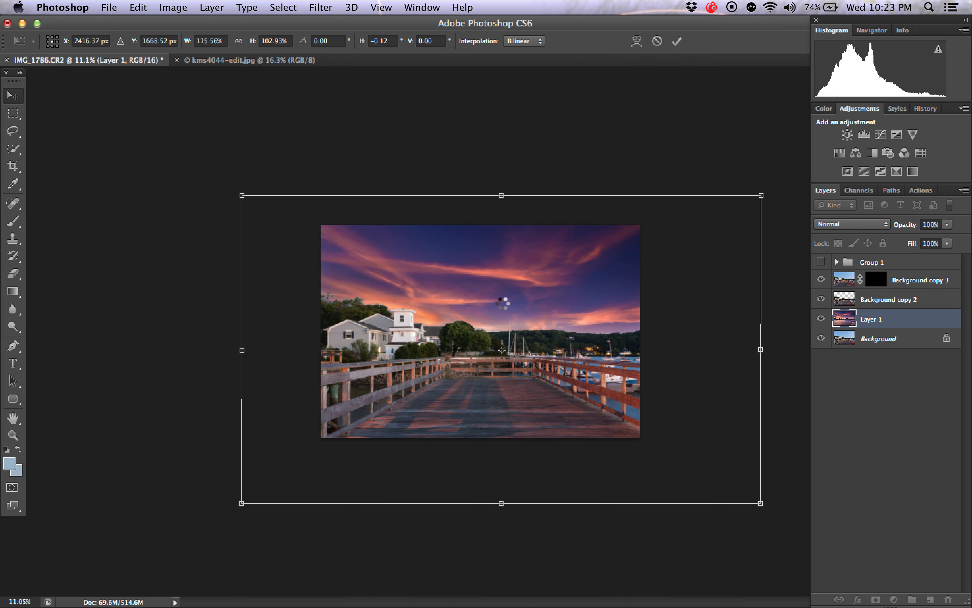
pyautogui.press('super+0')
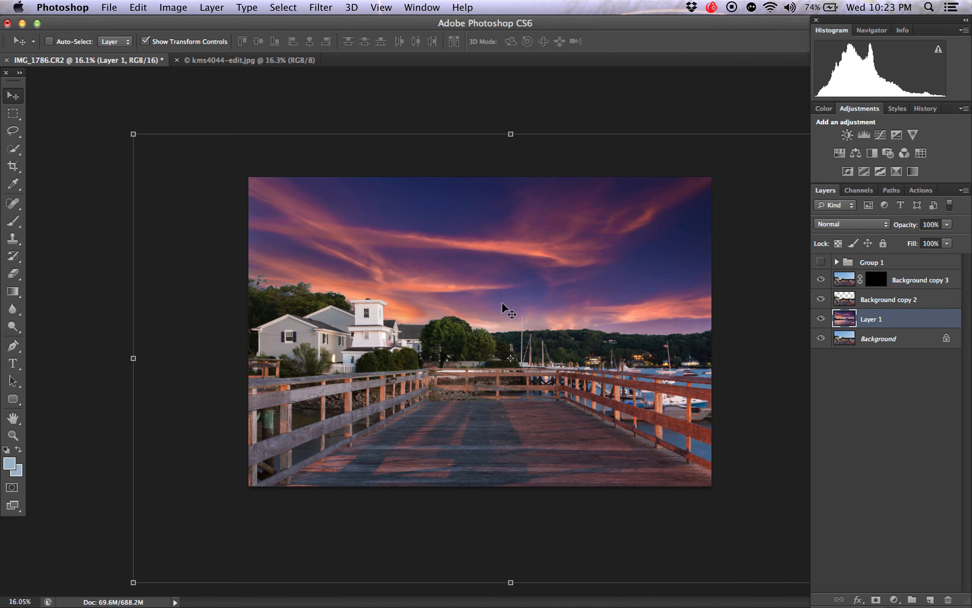
pyautogui.press('super+minus')
pyautogui.press('super+minus')
pyautogui.press('super+plus')
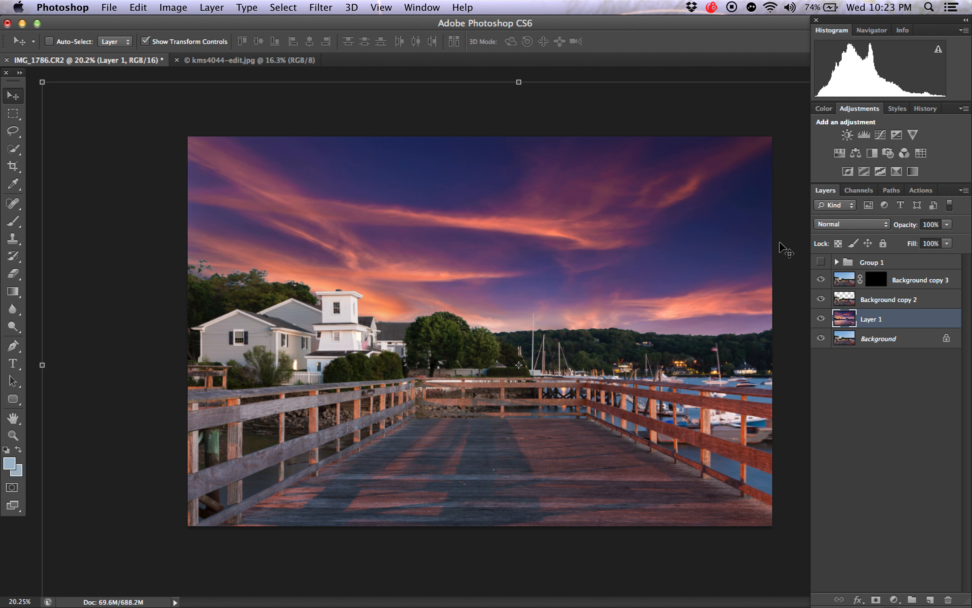
# Try the sunset layer at 81% opacity and restore it to 100%.
pyautogui.press('m')
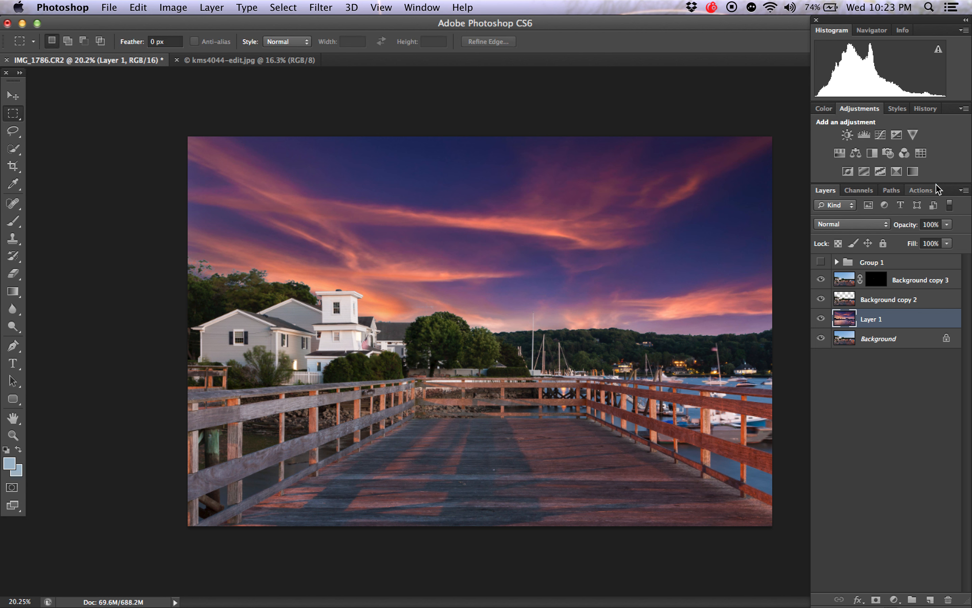
pyautogui.moveTo(905, 226); pyautogui.dragTo(892, 226)
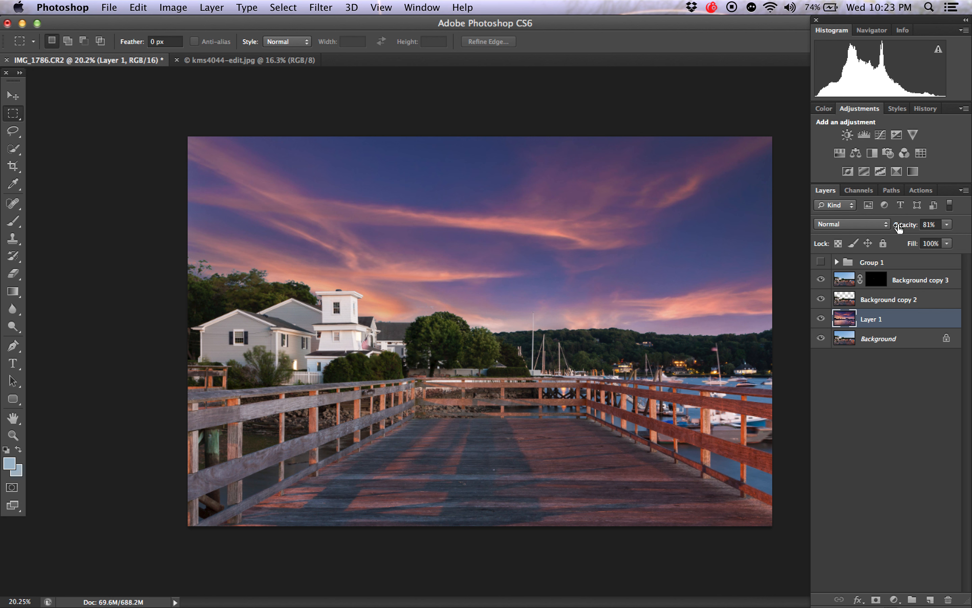
pyautogui.moveTo(898, 227); pyautogui.dragTo(971, 225)
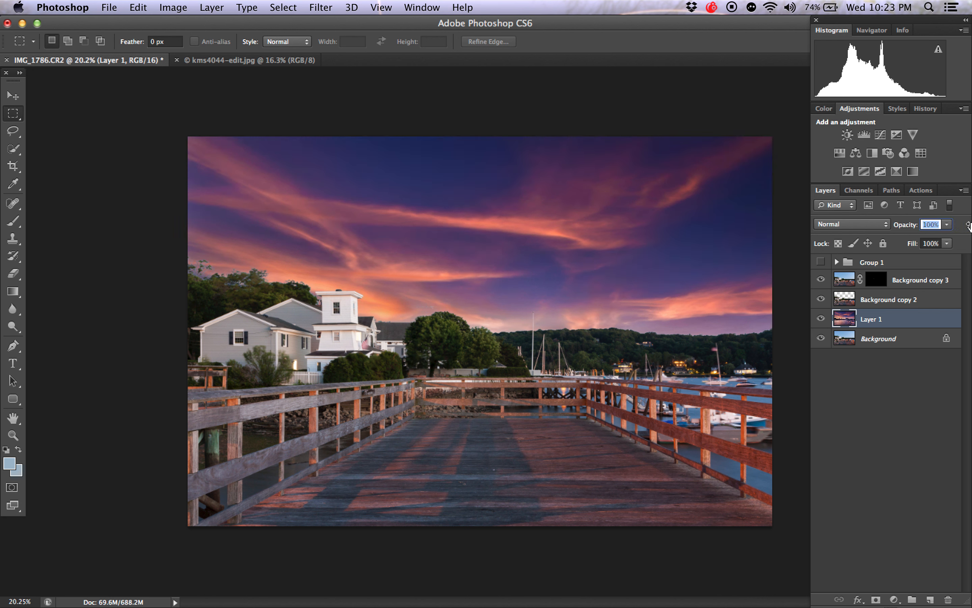
# Set Layer 1's blend mode to Overlay and add a layer mask to it.
pyautogui.click(861, 225)
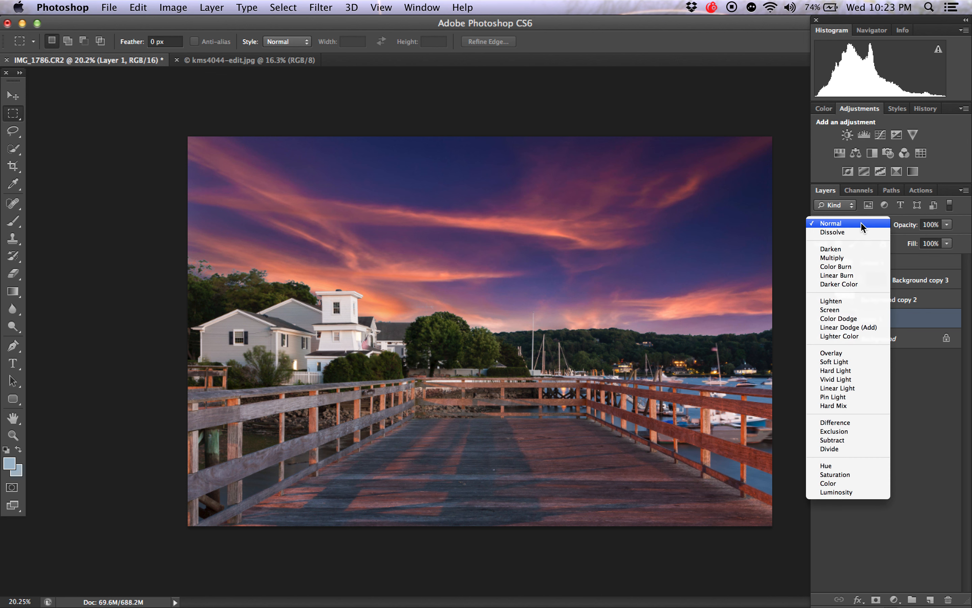
pyautogui.click(831, 354)
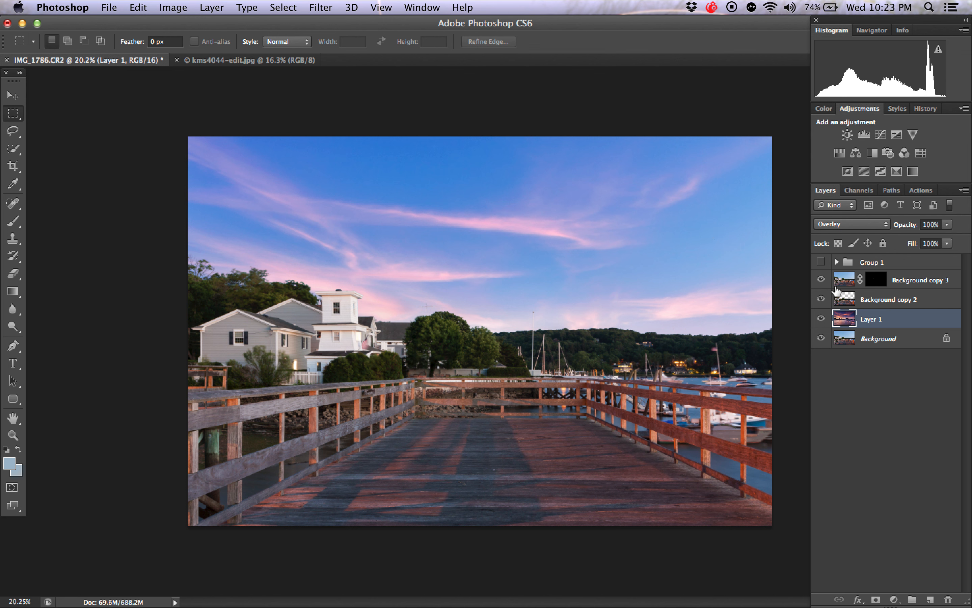
pyautogui.click(875, 599)
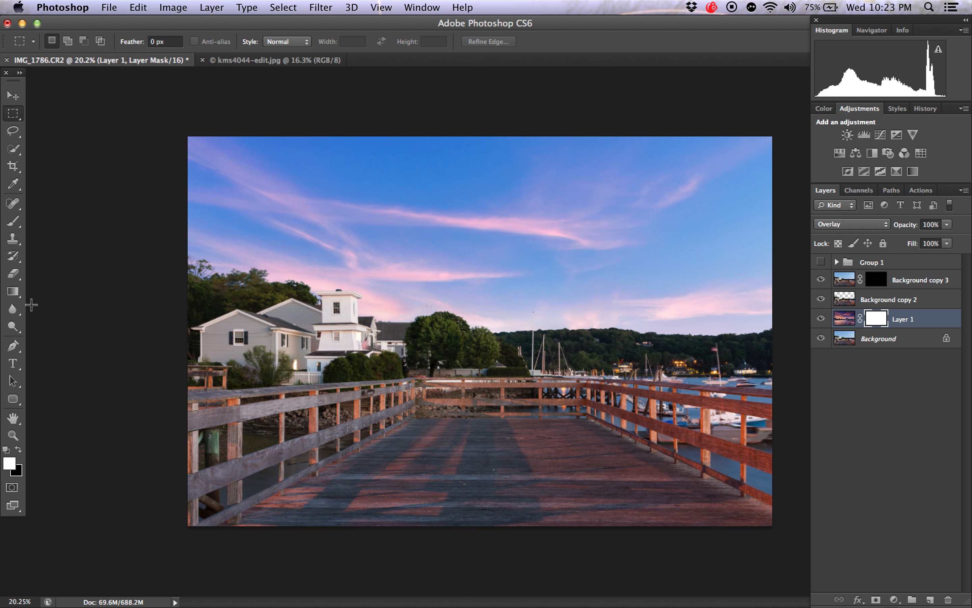
# Set up the Gradient Tool with black as foreground colour and a linear foreground-to-transparent gradient.
pyautogui.click(14, 293)
pyautogui.rightClick(14, 293)
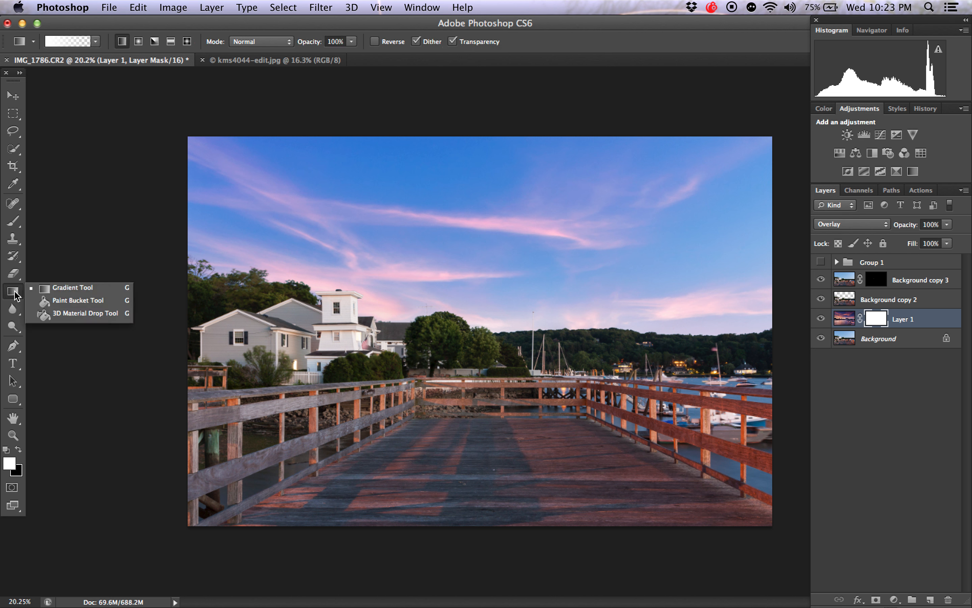
pyautogui.click(55, 304)
pyautogui.click(65, 289)
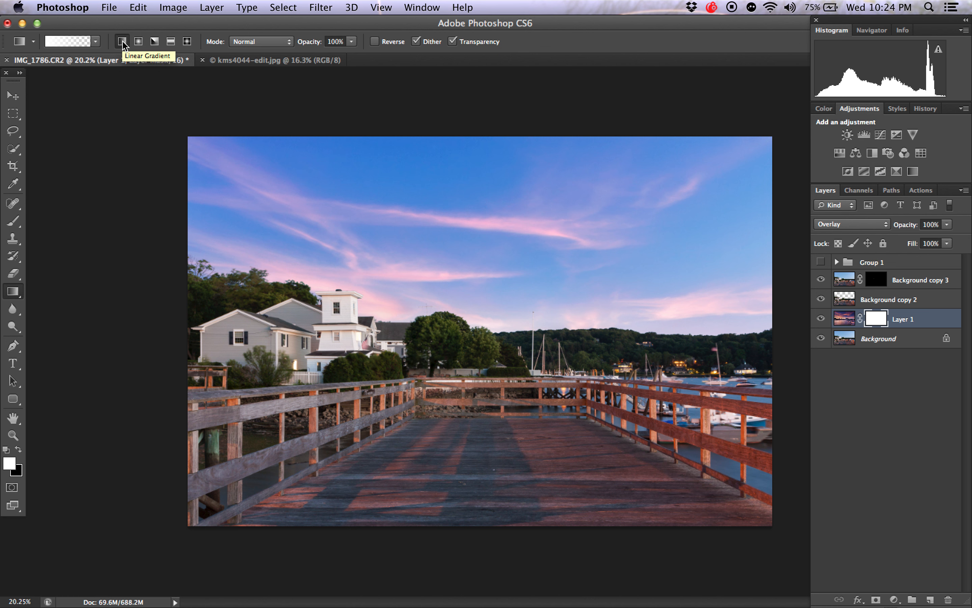
pyautogui.click(6, 450)
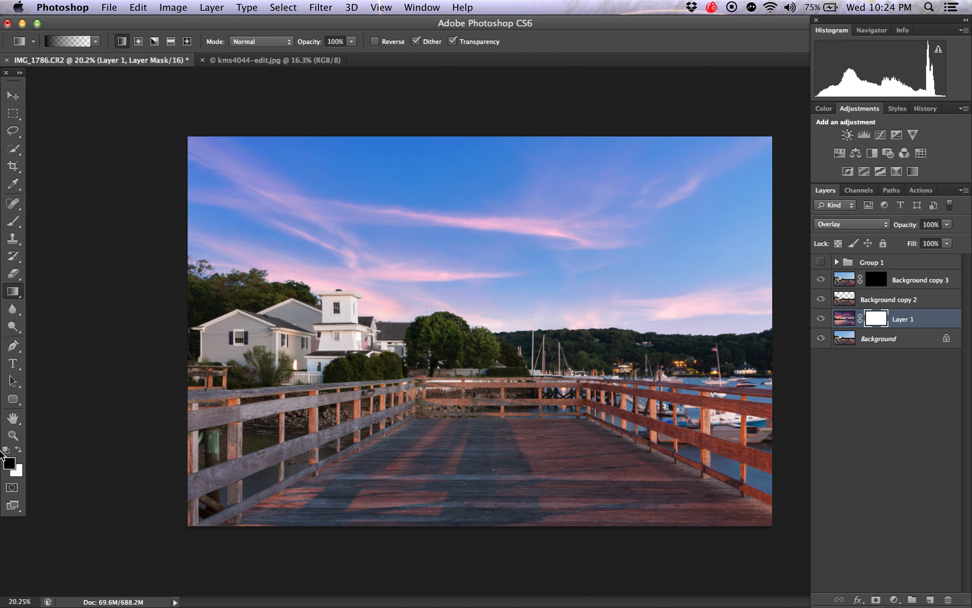
pyautogui.click(95, 41)
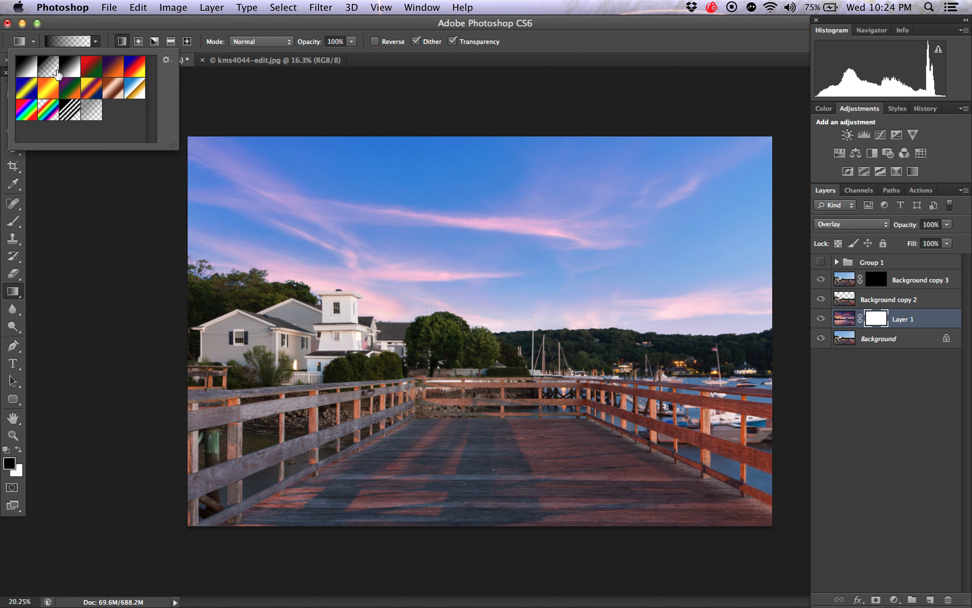
pyautogui.click(96, 41)
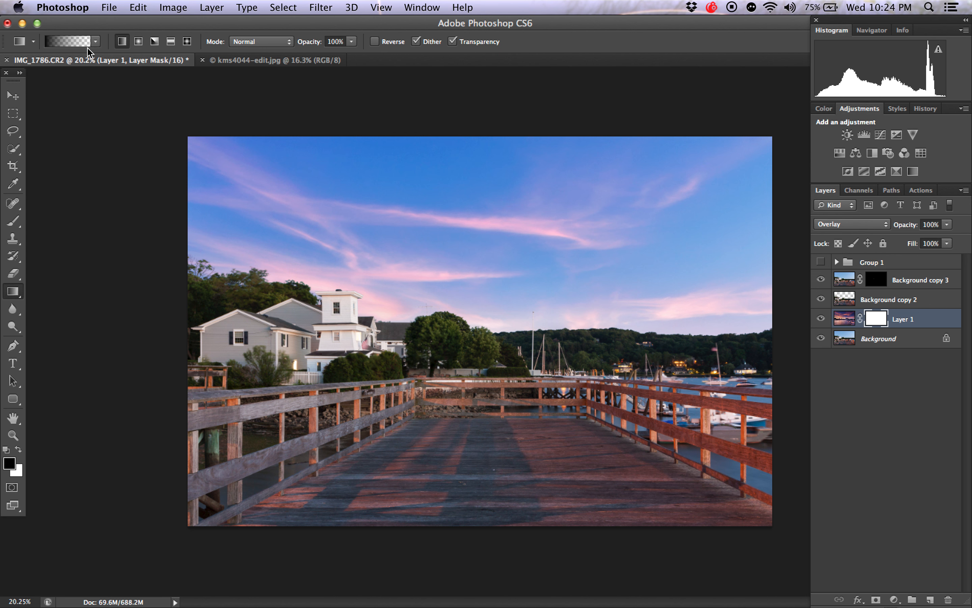
pyautogui.click(95, 40)
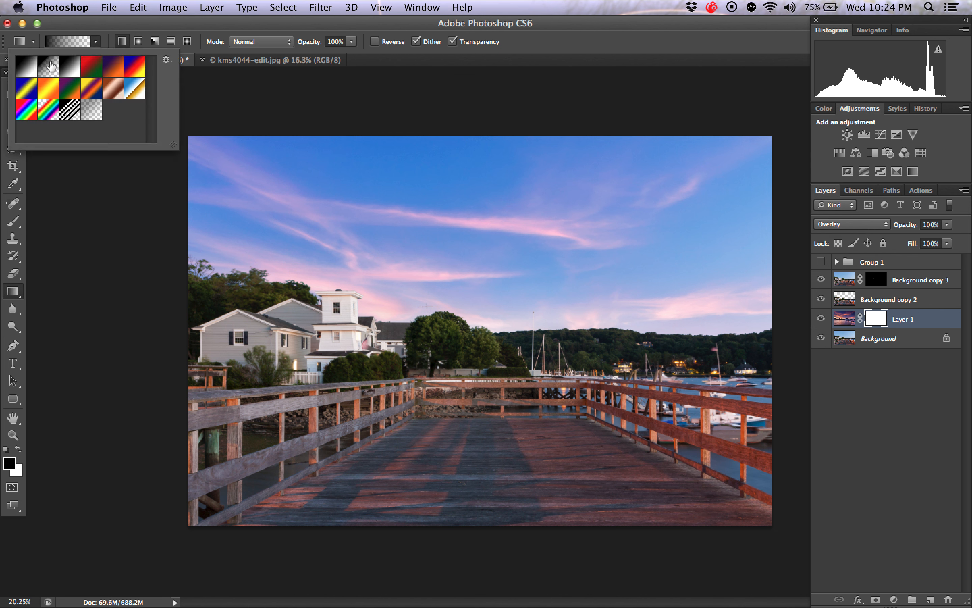
pyautogui.click(95, 41)
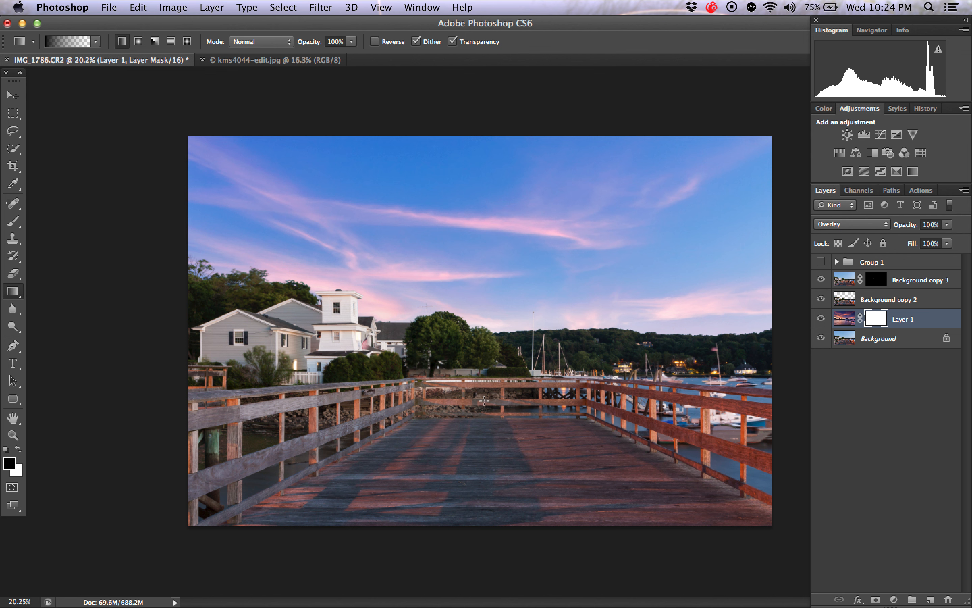
# Try a black-to-transparent gradient on Layer 1's mask from the pier's far railing up into the sky, and undo it.
pyautogui.moveTo(484, 400); pyautogui.dragTo(481, 276)
pyautogui.moveTo(473, 217); pyautogui.dragTo(473, 217)
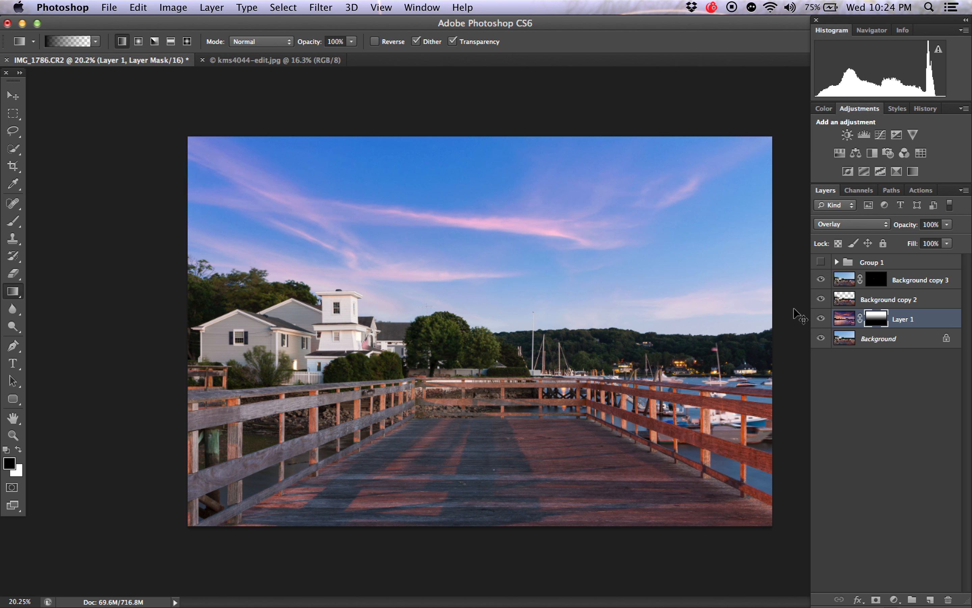
pyautogui.press('super+BackSpace')
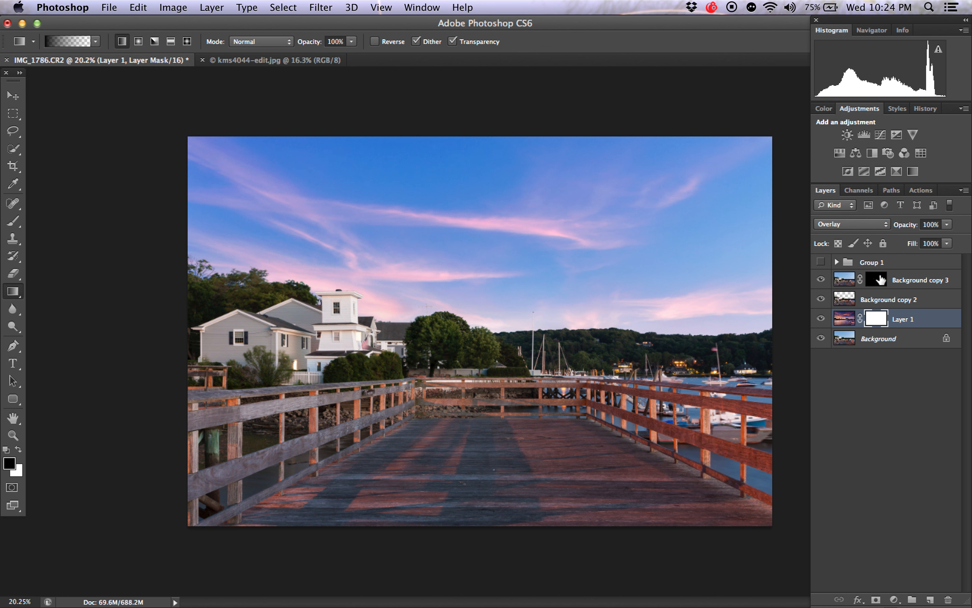
# Try a white-to-transparent gradient on the Background copy 3 mask from the far railing up to mid-sky, and undo it.
pyautogui.click(880, 280)
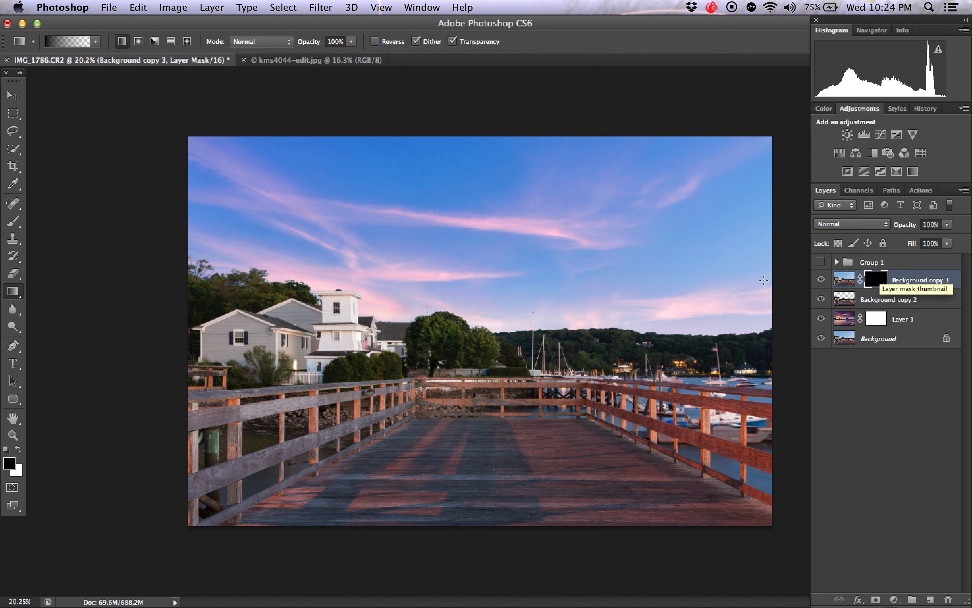
pyautogui.press('x')
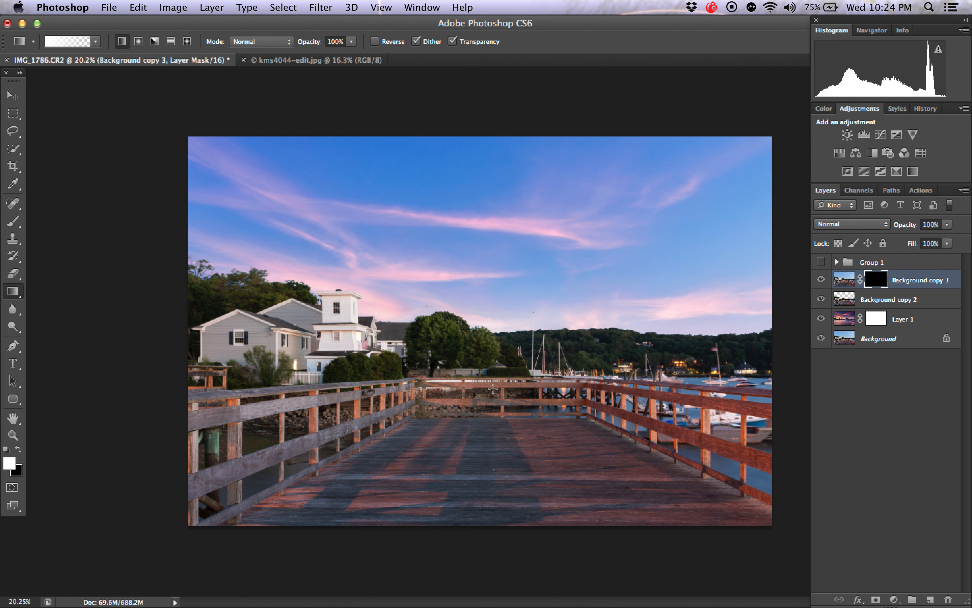
pyautogui.moveTo(491, 391); pyautogui.dragTo(483, 211)
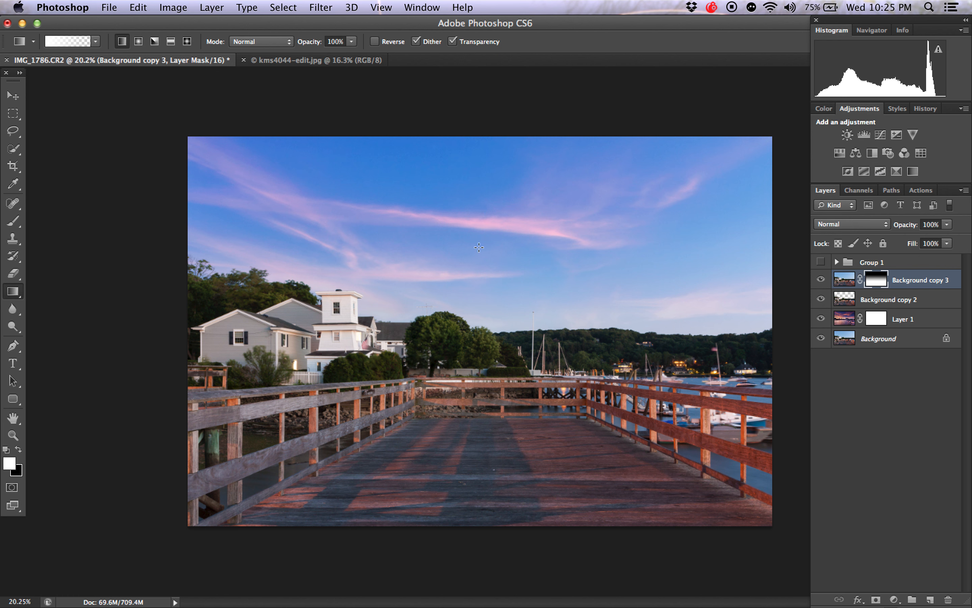
pyautogui.press('super+z')
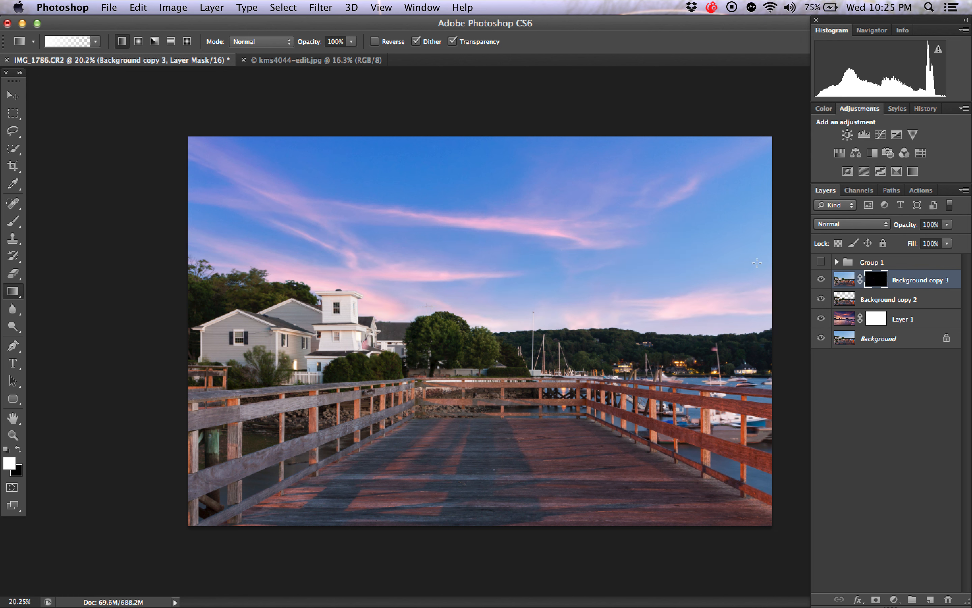
# Fade the lower sunset with a black-to-transparent gradient on Layer 1's mask, running from the pier's far railing up to mid-sky.
pyautogui.click(875, 319)
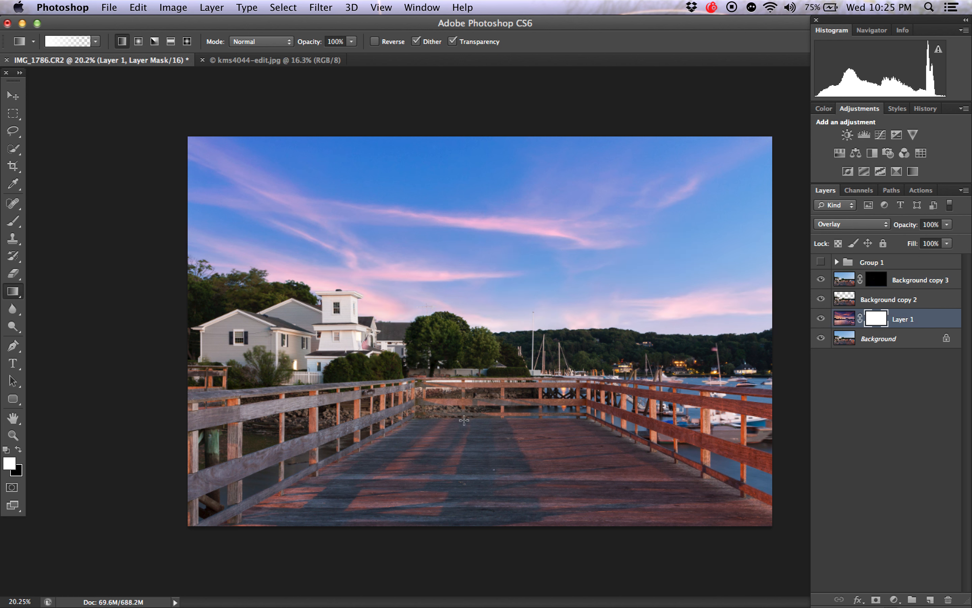
pyautogui.moveTo(483, 408); pyautogui.dragTo(482, 223)
pyautogui.press('x')
pyautogui.moveTo(484, 404); pyautogui.dragTo(478, 219)
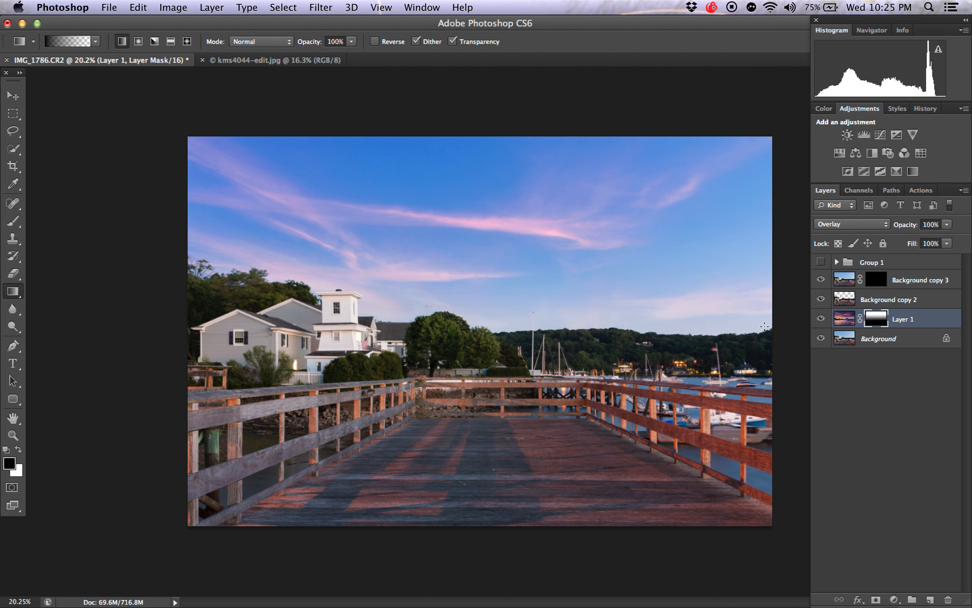
# Add a Hue/Saturation adjustment layer above Background copy 2.
pyautogui.click(848, 299)
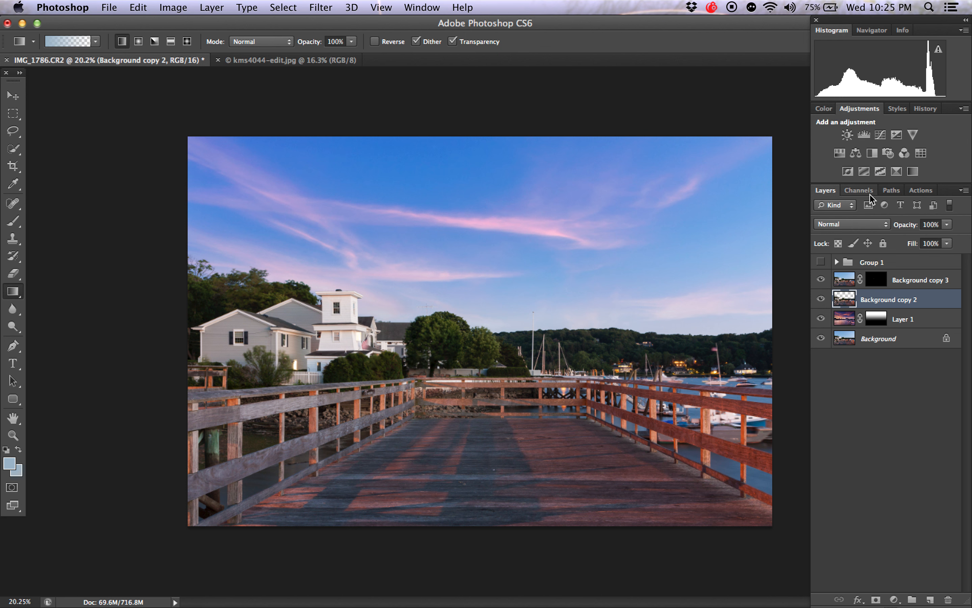
pyautogui.click(844, 153)
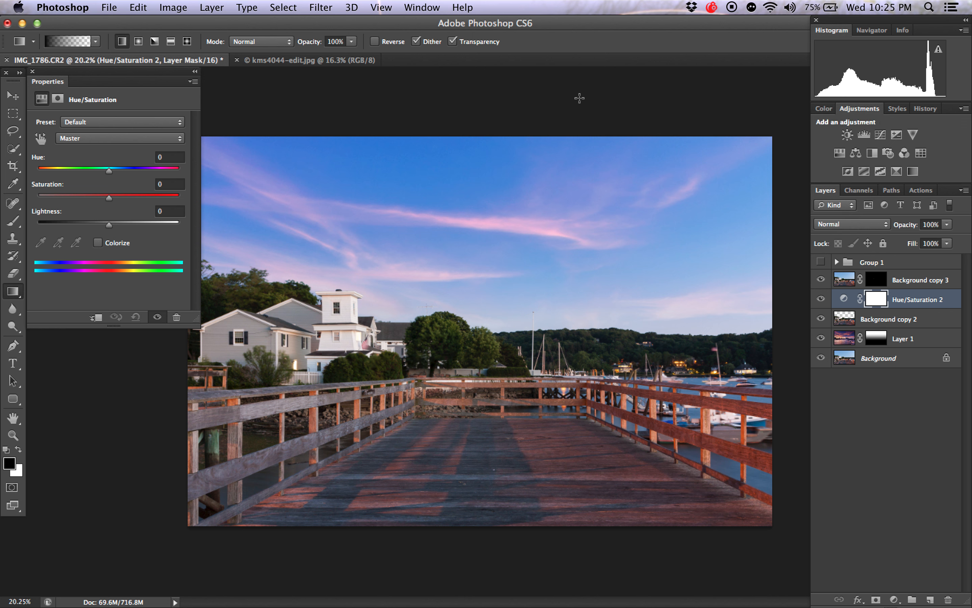
pyautogui.click(410, 4)
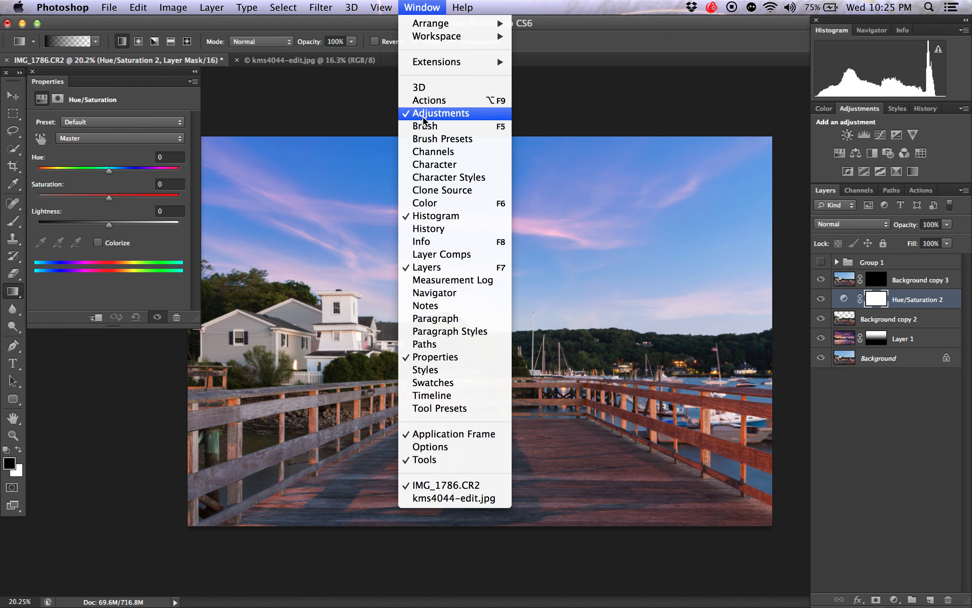
pyautogui.click(868, 140)
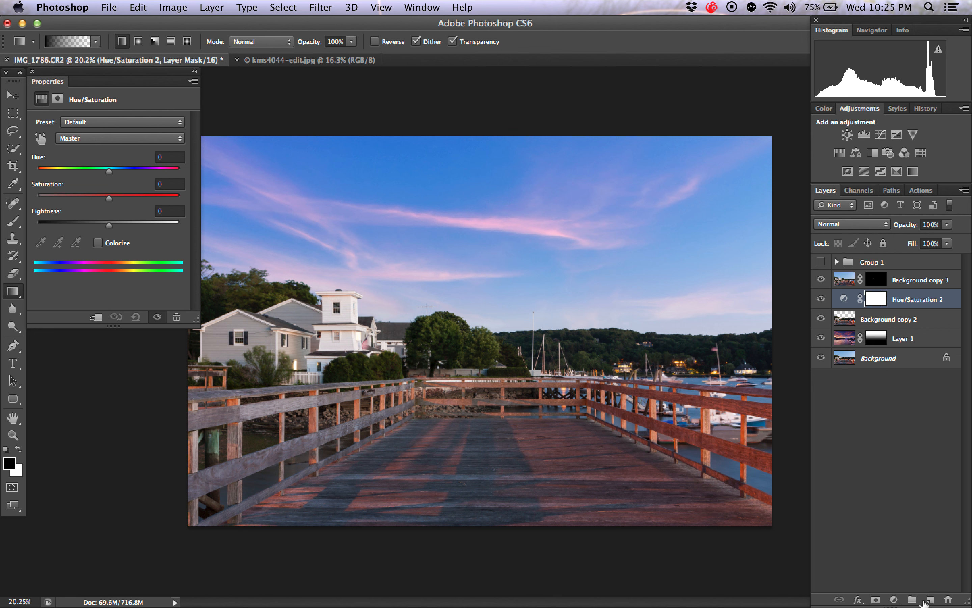
pyautogui.click(894, 600)
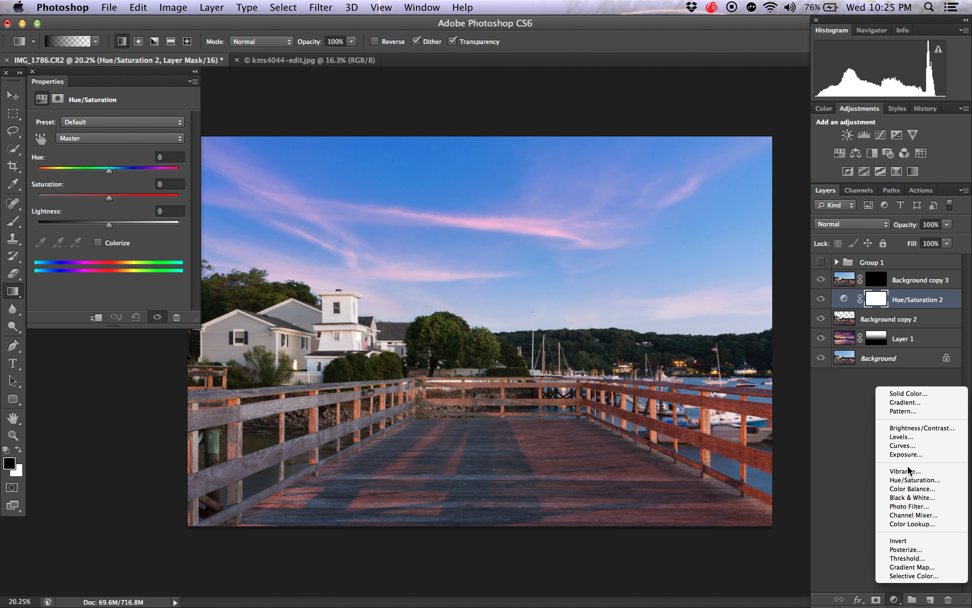
# Move the Hue/Saturation 2 layer directly above Layer 1 and clip it to that layer.
pyautogui.click(850, 297)
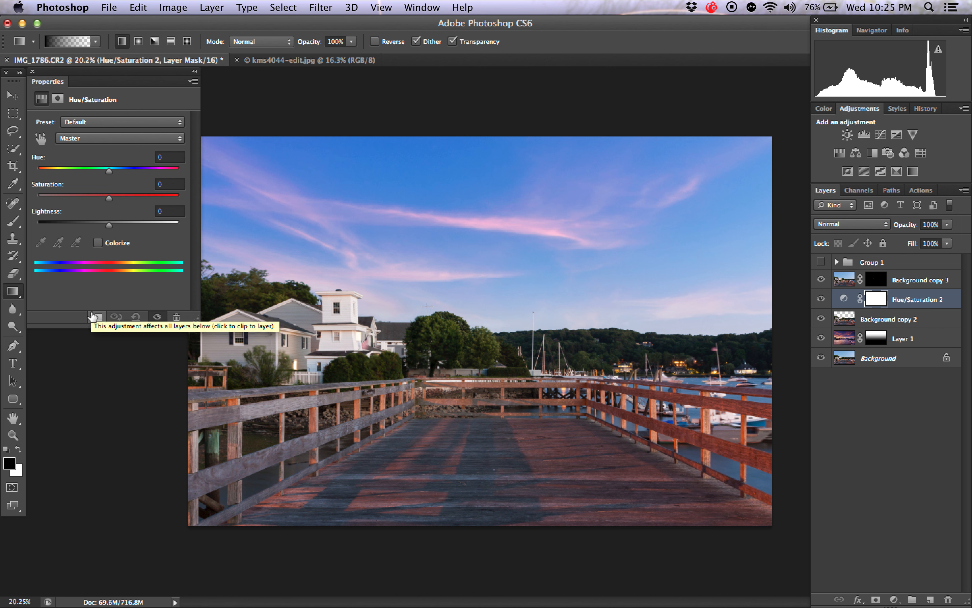
pyautogui.moveTo(847, 298); pyautogui.dragTo(848, 327)
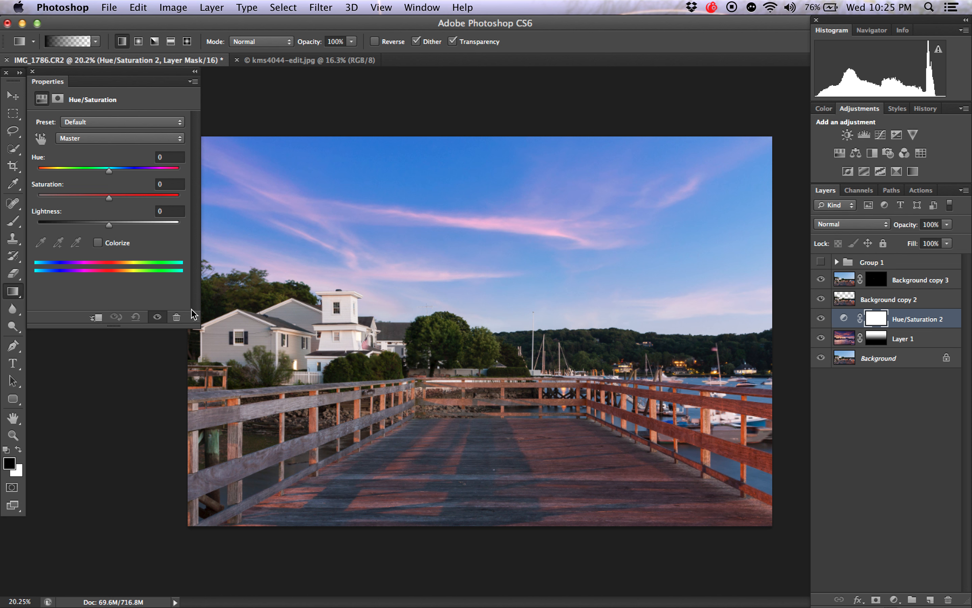
pyautogui.click(97, 322)
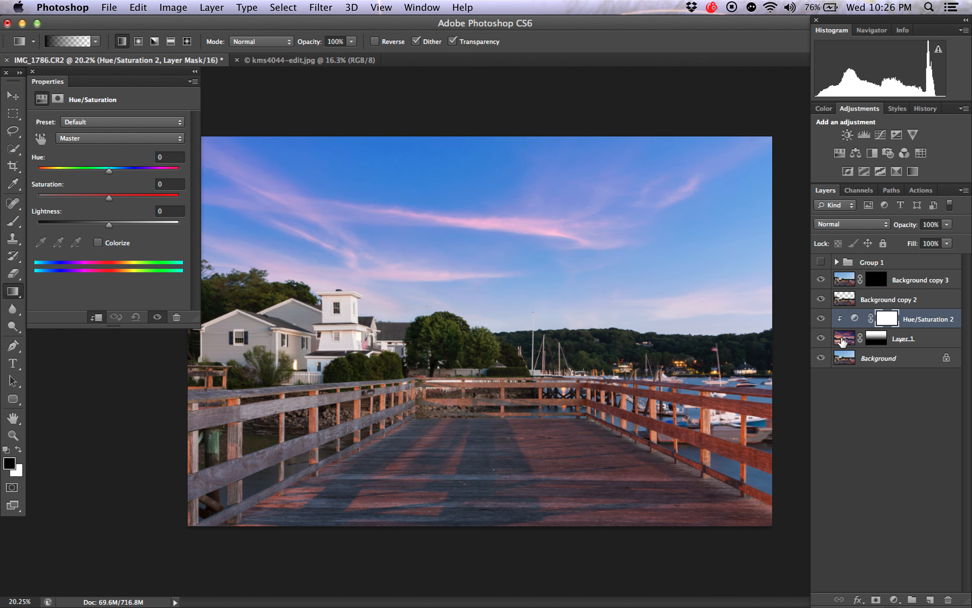
# Target the Reds range in Hue/Saturation 2 and add several pink cloud streaks to the colour sample.
pyautogui.click(854, 321)
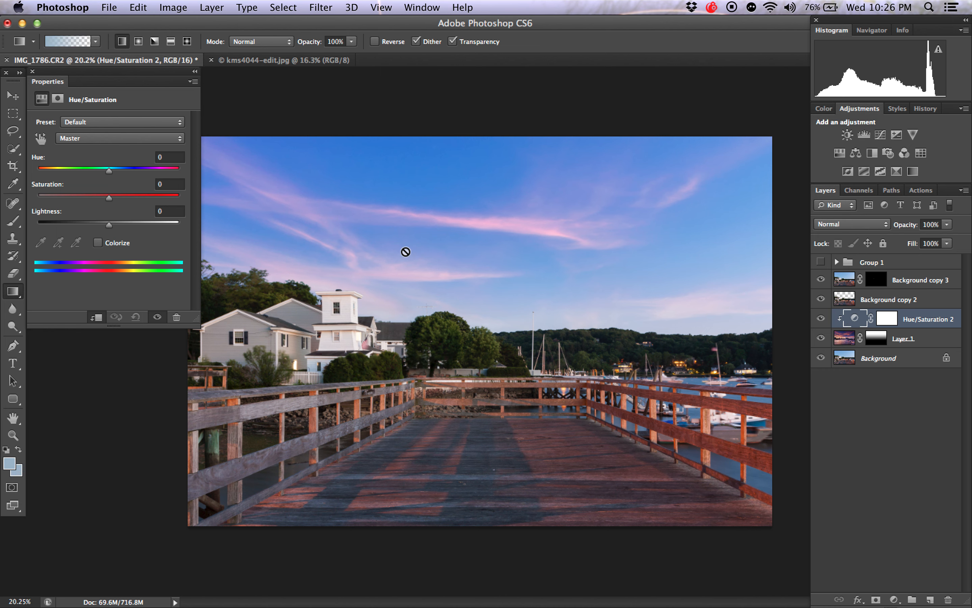
pyautogui.scroll(5, 406, 251)
pyautogui.scroll(3, 406, 251)
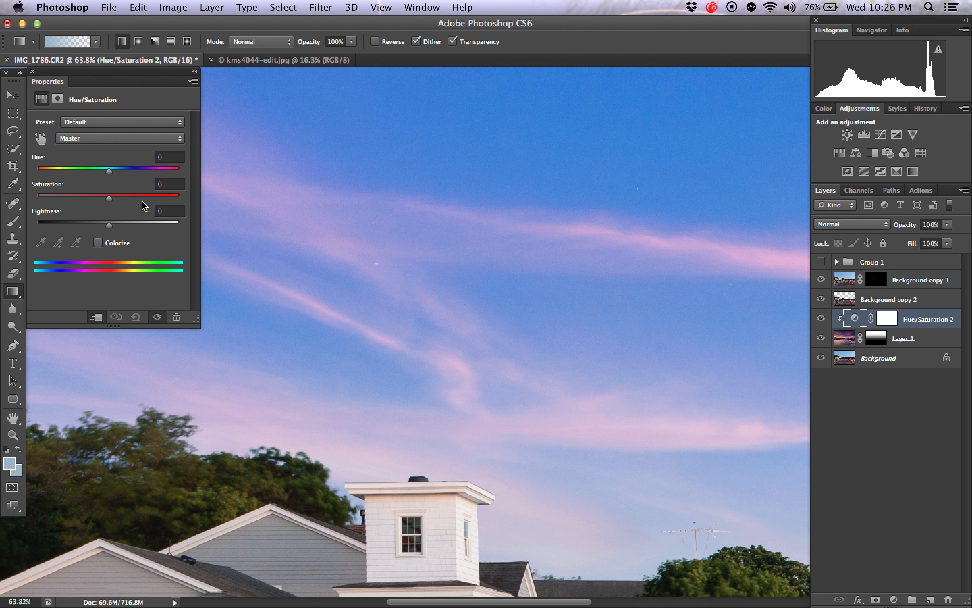
pyautogui.click(76, 138)
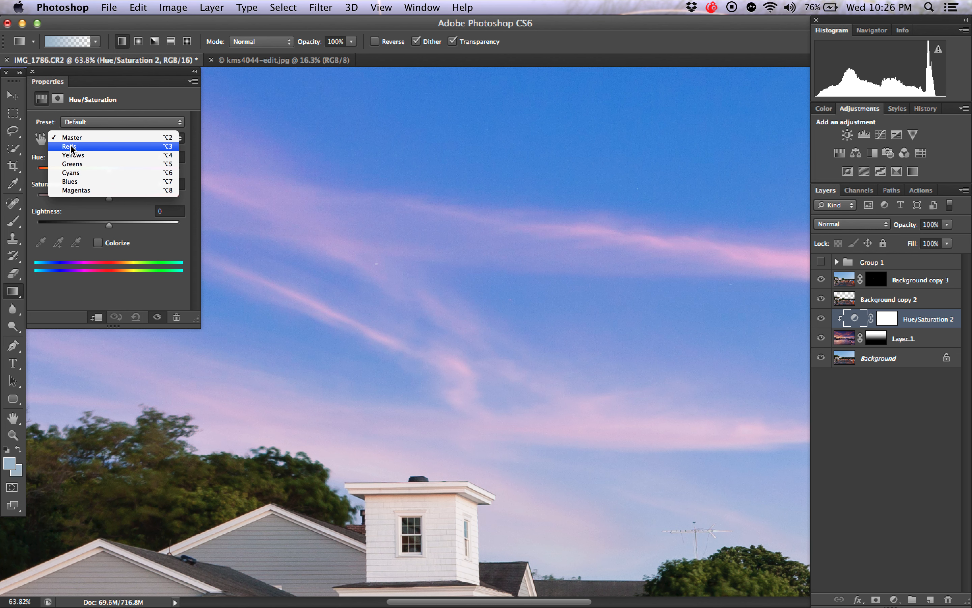
pyautogui.click(71, 149)
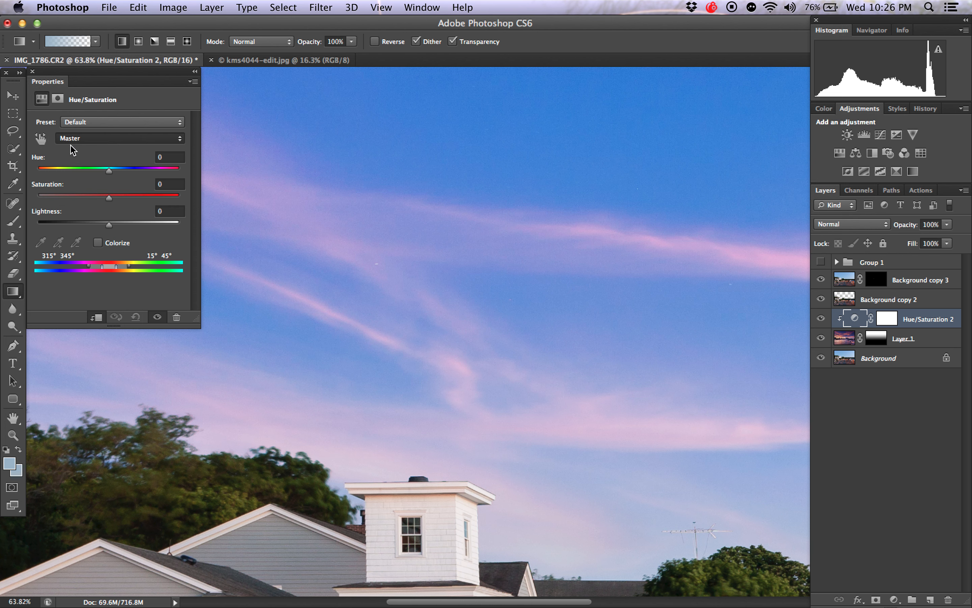
pyautogui.click(59, 243)
pyautogui.hscroll(-5, 252, 207)
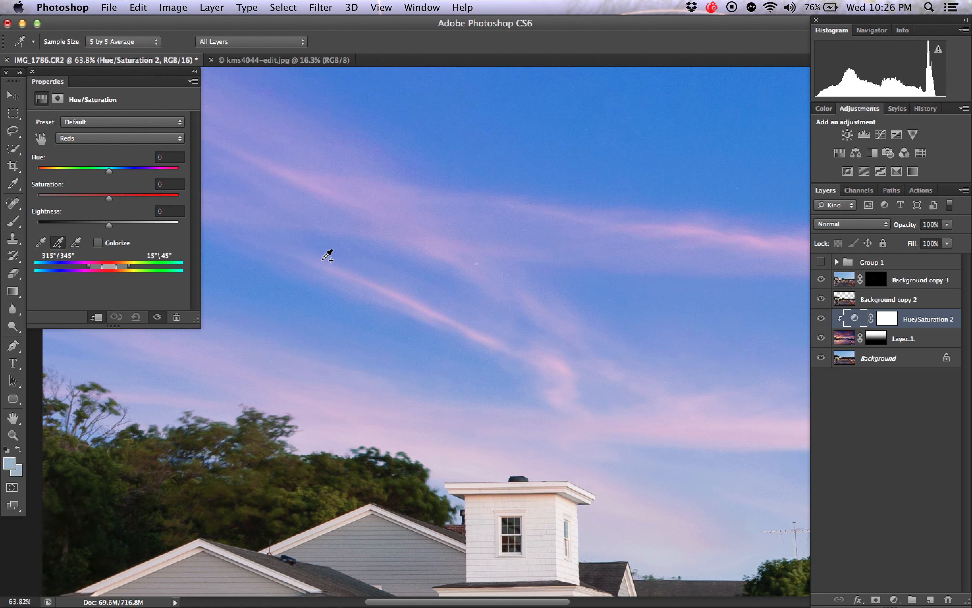
pyautogui.click(335, 192)
pyautogui.hscroll(12, 359, 203)
pyautogui.click(521, 244)
pyautogui.hscroll(7, 527, 241)
pyautogui.click(600, 261)
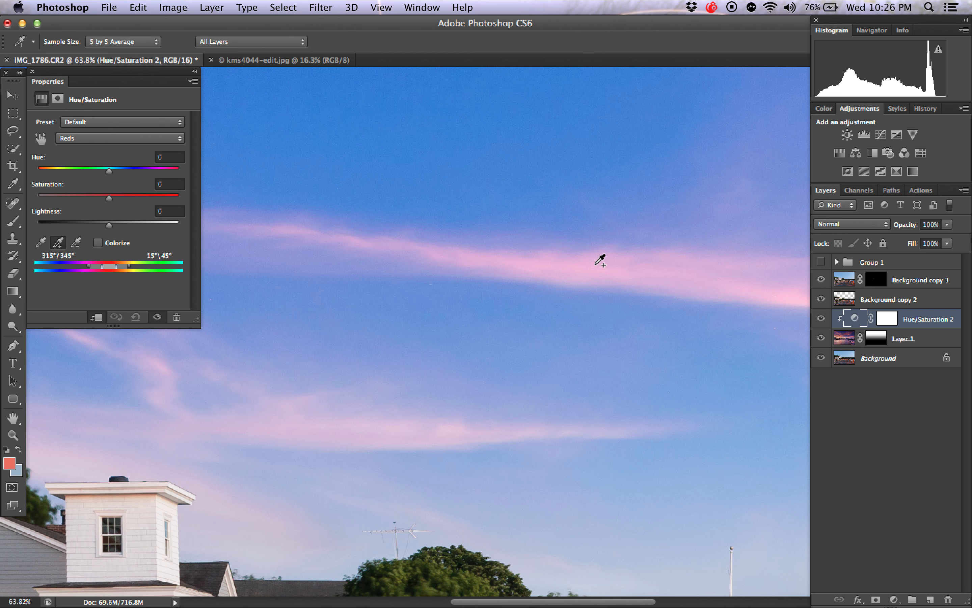
# Raise the Reds saturation to about +22 and compare the sky with the adjustment off and on.
pyautogui.scroll(-5, 600, 260)
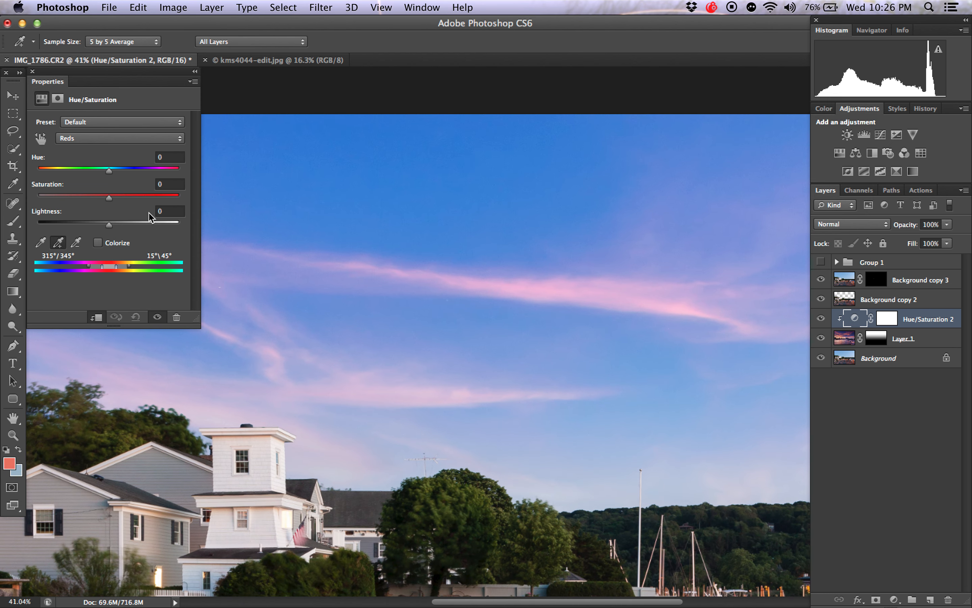
pyautogui.moveTo(110, 197)
pyautogui.mouseDown()
pyautogui.moveTo(148, 197)
pyautogui.moveTo(113, 197)
pyautogui.moveTo(125, 197)
pyautogui.mouseUp()
pyautogui.scroll(-8, 445, 368)
pyautogui.scroll(2, 444, 368)
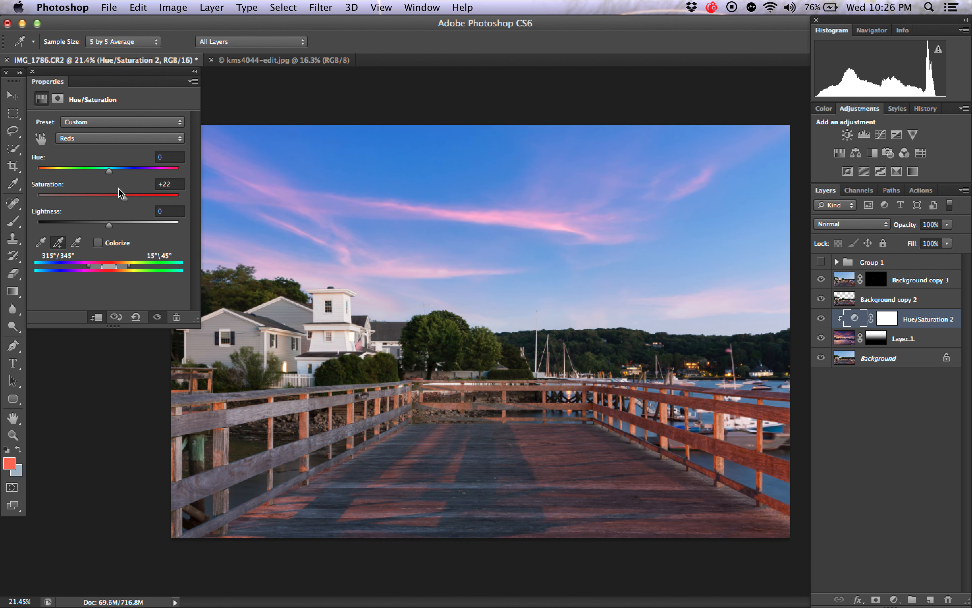
pyautogui.moveTo(124, 196); pyautogui.dragTo(122, 196)
pyautogui.click(150, 319)
pyautogui.click(150, 320)
pyautogui.press('g')
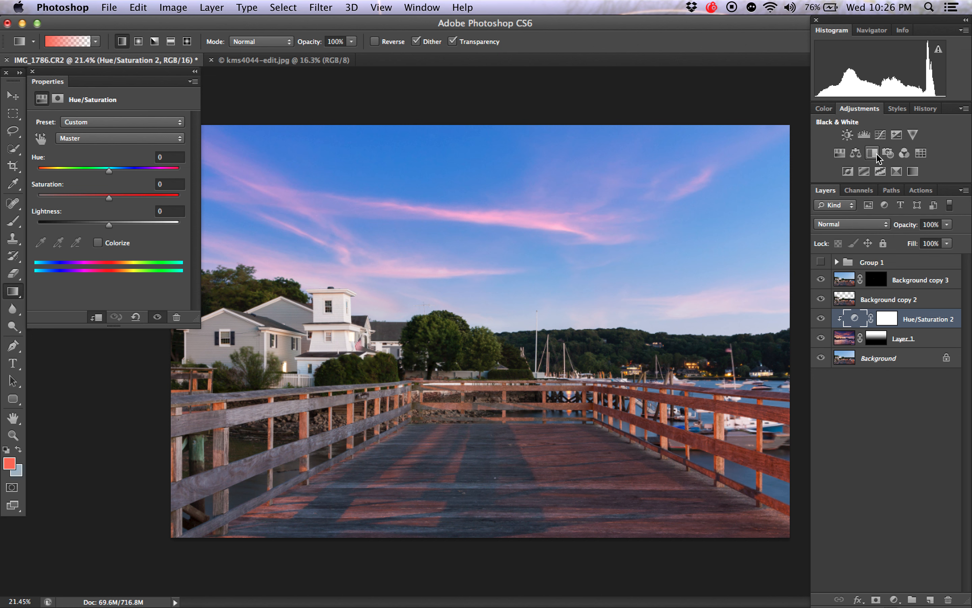
# Add a Curves adjustment clipped to the layers below and pull the RGB midtones down to input 160, output 117.
pyautogui.click(881, 135)
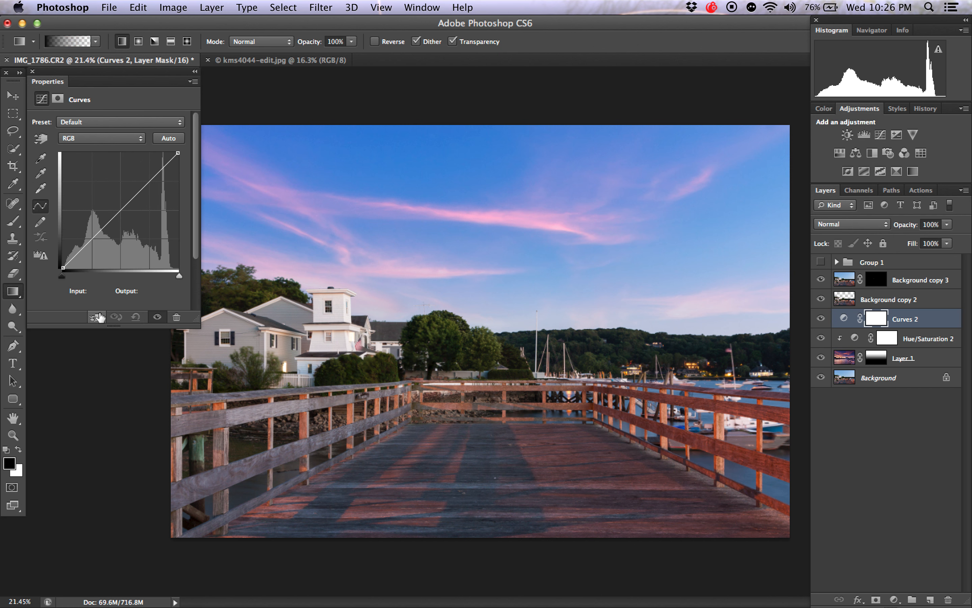
pyautogui.click(97, 317)
pyautogui.click(123, 209)
pyautogui.moveTo(123, 209); pyautogui.dragTo(135, 215)
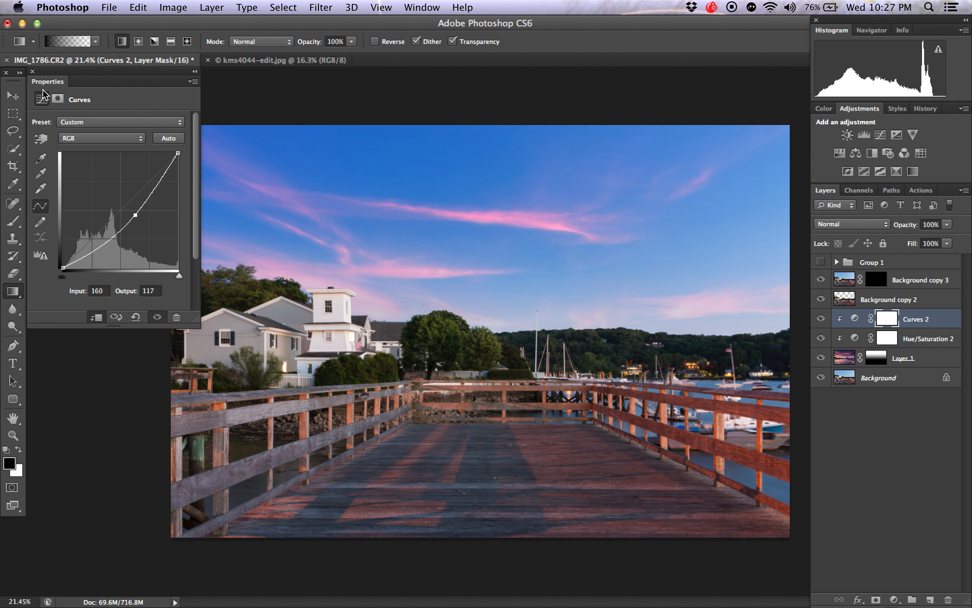
pyautogui.click(32, 72)
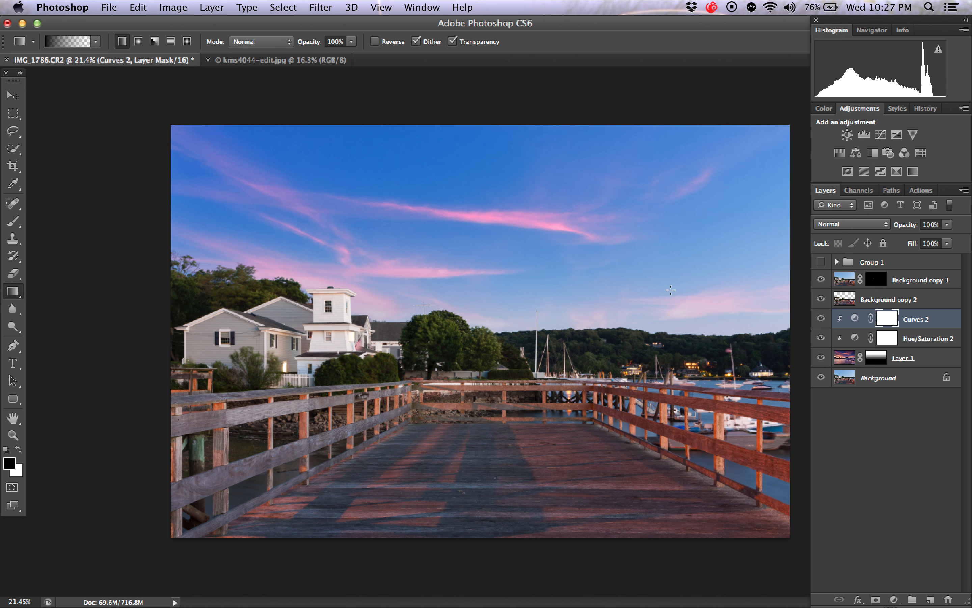
# Draw a black-to-transparent radial gradient on the Curves 2 mask, starting beyond the photo's lower-right corner and ending in the sky.
pyautogui.click(138, 43)
pyautogui.click(138, 44)
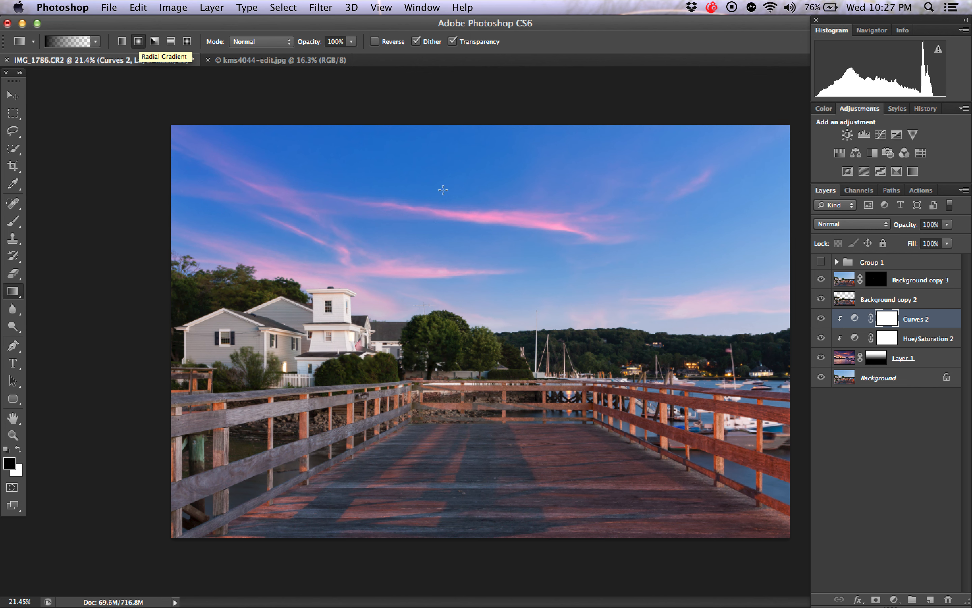
pyautogui.scroll(-3, 611, 348)
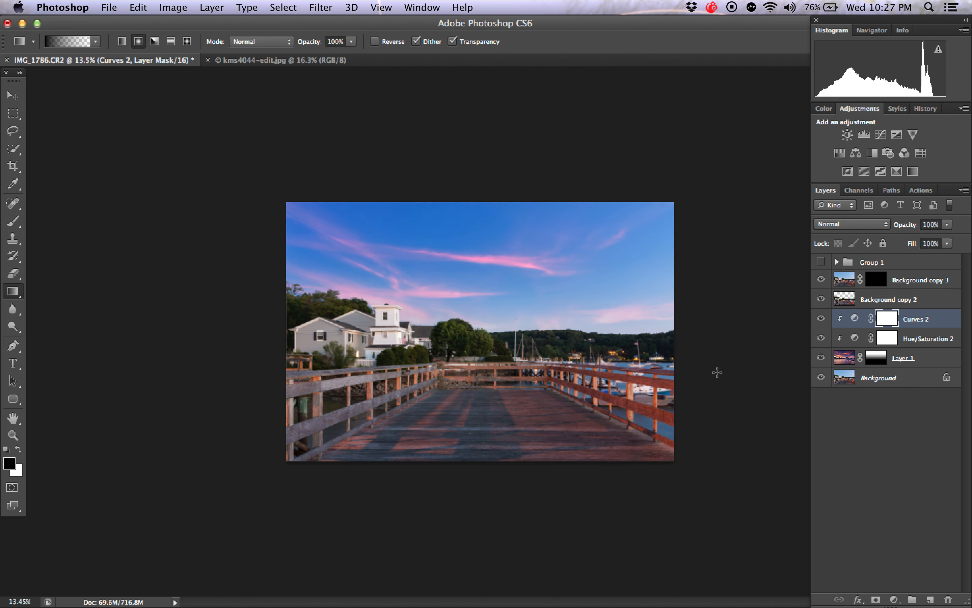
pyautogui.moveTo(774, 401); pyautogui.dragTo(429, 277)
pyautogui.press('super+z')
pyautogui.moveTo(722, 445); pyautogui.dragTo(423, 263)
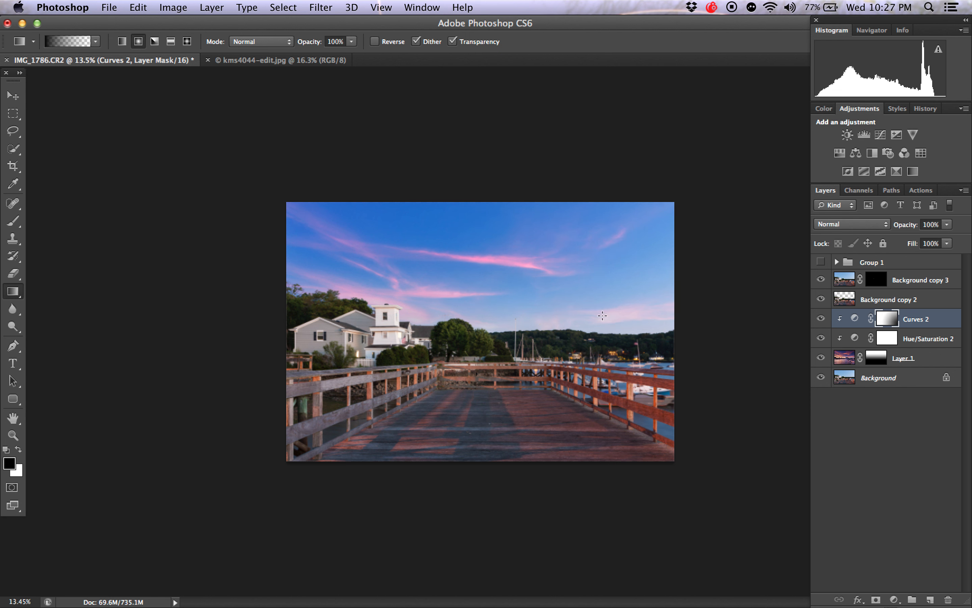
pyautogui.moveTo(585, 366); pyautogui.dragTo(396, 291)
pyautogui.moveTo(542, 438); pyautogui.dragTo(293, 252)
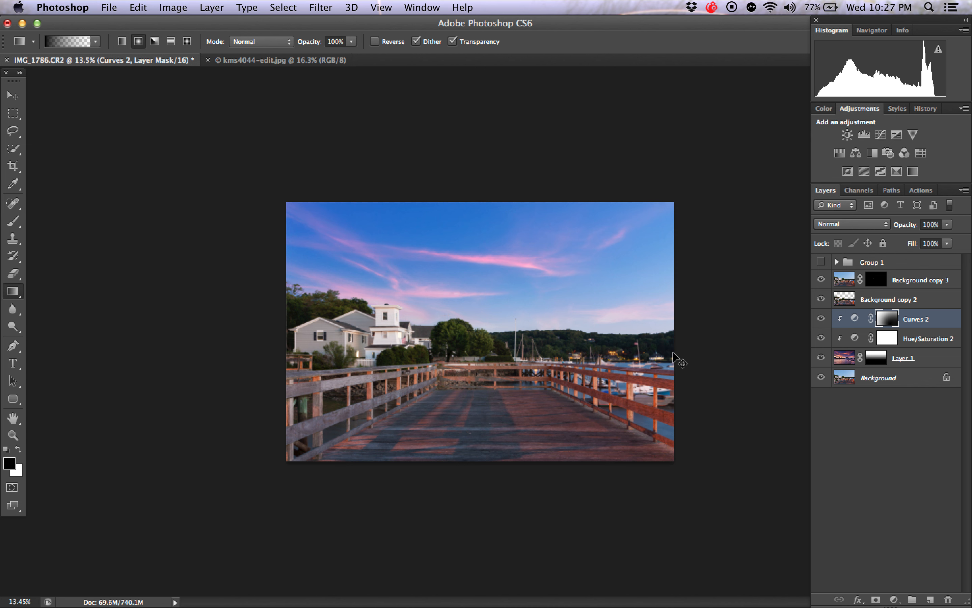
# Compare the sky with Curves 2 off and on, and lower that layer's opacity to 87%.
pyautogui.click(907, 230)
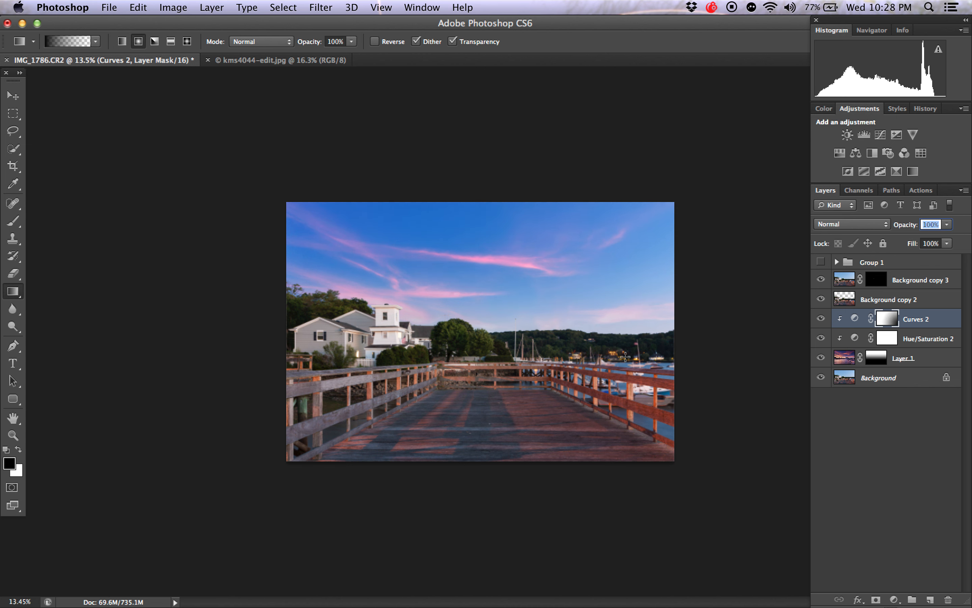
pyautogui.scroll(3, 625, 357)
pyautogui.click(828, 320)
pyautogui.click(829, 320)
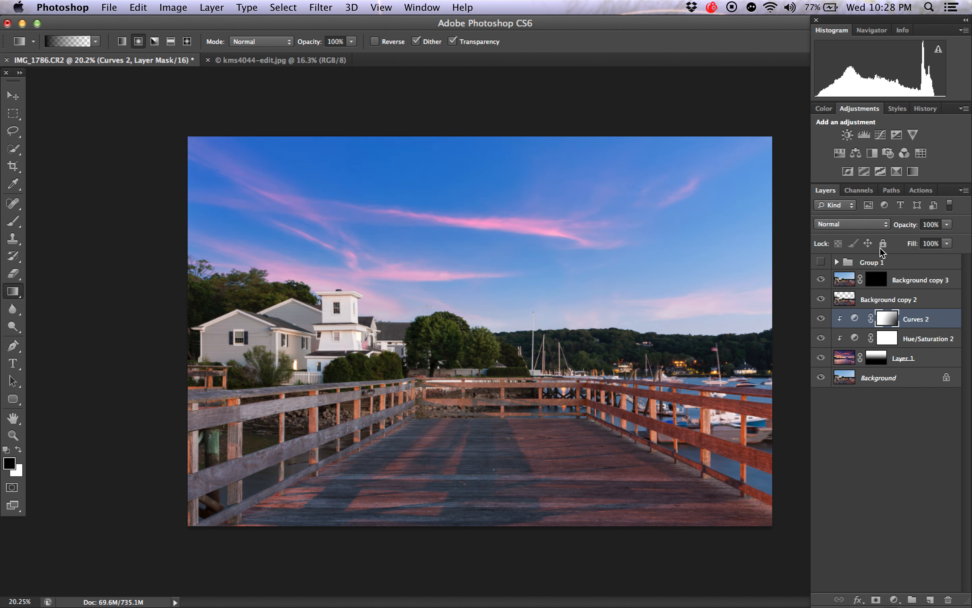
pyautogui.click(932, 225)
pyautogui.write('87')
pyautogui.press('Return')
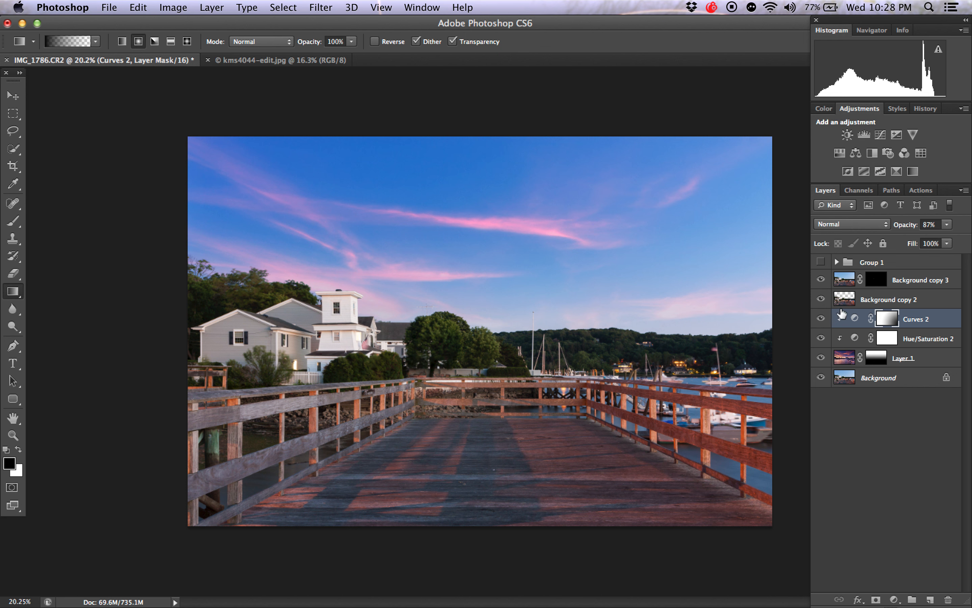
# Add a Color Balance adjustment above Curves 2, with midtones at -8 Magenta/Green and +11 Yellow/Blue.
pyautogui.click(853, 319)
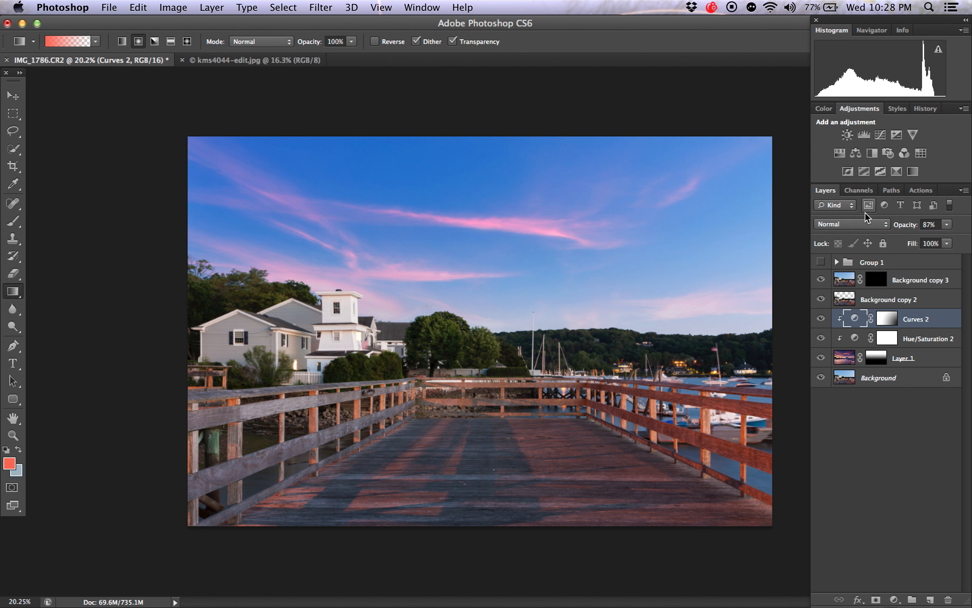
pyautogui.click(856, 153)
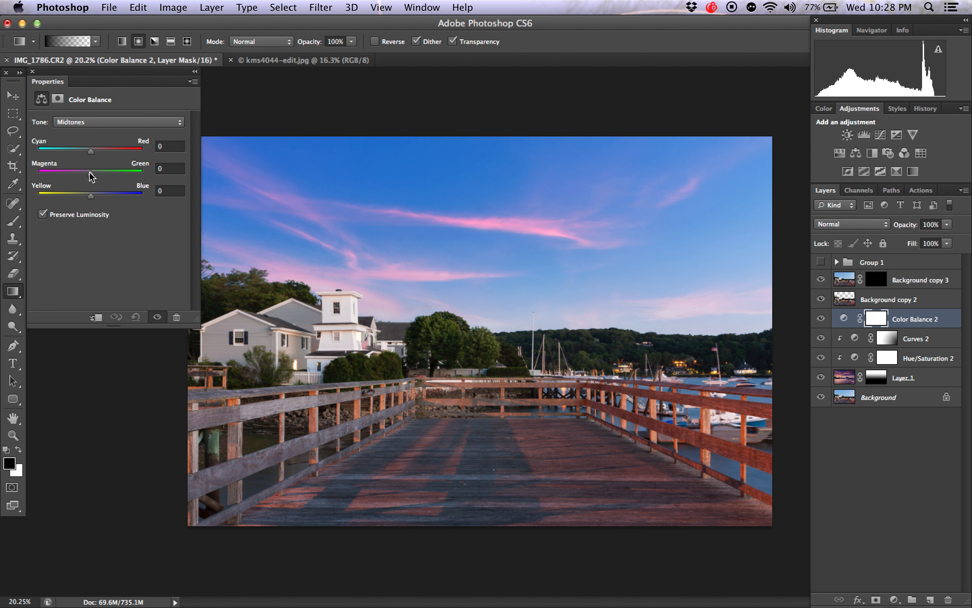
pyautogui.moveTo(90, 173)
pyautogui.mouseDown()
pyautogui.moveTo(96, 196)
pyautogui.moveTo(86, 173)
pyautogui.mouseUp()
# Compare the sky with Color Balance 2 off and on, and clip that adjustment to the layers below.
pyautogui.click(157, 317)
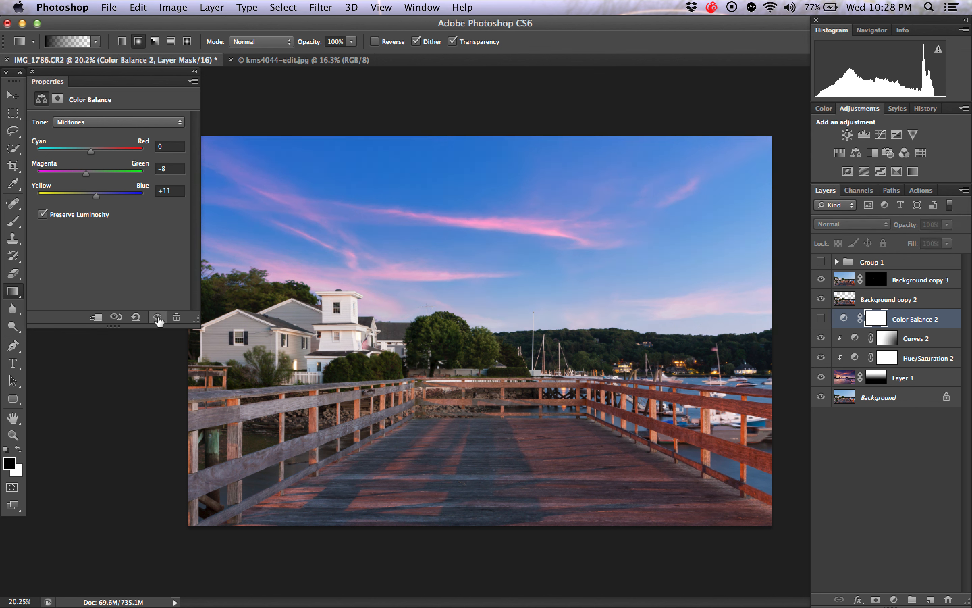
pyautogui.click(158, 317)
pyautogui.click(157, 317)
pyautogui.click(157, 317)
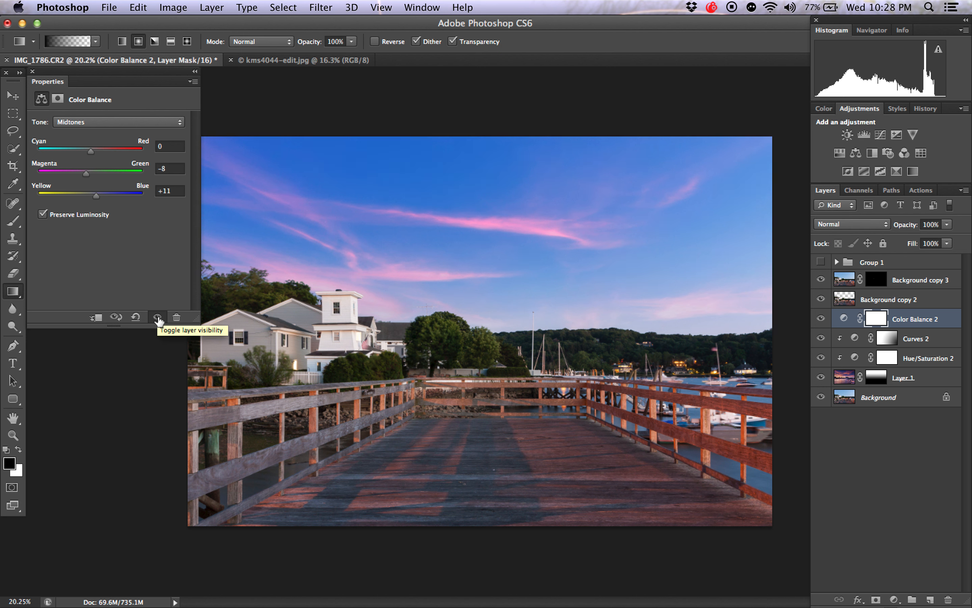
pyautogui.click(157, 317)
pyautogui.click(158, 318)
pyautogui.click(158, 317)
pyautogui.click(157, 317)
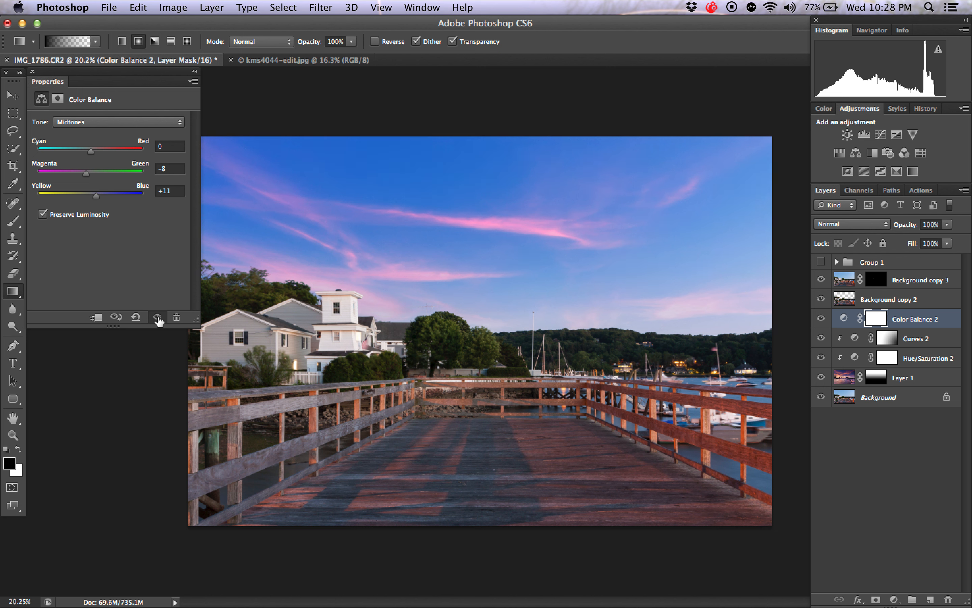
pyautogui.click(97, 318)
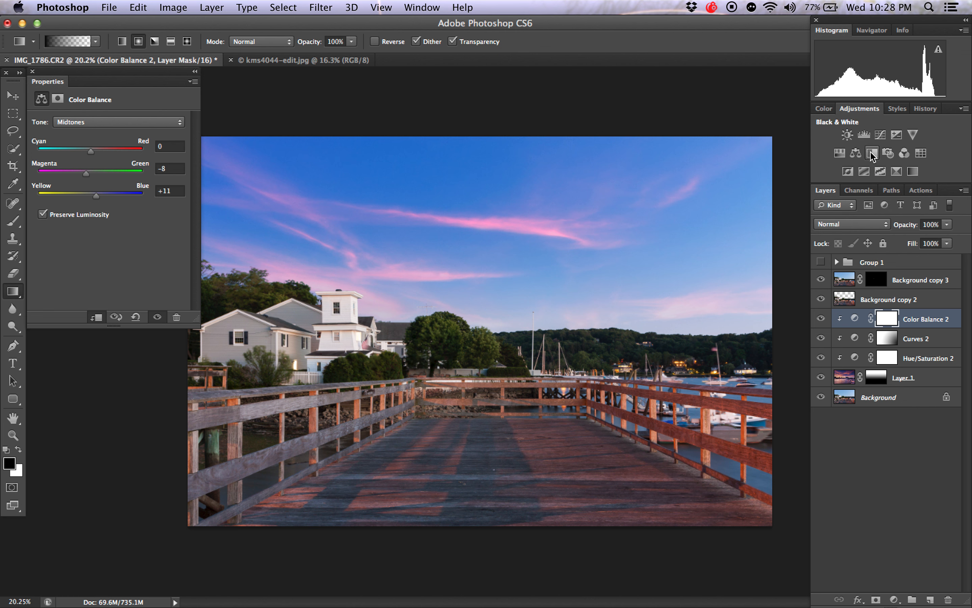
# Add a Hue/Saturation adjustment clipped above Color Balance 2 and target its Blues range.
pyautogui.click(841, 154)
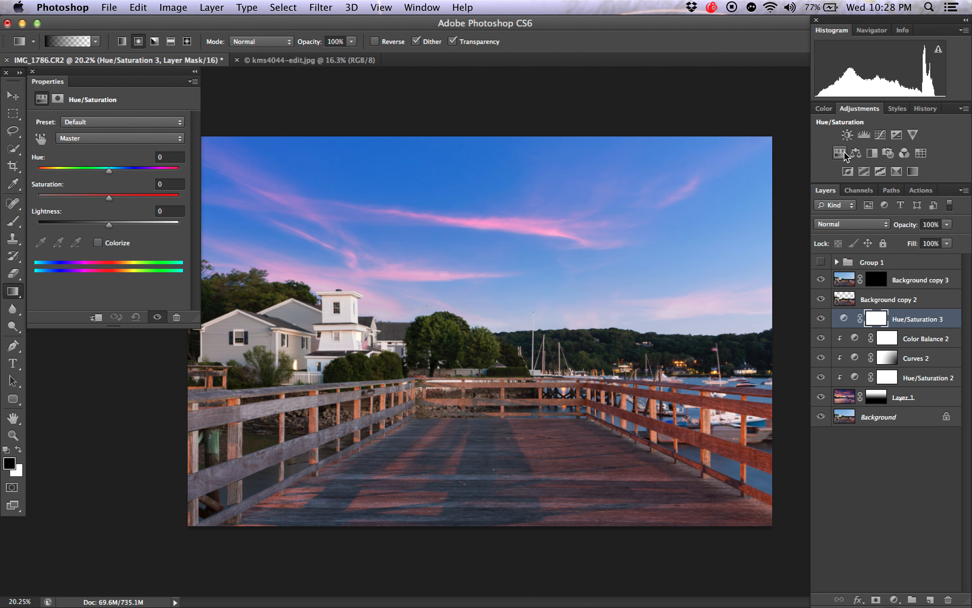
pyautogui.click(97, 317)
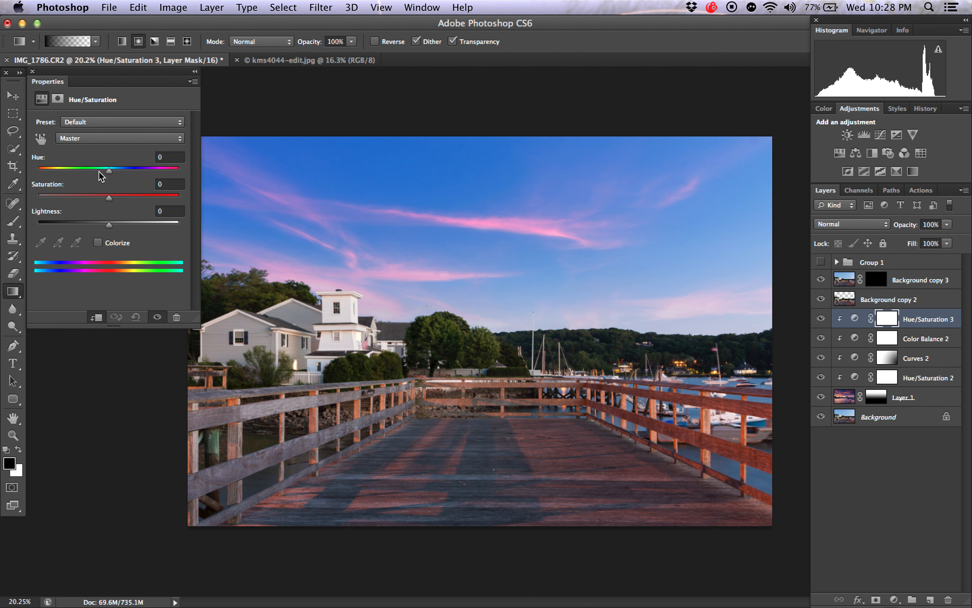
pyautogui.click(108, 139)
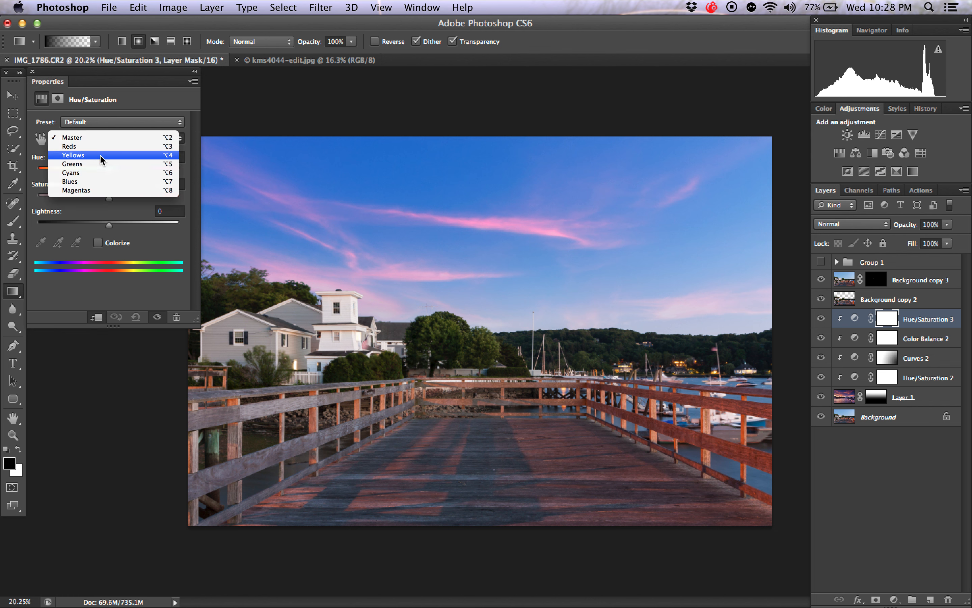
pyautogui.click(95, 181)
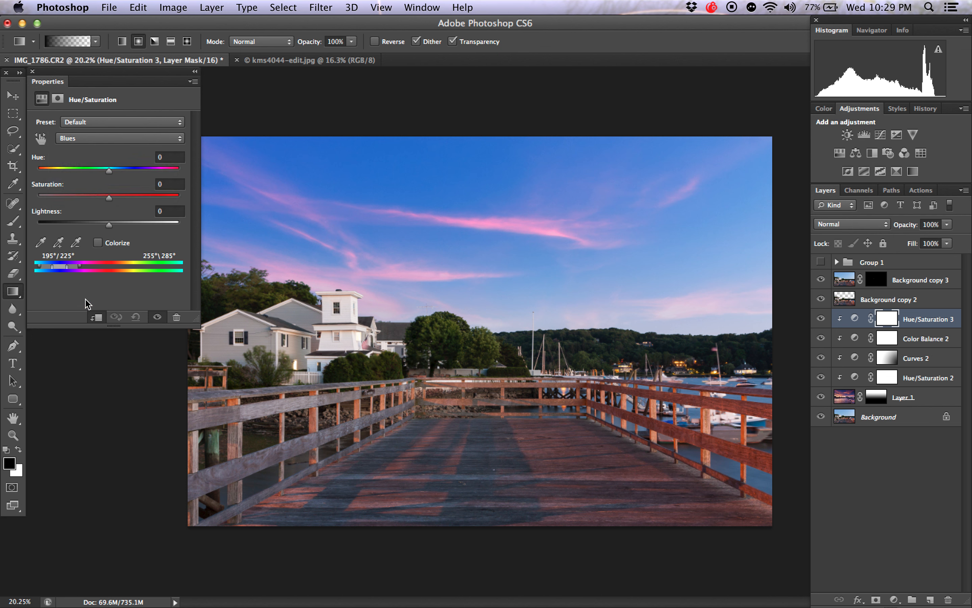
# Add sky areas to the Blues sample, reduce the Blues saturation to -24, and compare the adjustment off and on.
pyautogui.click(59, 242)
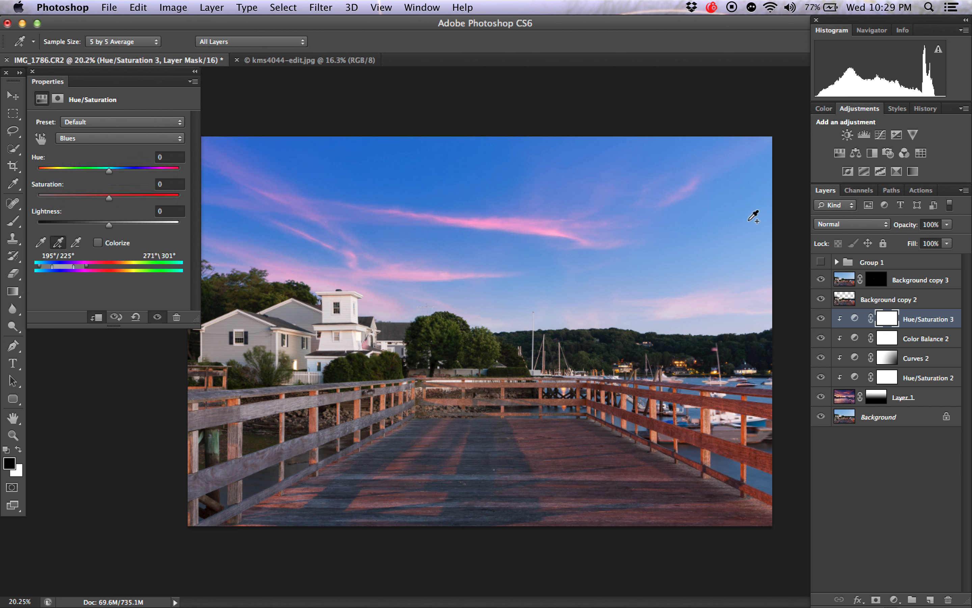
pyautogui.click(264, 236)
pyautogui.moveTo(108, 196)
pyautogui.mouseDown()
pyautogui.moveTo(67, 202)
pyautogui.moveTo(92, 203)
pyautogui.mouseUp()
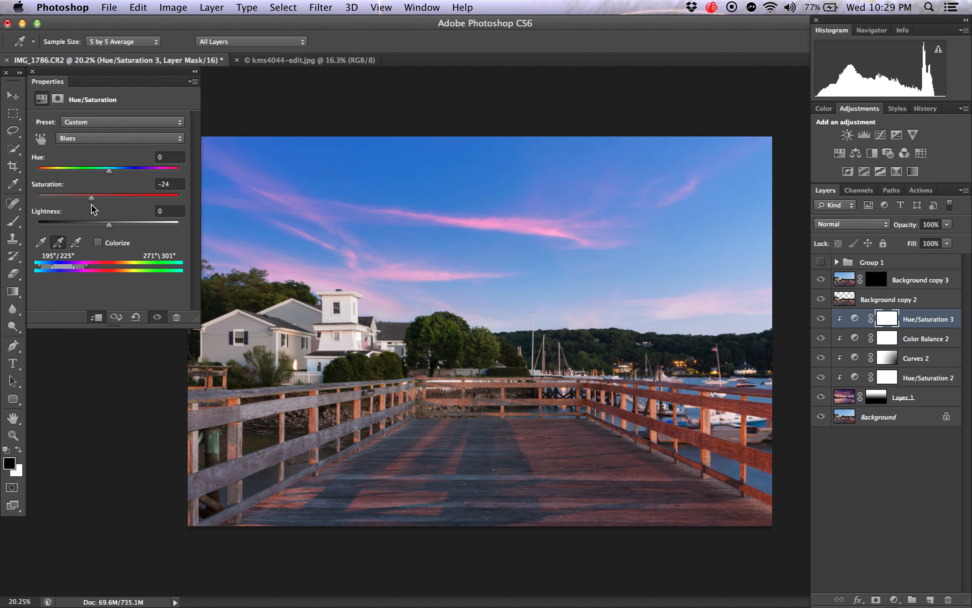
pyautogui.click(154, 319)
pyautogui.click(153, 318)
pyautogui.click(153, 319)
pyautogui.click(153, 319)
pyautogui.click(33, 72)
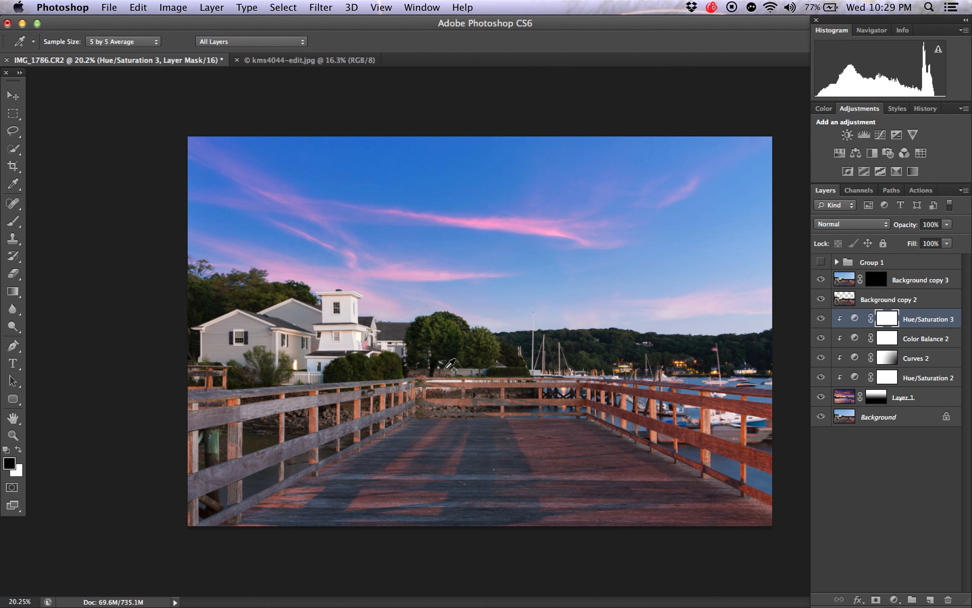
# Add a Warming Filter (85) Photo Filter adjustment at 15% density and move it above Background copy 3.
pyautogui.click(887, 156)
pyautogui.press('g')
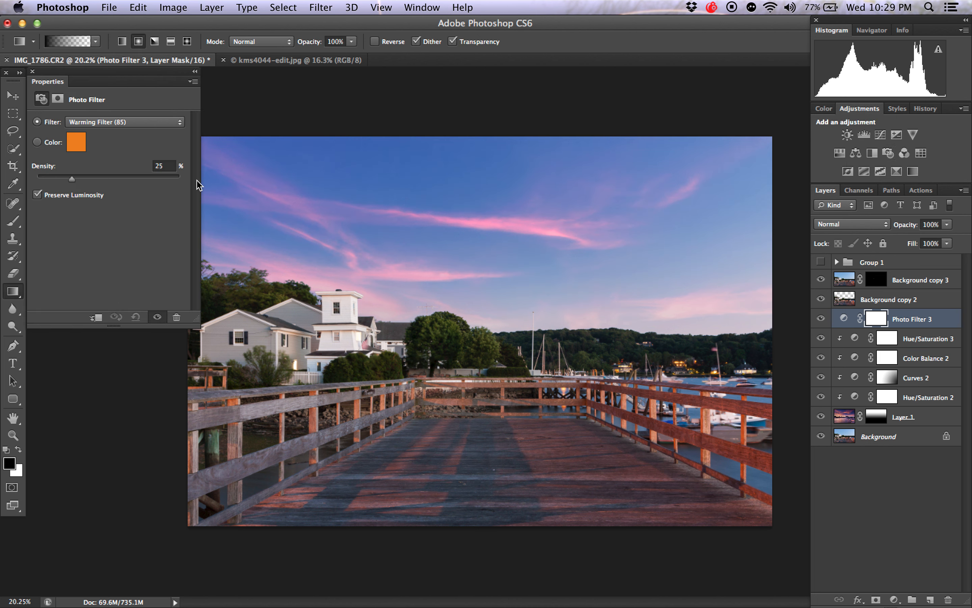
pyautogui.moveTo(72, 181); pyautogui.dragTo(58, 182)
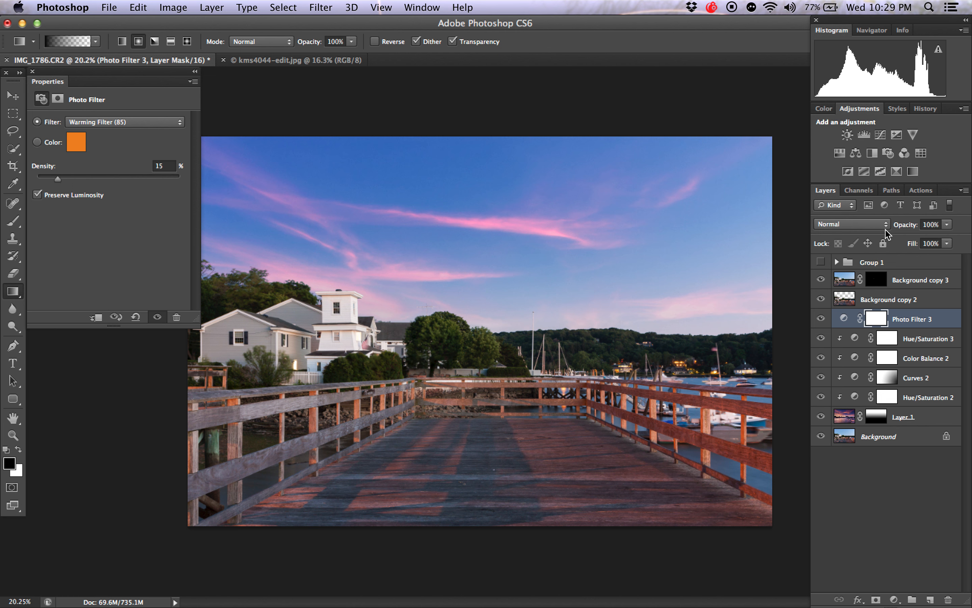
pyautogui.click(909, 227)
pyautogui.moveTo(56, 176); pyautogui.dragTo(58, 177)
pyautogui.moveTo(907, 225); pyautogui.dragTo(912, 226)
pyautogui.moveTo(847, 321); pyautogui.dragTo(848, 278)
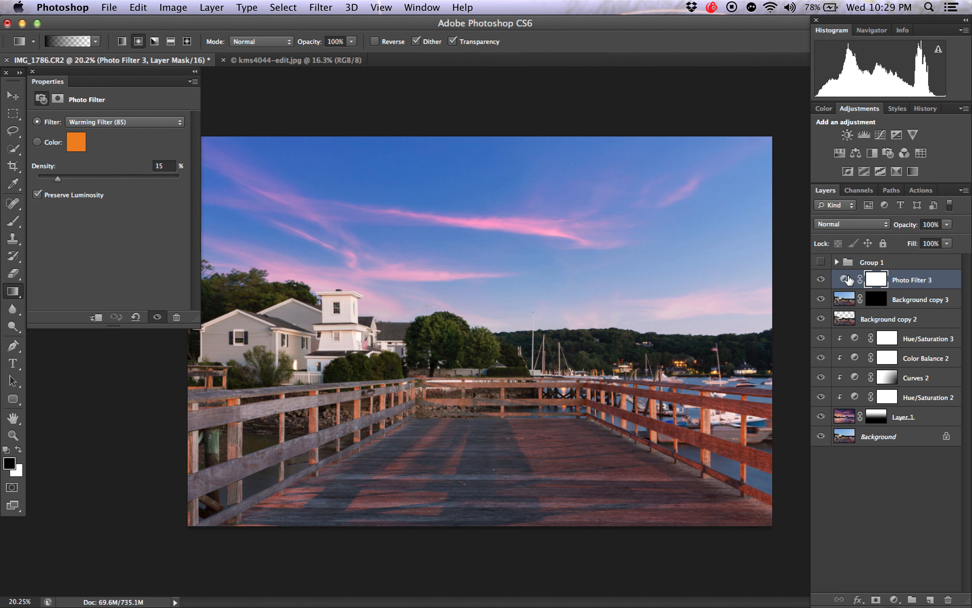
# Lower Photo Filter 3's opacity to 40% and compare the whole photo with the filter off and on.
pyautogui.click(846, 279)
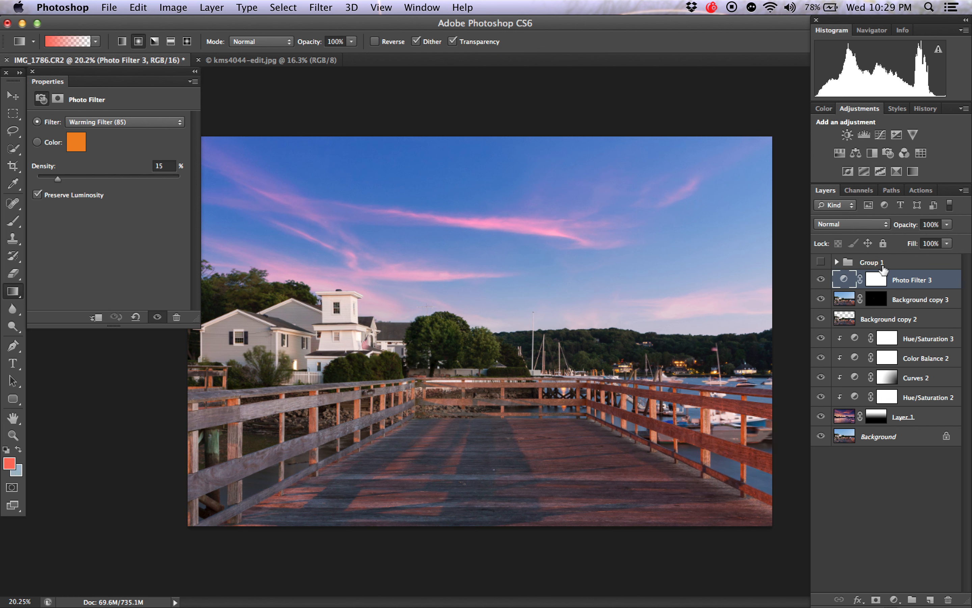
pyautogui.moveTo(909, 226); pyautogui.dragTo(814, 237)
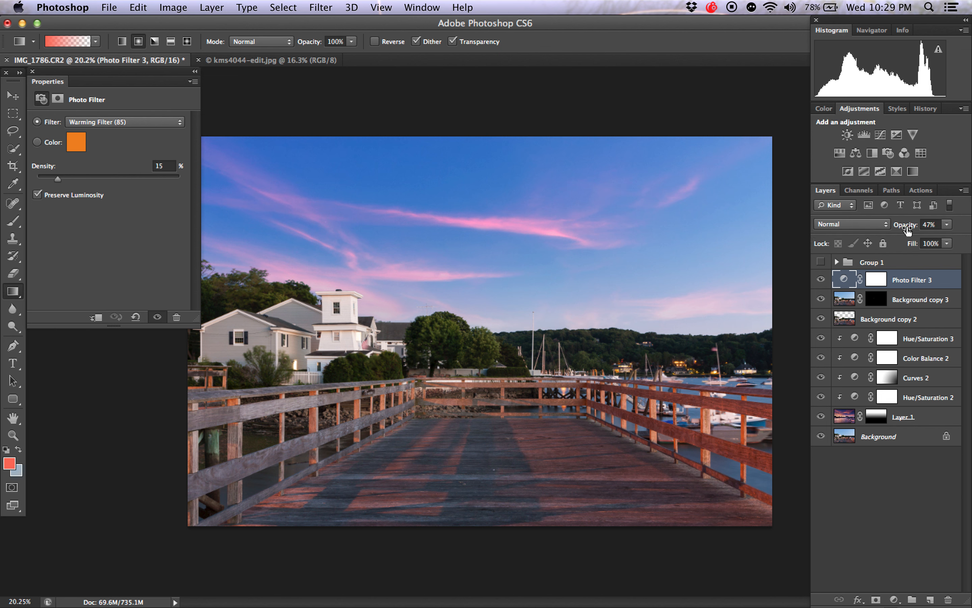
pyautogui.moveTo(907, 229); pyautogui.dragTo(903, 230)
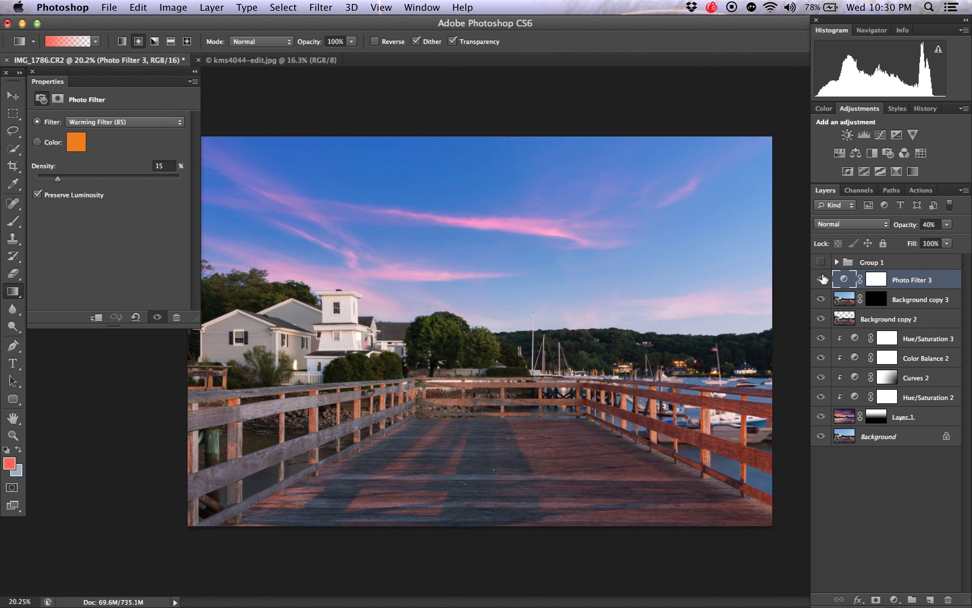
pyautogui.click(821, 280)
pyautogui.click(821, 280)
pyautogui.click(821, 280)
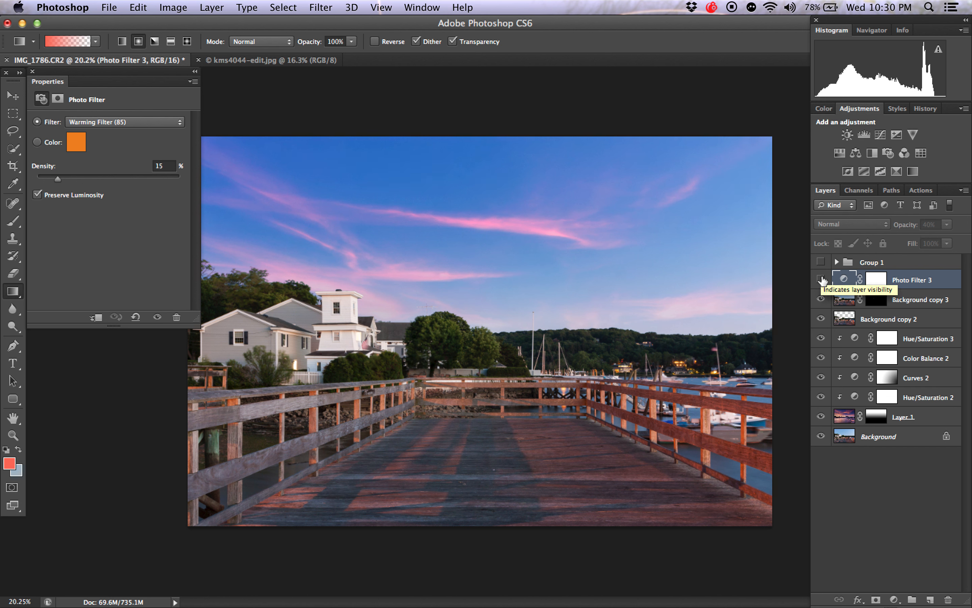
pyautogui.click(821, 279)
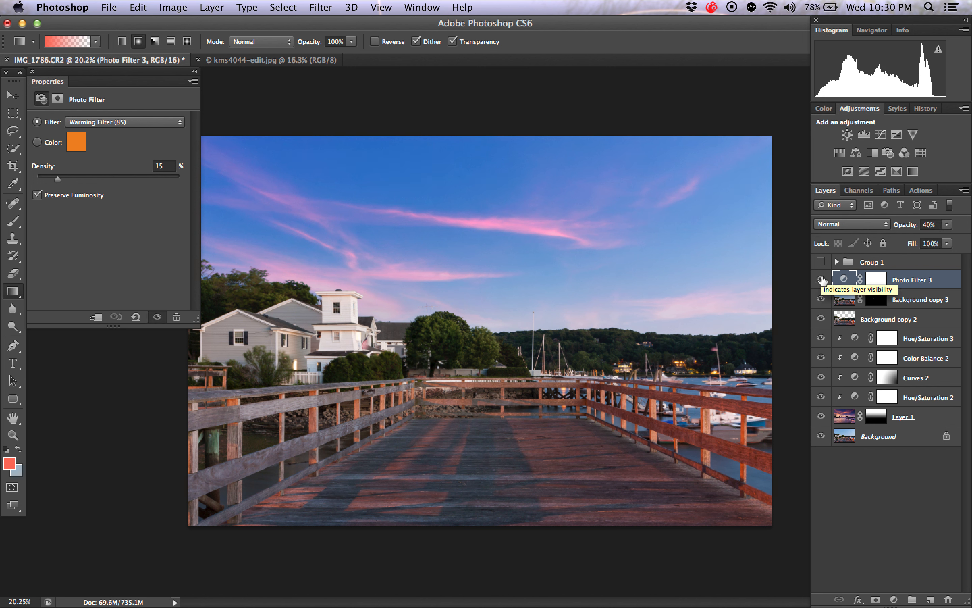
pyautogui.click(33, 72)
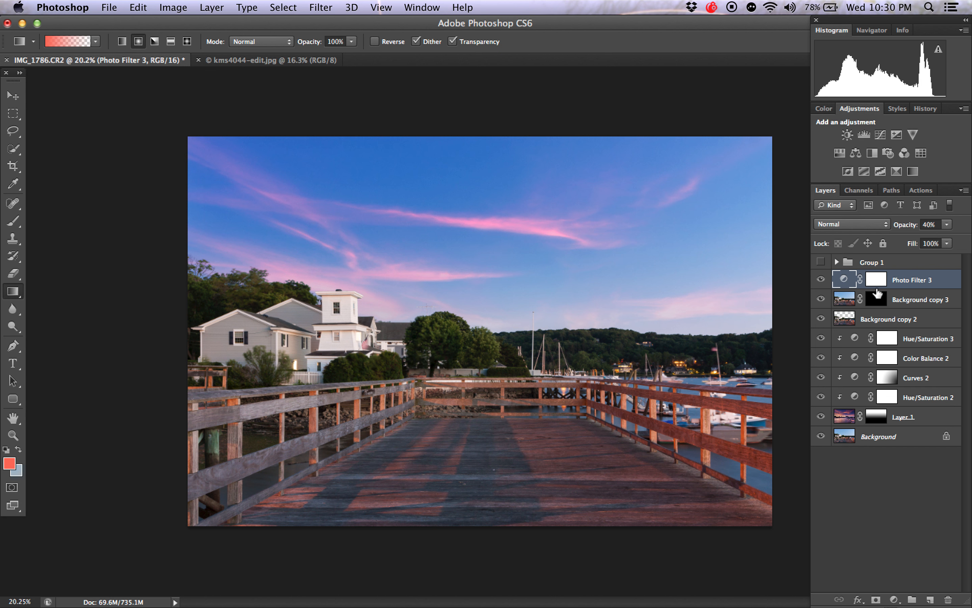
# Set up a soft brush for Background copy 3's layer mask with 1500 px size, 0% hardness, 10% opacity and 70% flow.
pyautogui.click(877, 296)
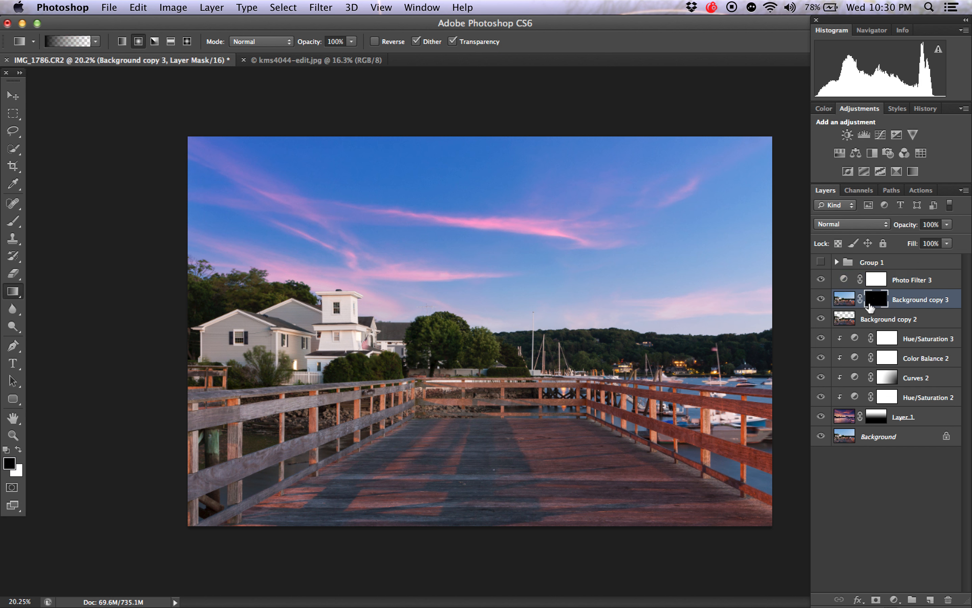
pyautogui.press('b')
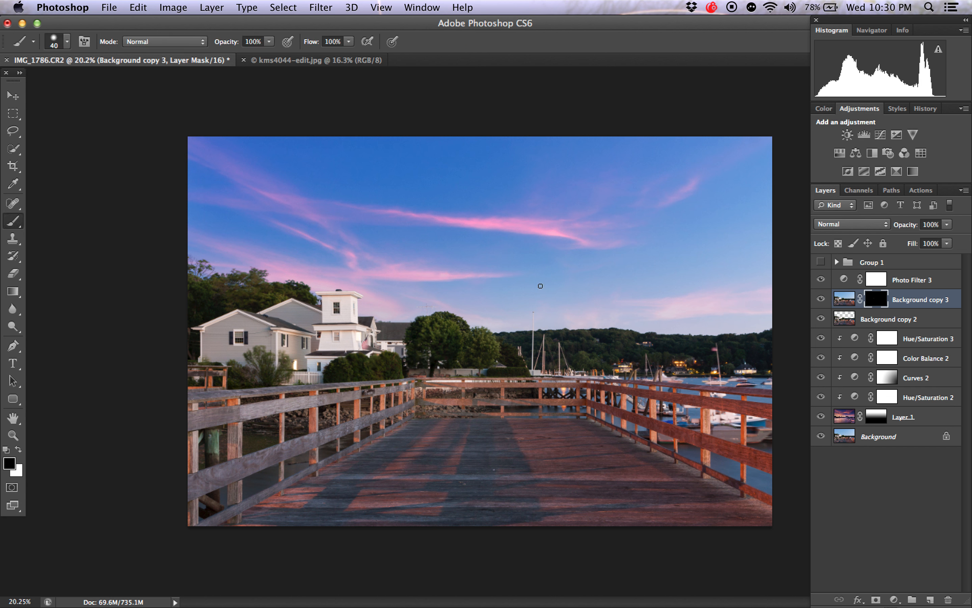
pyautogui.press(']')
pyautogui.press(']')
pyautogui.press(']')
pyautogui.press(']')
pyautogui.press(']')
pyautogui.press(']')
pyautogui.press(']')
pyautogui.press('1')
pyautogui.moveTo(310, 47); pyautogui.dragTo(289, 46)
pyautogui.press(']')
pyautogui.press(']')
pyautogui.press(']')
pyautogui.press(']')
pyautogui.press(']')
pyautogui.press(']')
pyautogui.press(']')
pyautogui.press(']')
pyautogui.press(']')
pyautogui.press(']')
pyautogui.press(']')
pyautogui.press(']')
pyautogui.press(']')
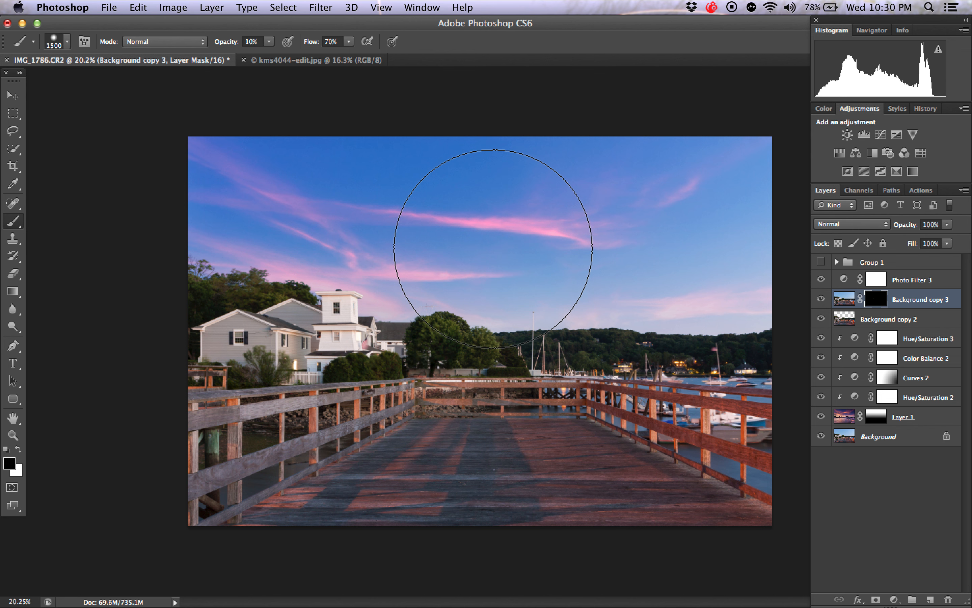
pyautogui.rightClick(444, 257)
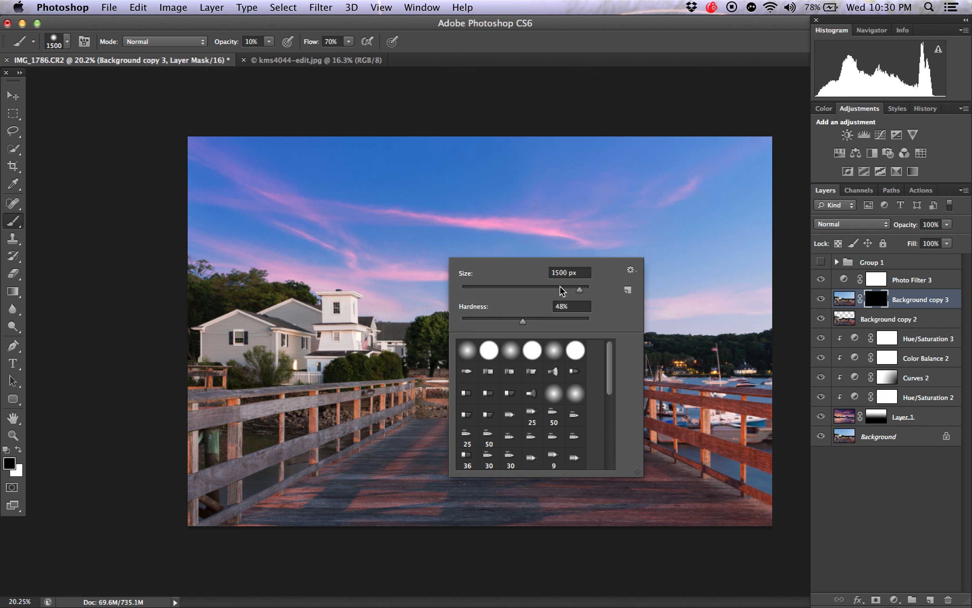
pyautogui.moveTo(526, 318); pyautogui.dragTo(445, 321)
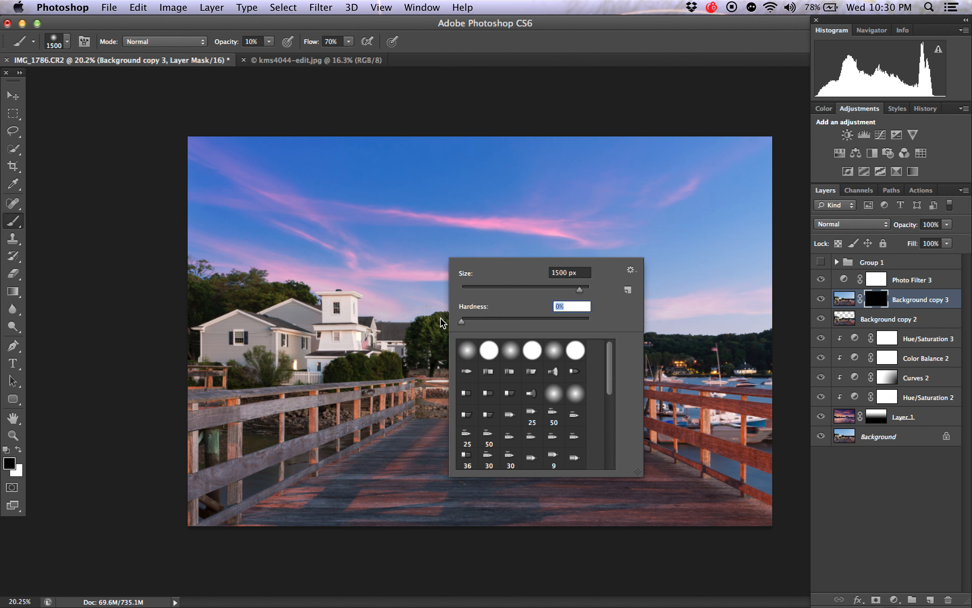
pyautogui.click(97, 262)
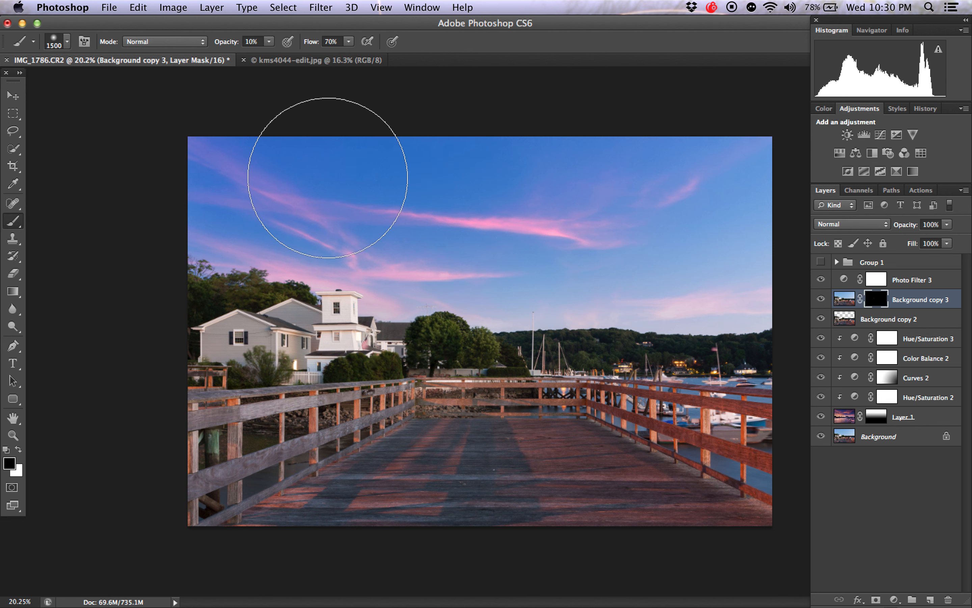
# Paint white on Background copy 3's mask over the upper-left sky, the central shoreline trees and the harbour boats.
pyautogui.press('x')
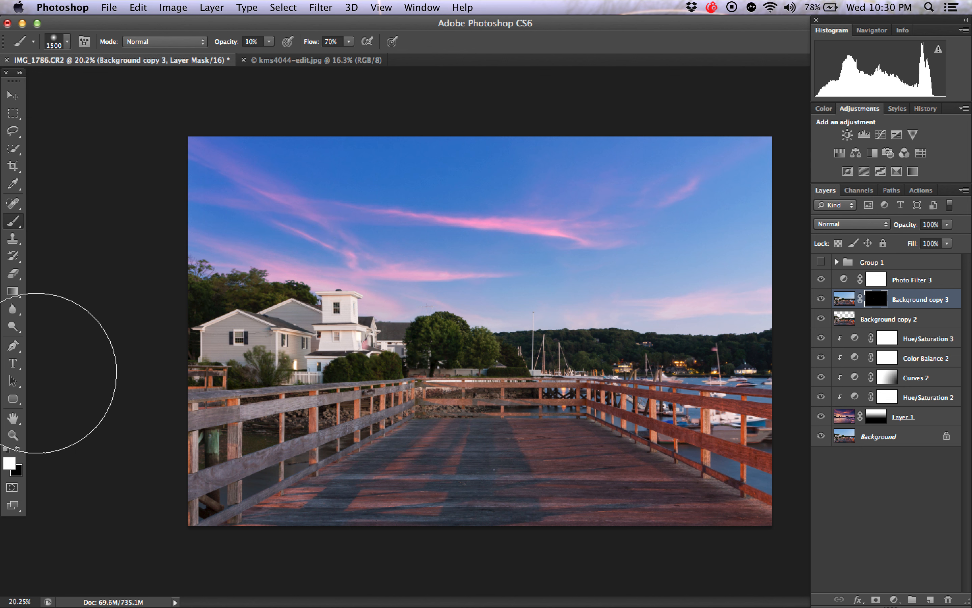
pyautogui.moveTo(279, 175)
pyautogui.mouseDown()
pyautogui.moveTo(476, 204)
pyautogui.moveTo(238, 215)
pyautogui.mouseUp()
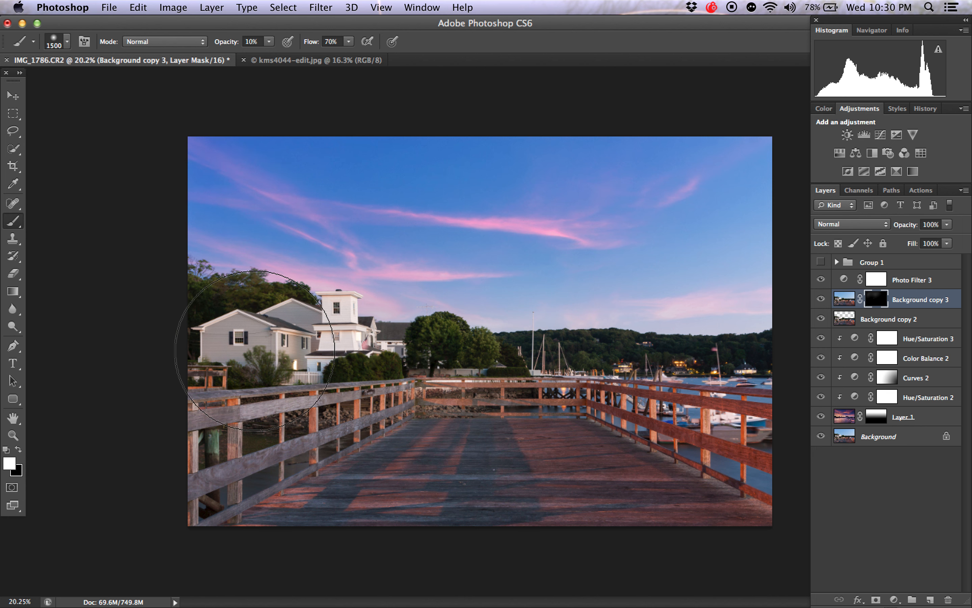
pyautogui.click(478, 374)
pyautogui.click(647, 365)
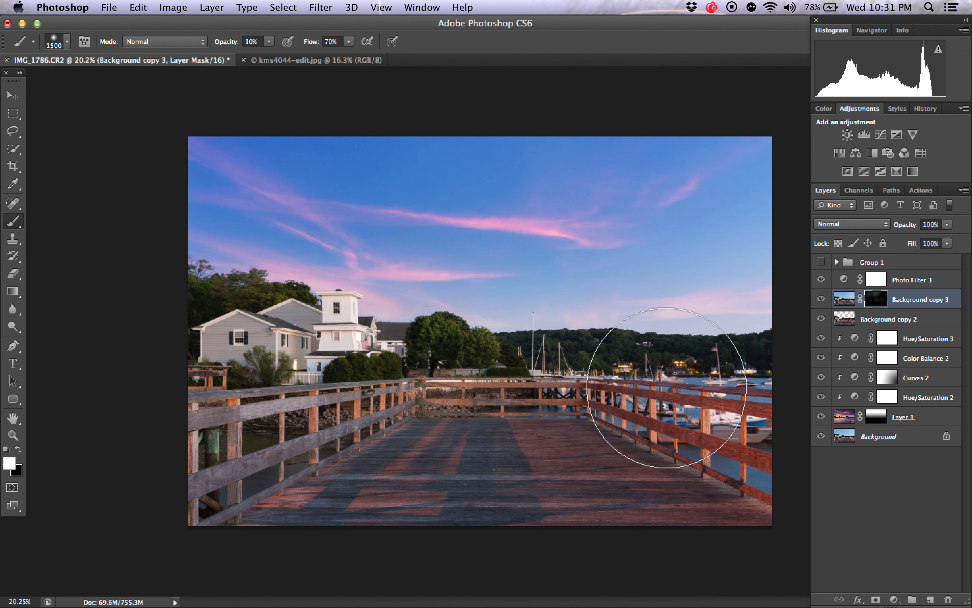
# Group all layers from Photo Filter 3 down to Layer 1, leaving out Background.
pyautogui.click(848, 278)
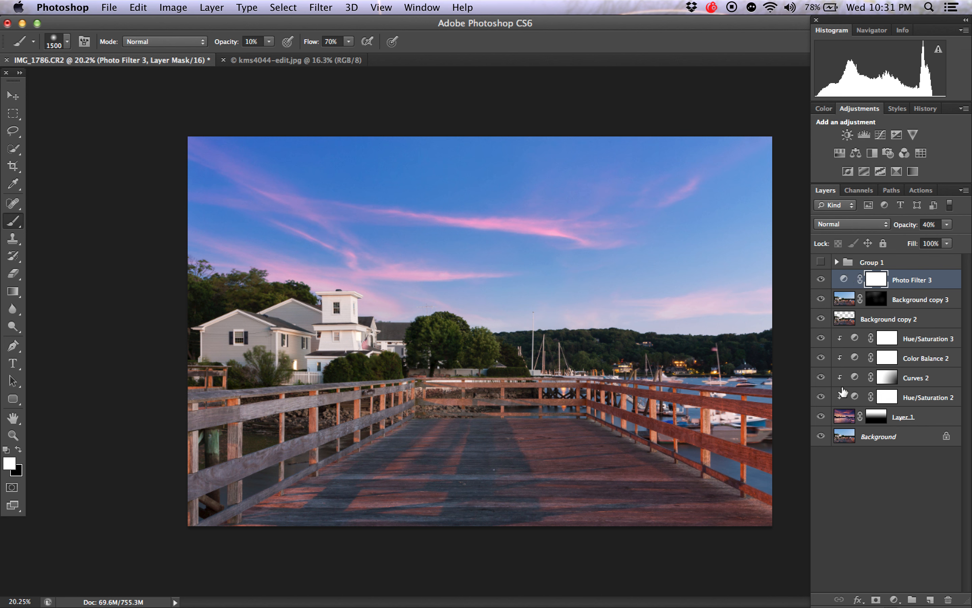
pyautogui.keyDown('shift'); pyautogui.click(849, 422); pyautogui.keyUp('shift')
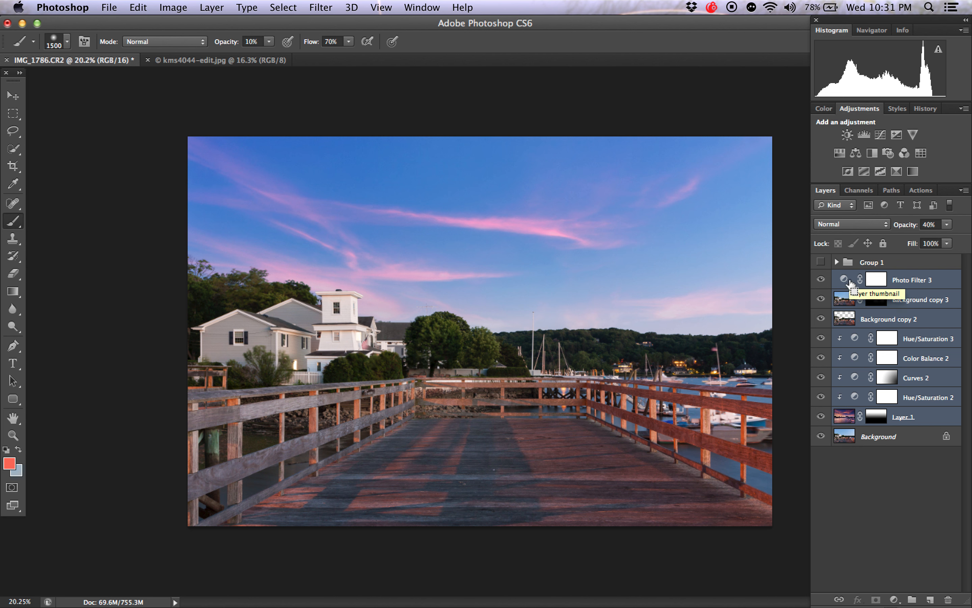
pyautogui.press('super+g')
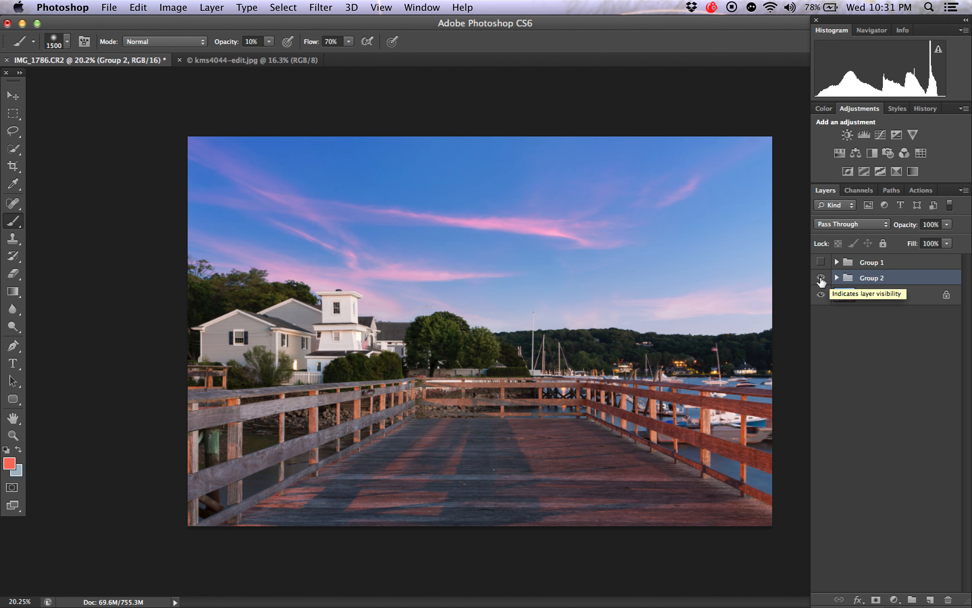
# Compare the photo with Group 2 hidden and shown, and try adjusting the group's opacity.
pyautogui.click(820, 278)
pyautogui.click(820, 278)
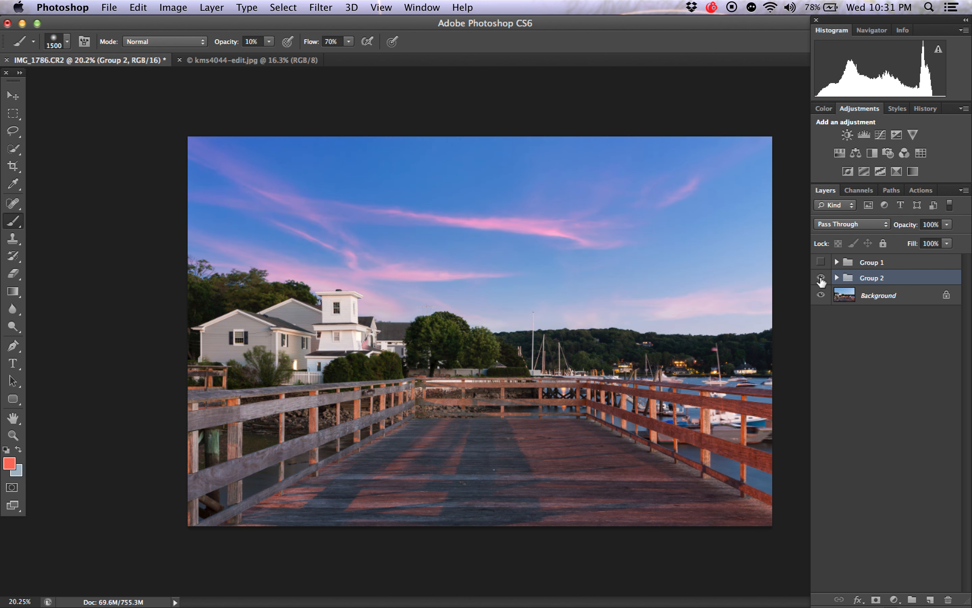
pyautogui.click(821, 278)
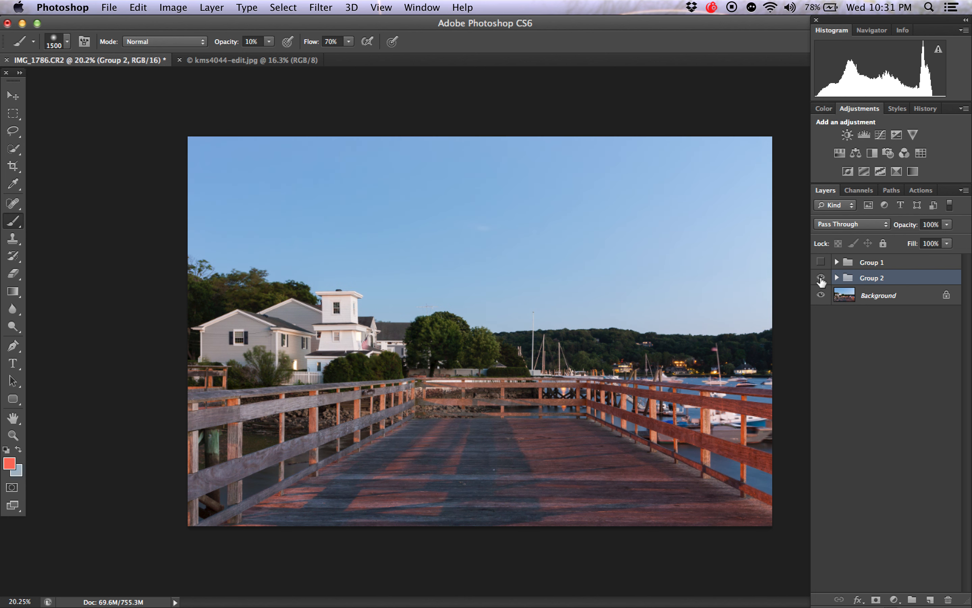
pyautogui.click(820, 279)
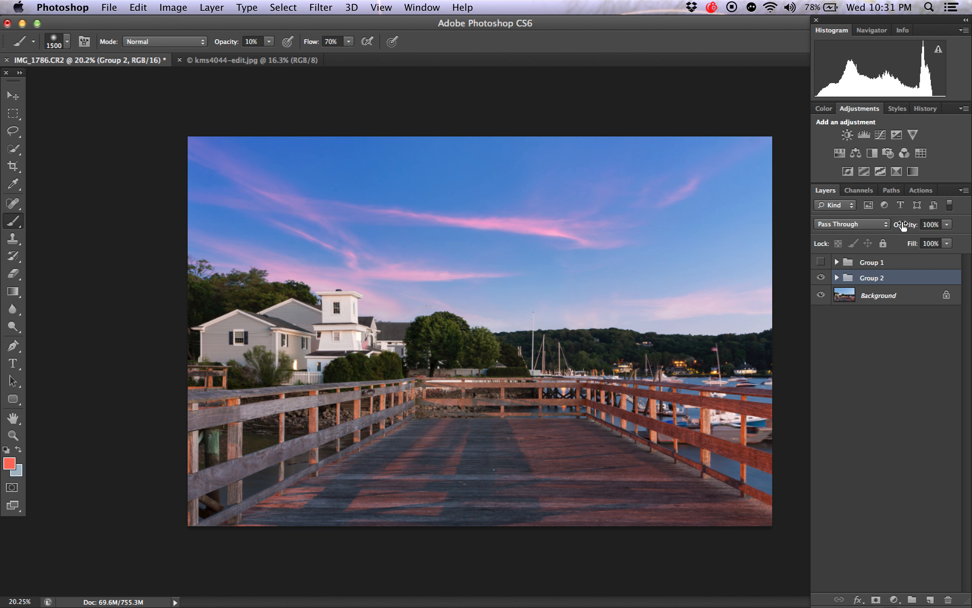
pyautogui.moveTo(904, 226); pyautogui.dragTo(926, 224)
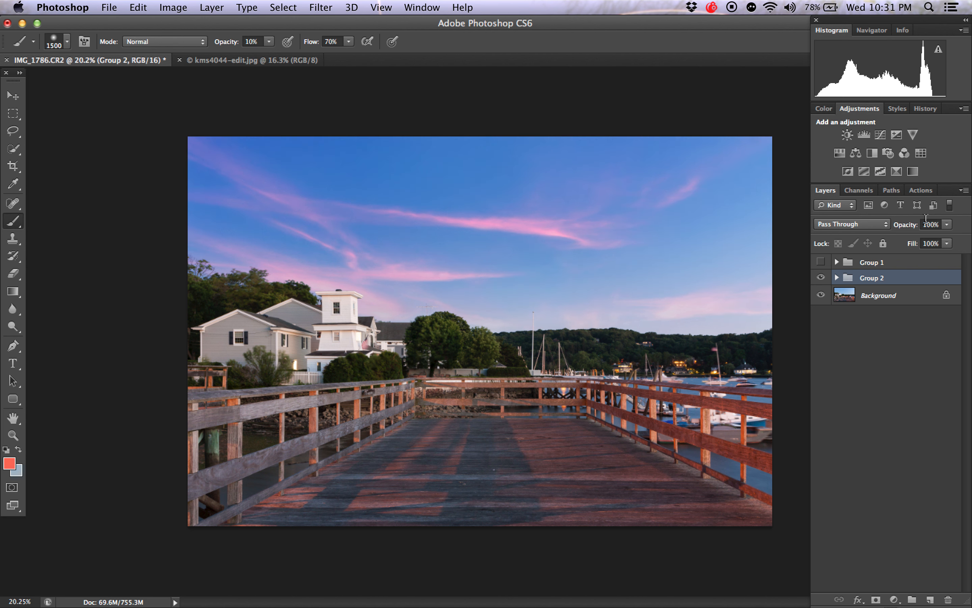